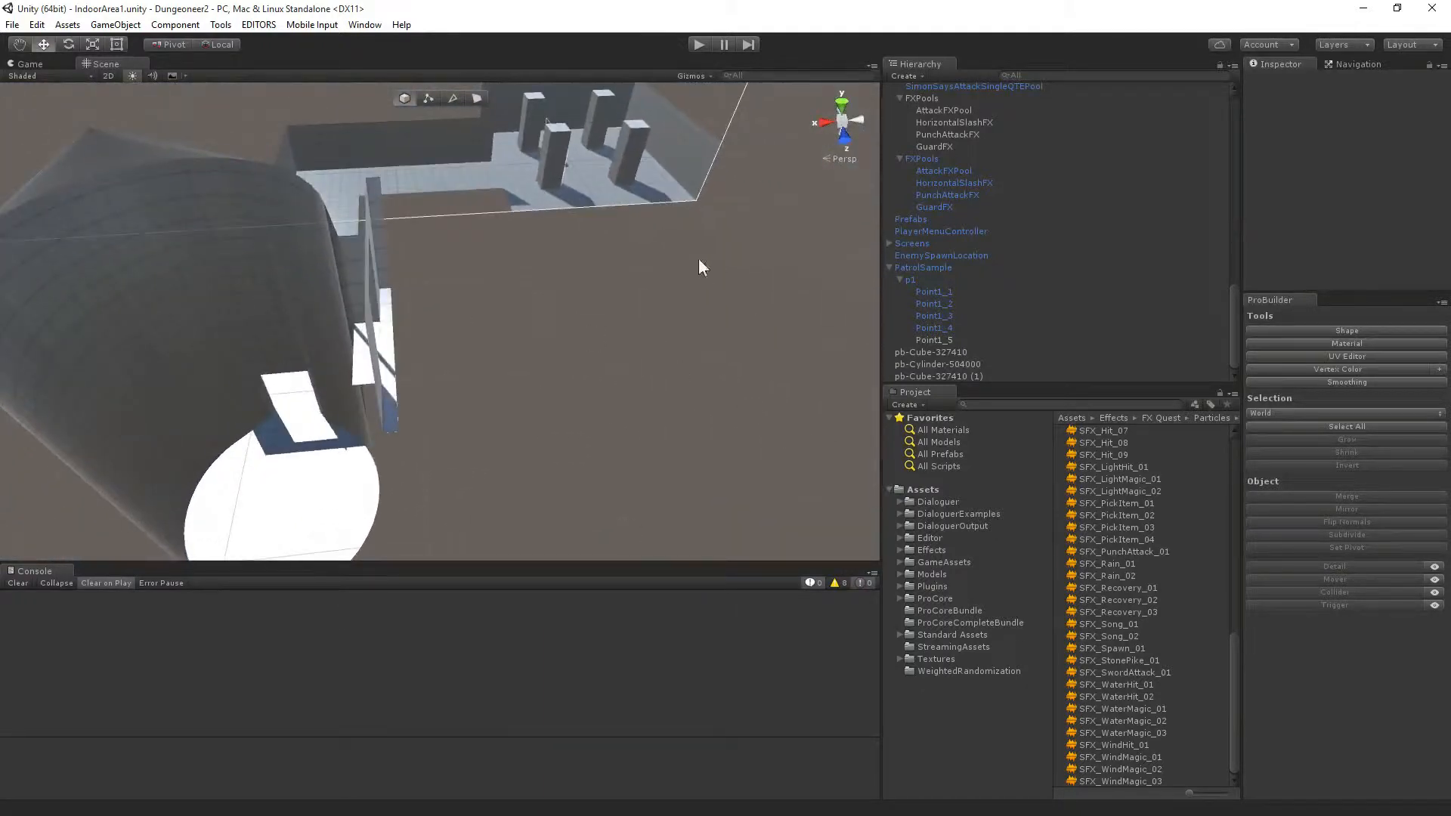
Start a new ProBuilder stair shape inside the cylindrical room.
right_click_drag(476, 363, 252, 421)
right_click_drag(495, 393, 845, 59)
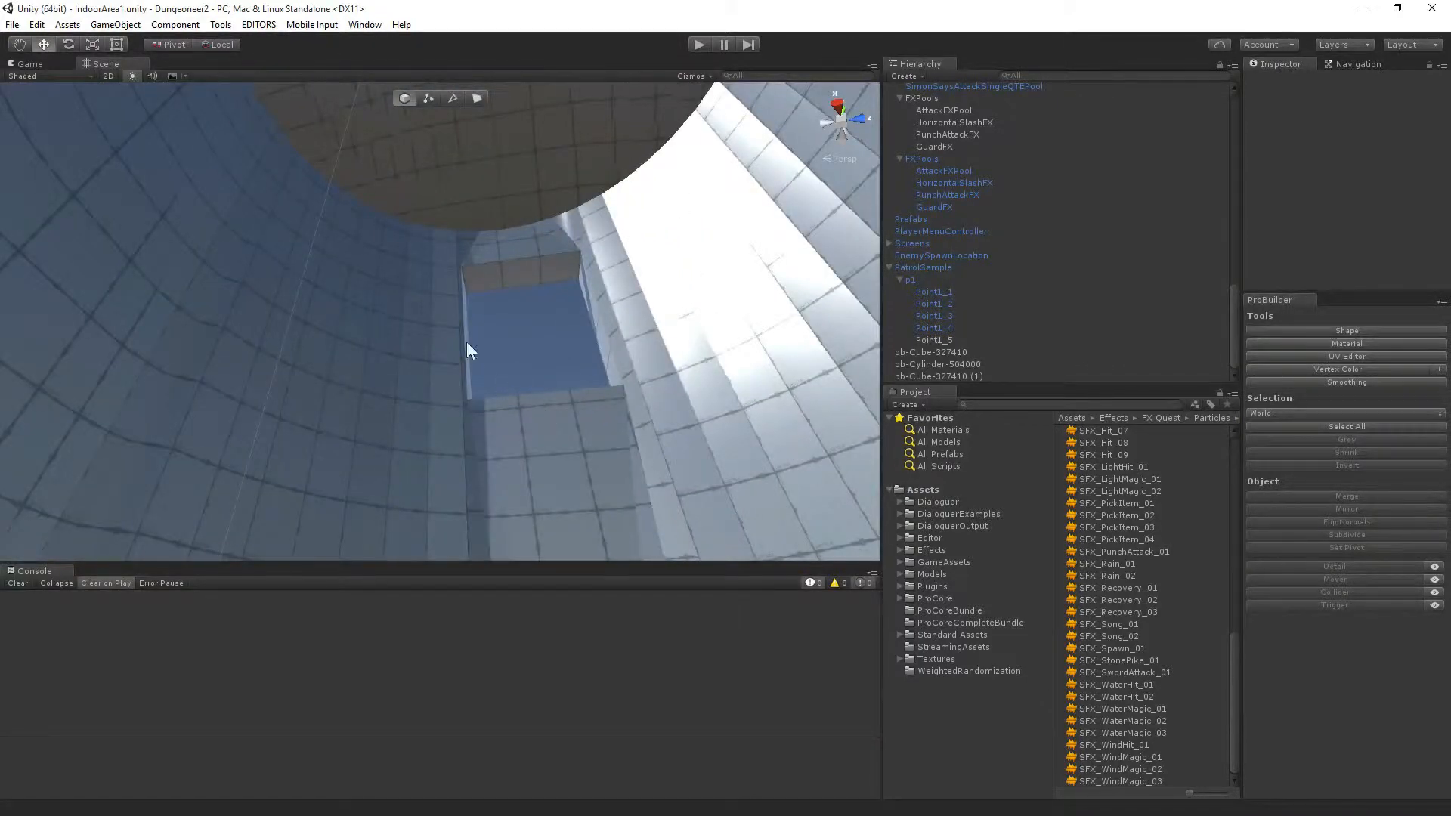
right_click_drag(362, 261, 325, 597)
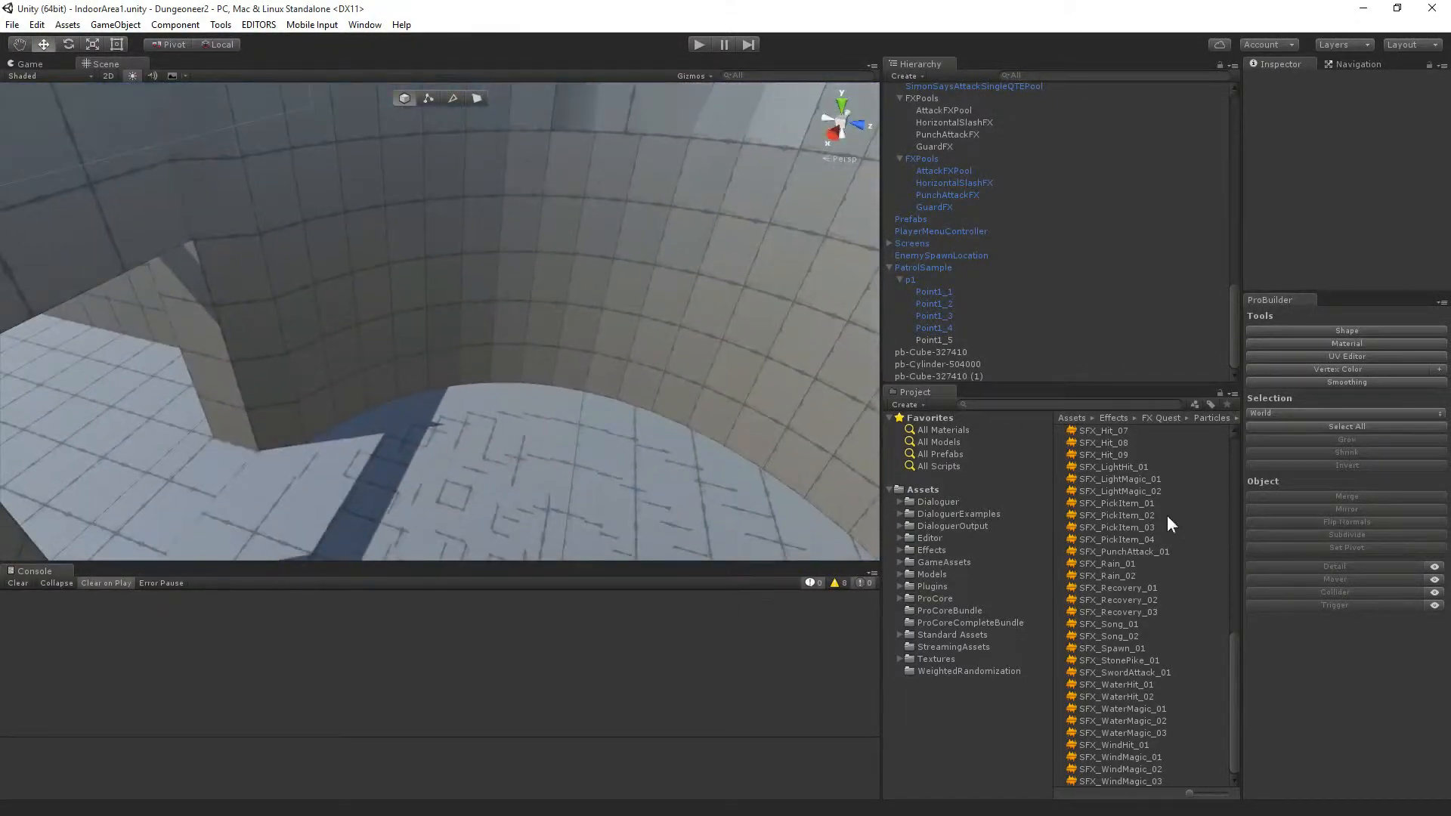
left_click(1358, 333)
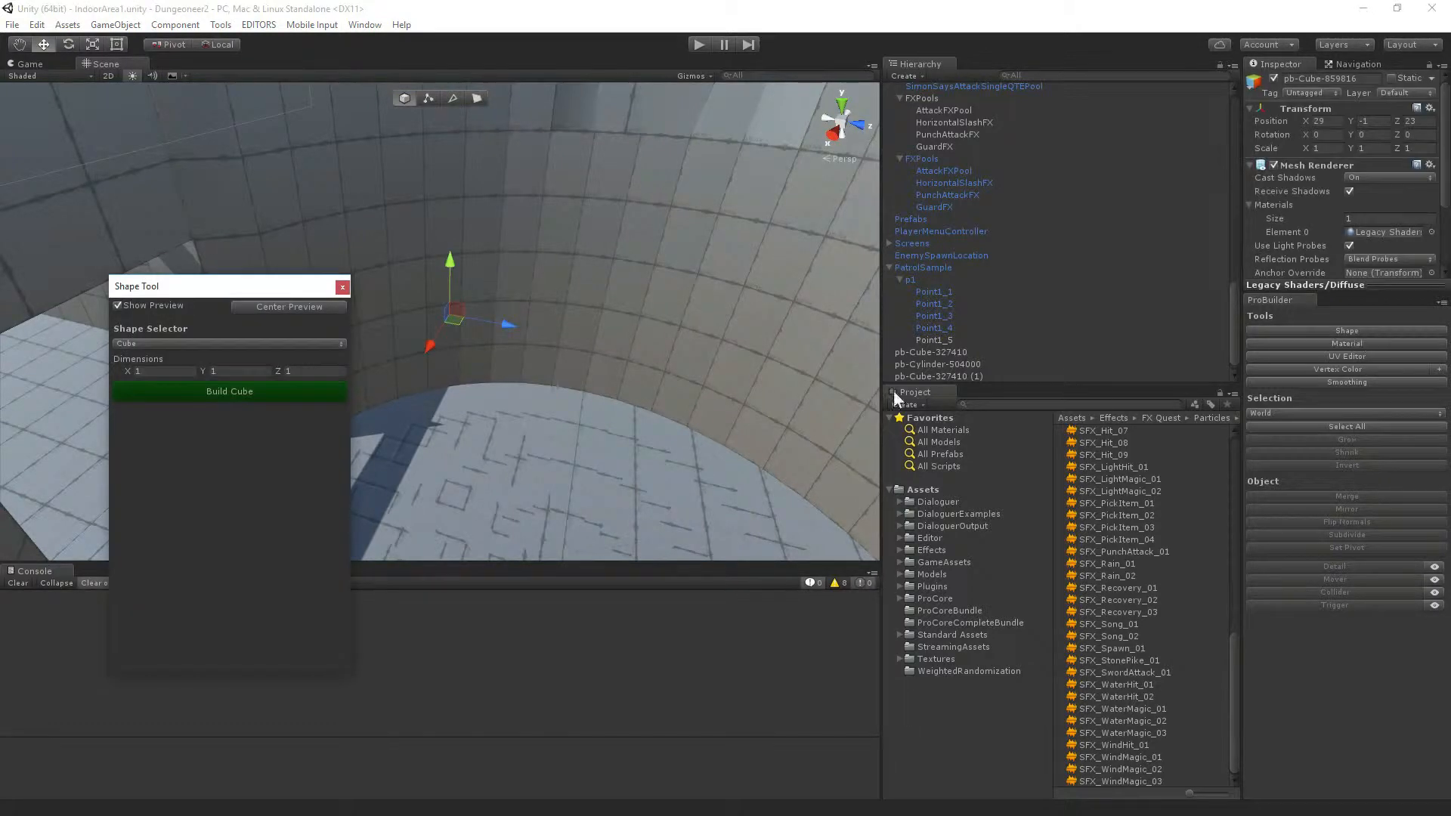
left_click(188, 342)
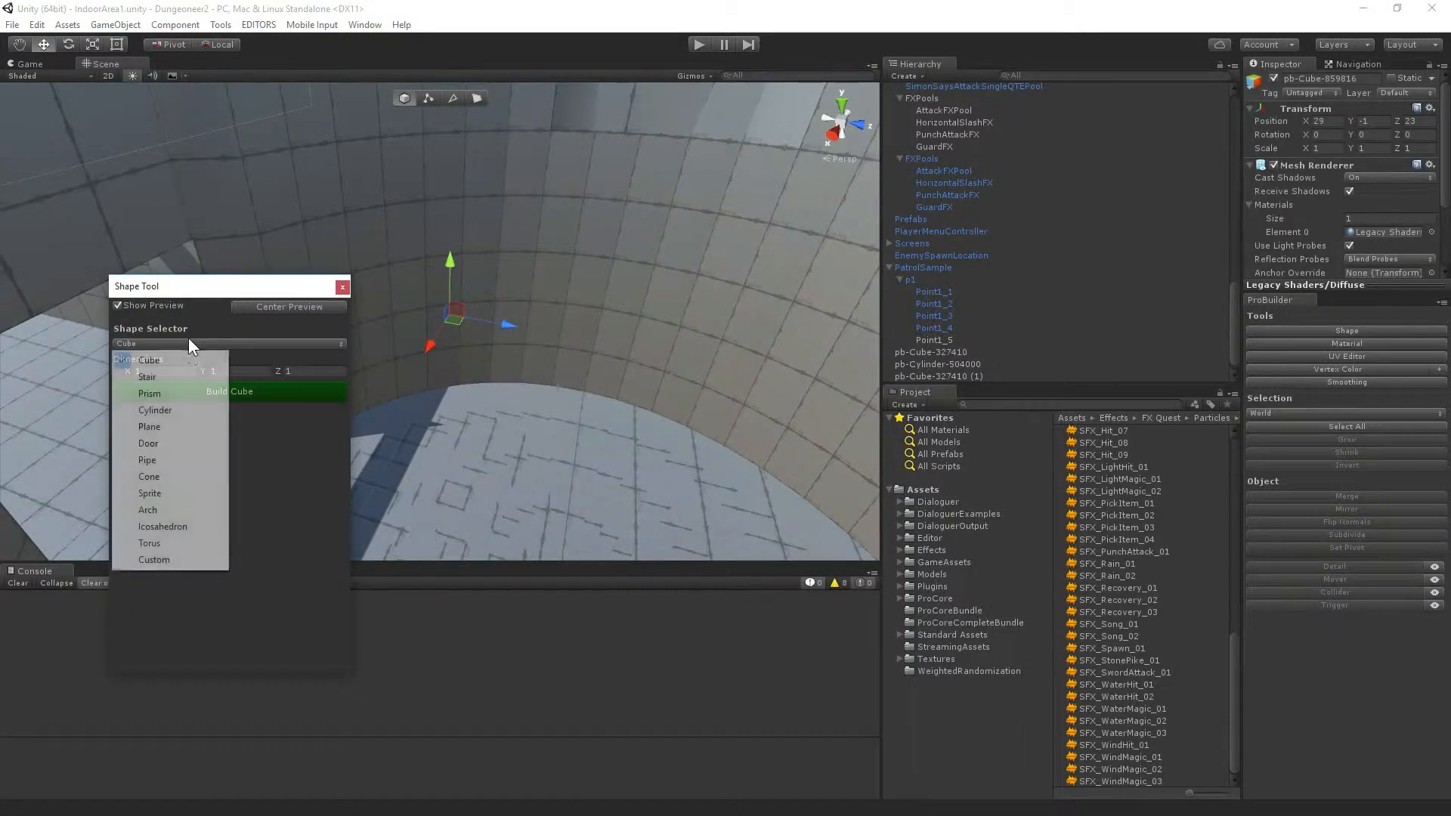
left_click(165, 379)
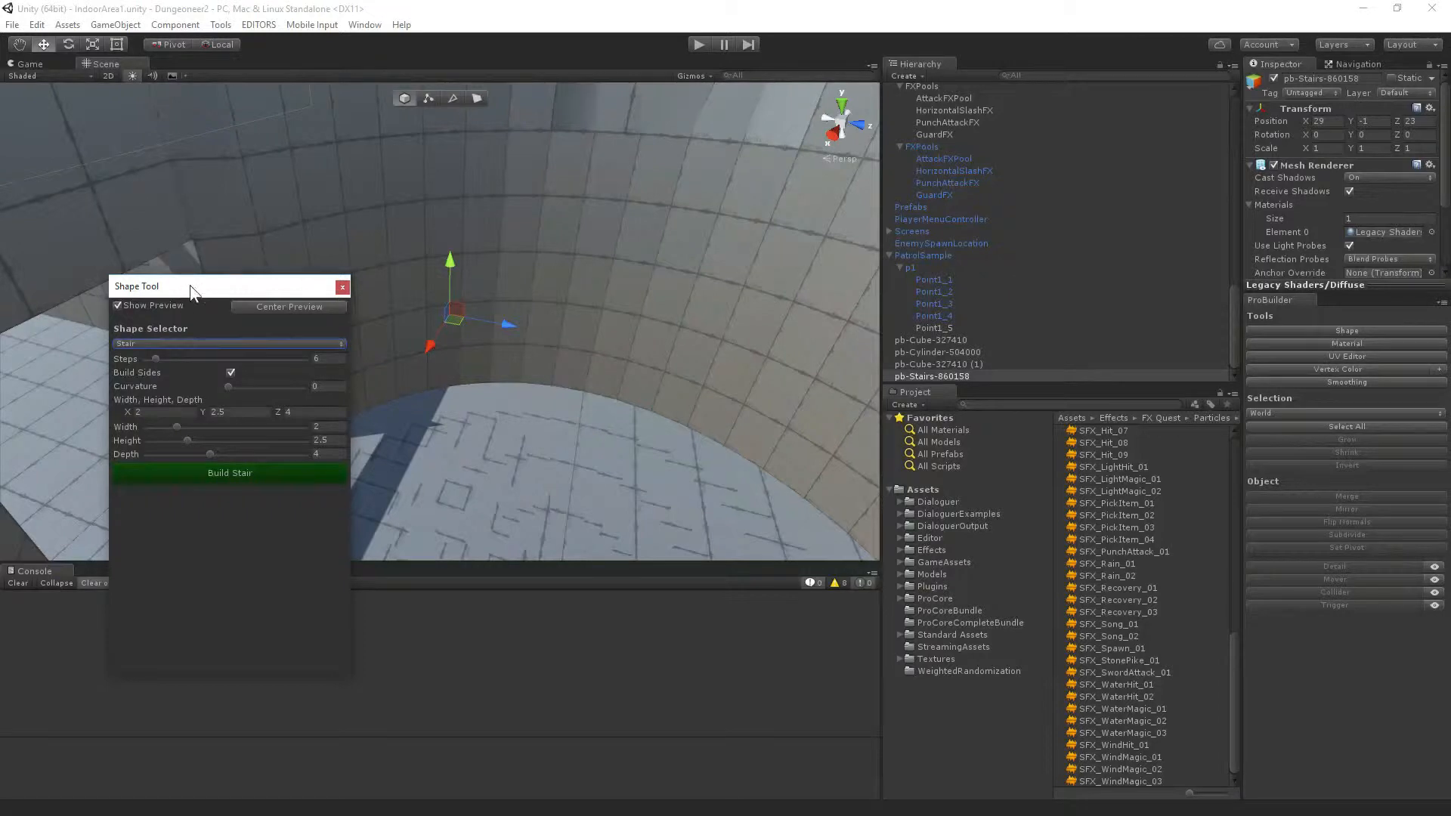
Move the Shape Tool window clear of the scene so the stair preview can be seen on the round floor.
left_click_drag(188, 291, 860, 297)
left_click_drag(696, 318, 68, 314, "alt")
right_click(1288, 340)
right_click_drag(497, 337, 124, 283)
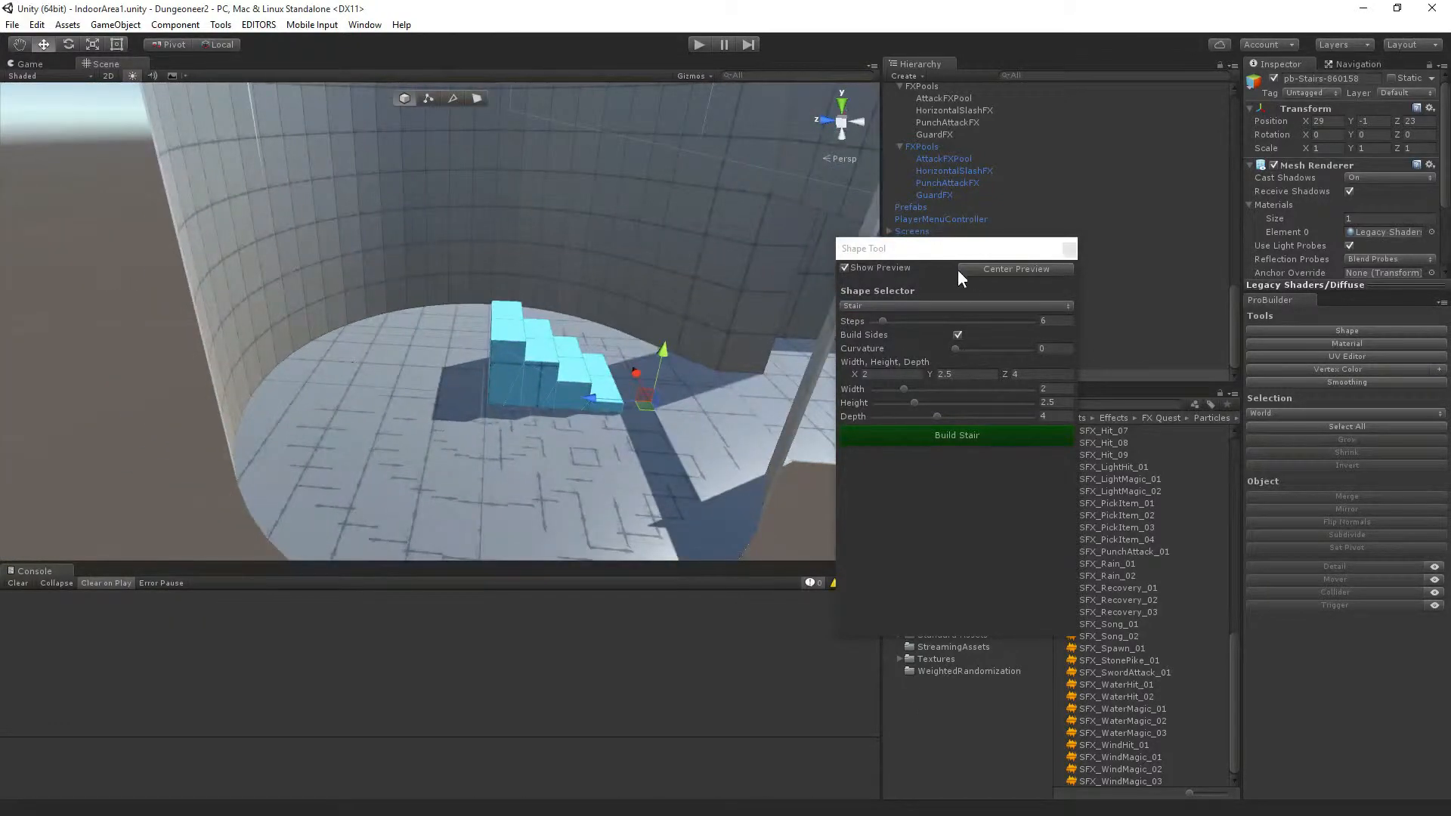
left_click_drag(937, 248, 1059, 178)
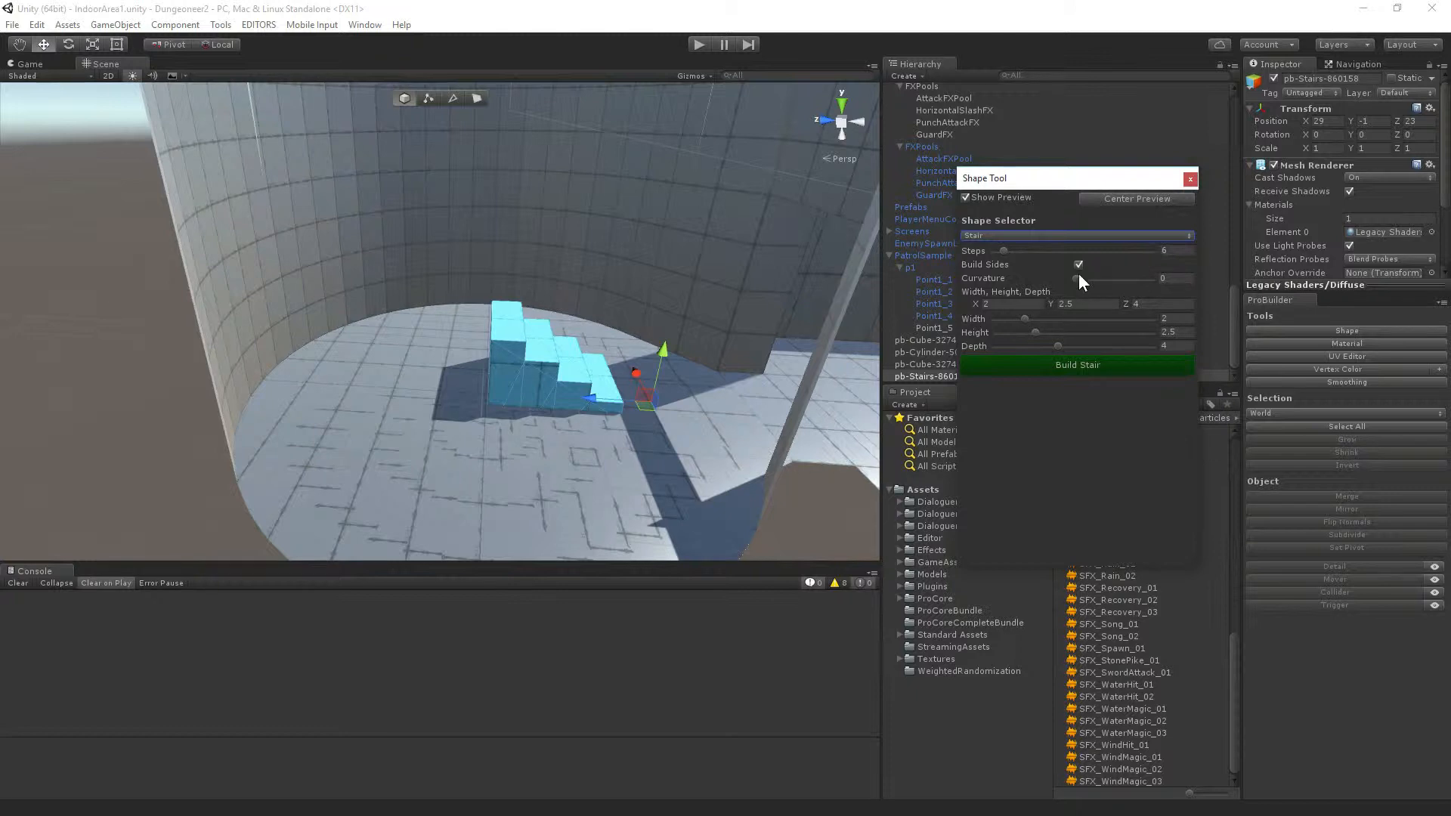
Set the stair's curvature to 153, centre the preview in view and shift it across the round floor.
left_click_drag(1077, 274, 1108, 266)
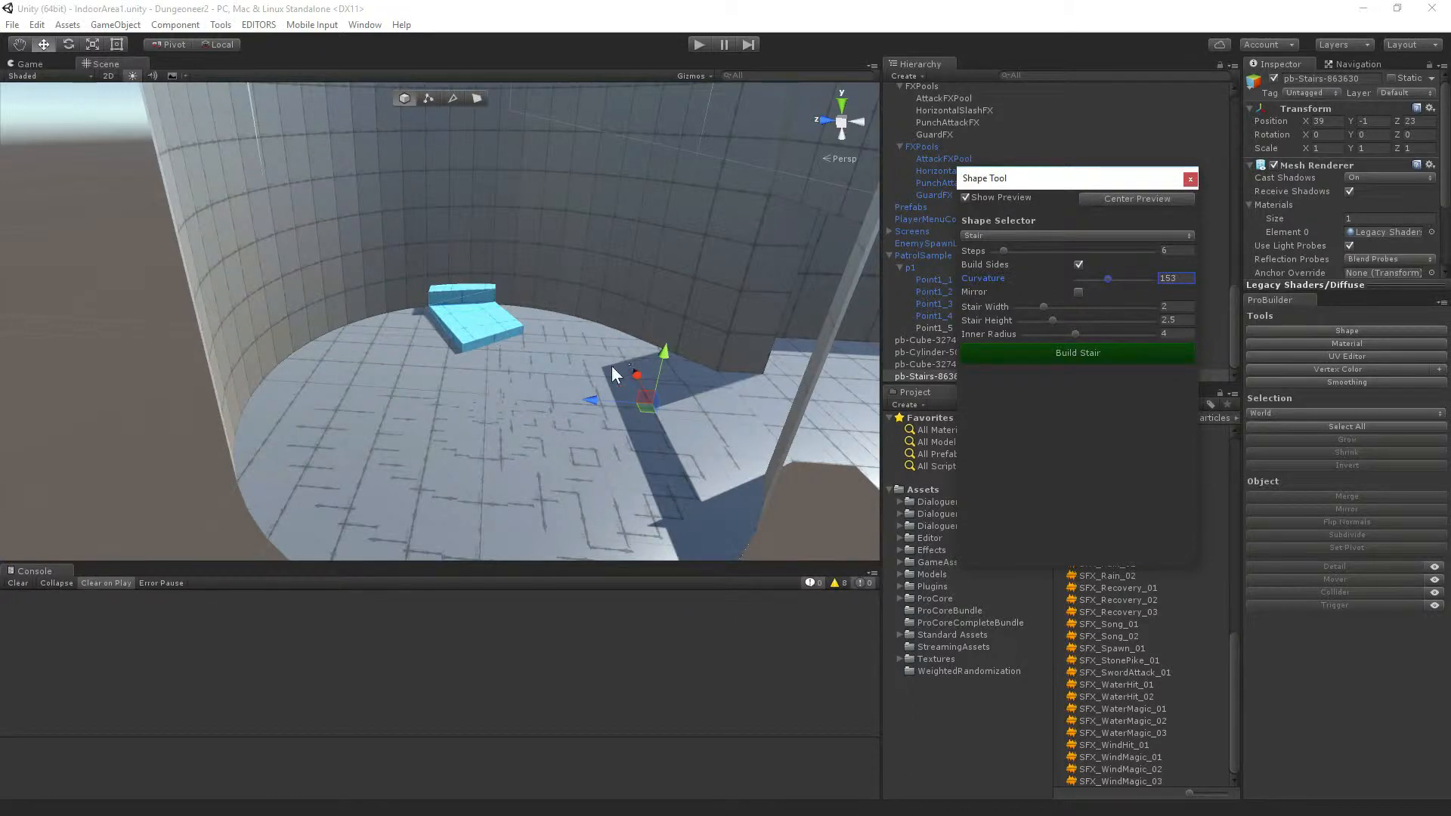
left_click(1135, 199)
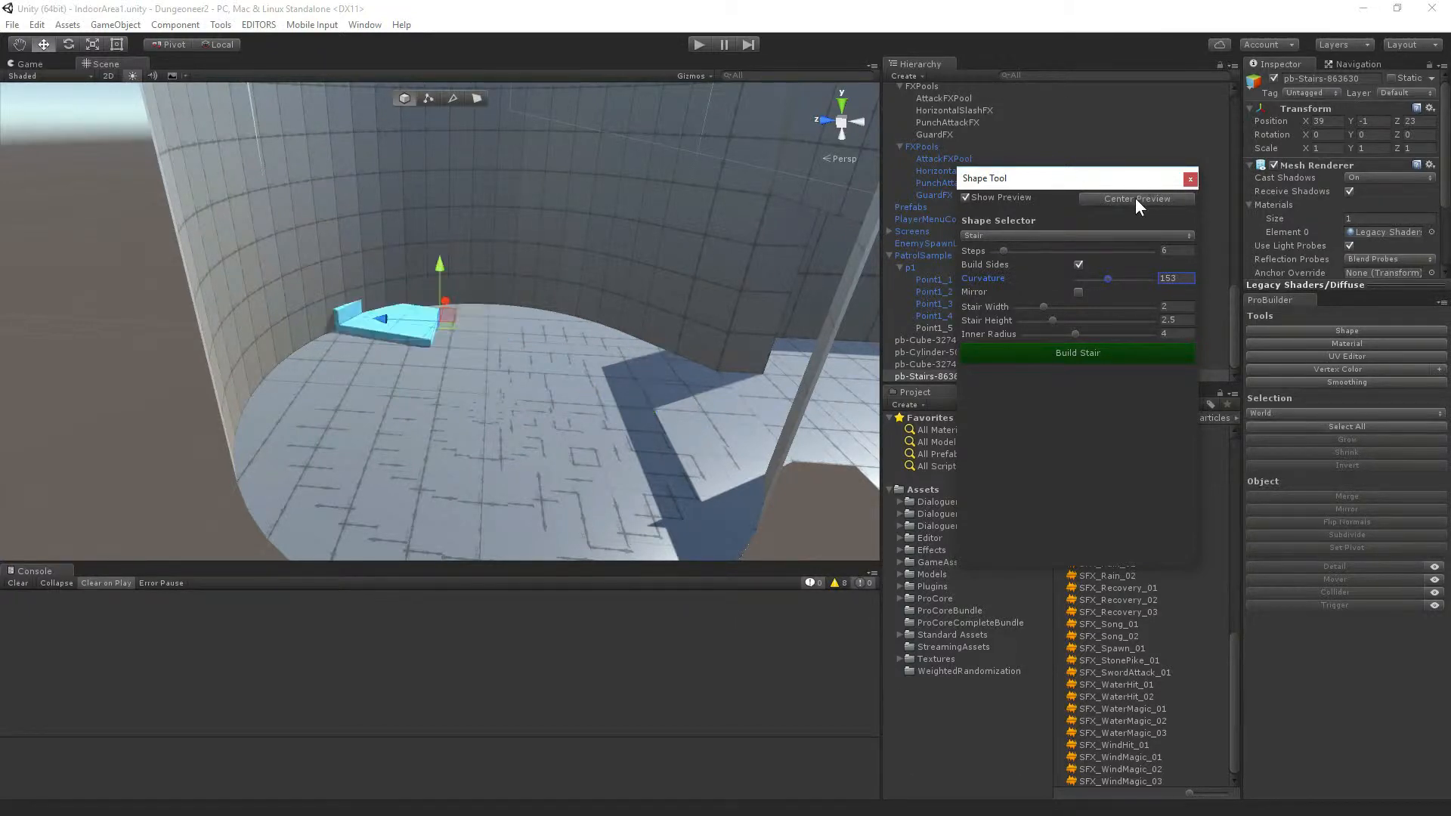
left_click_drag(447, 297, 608, 301)
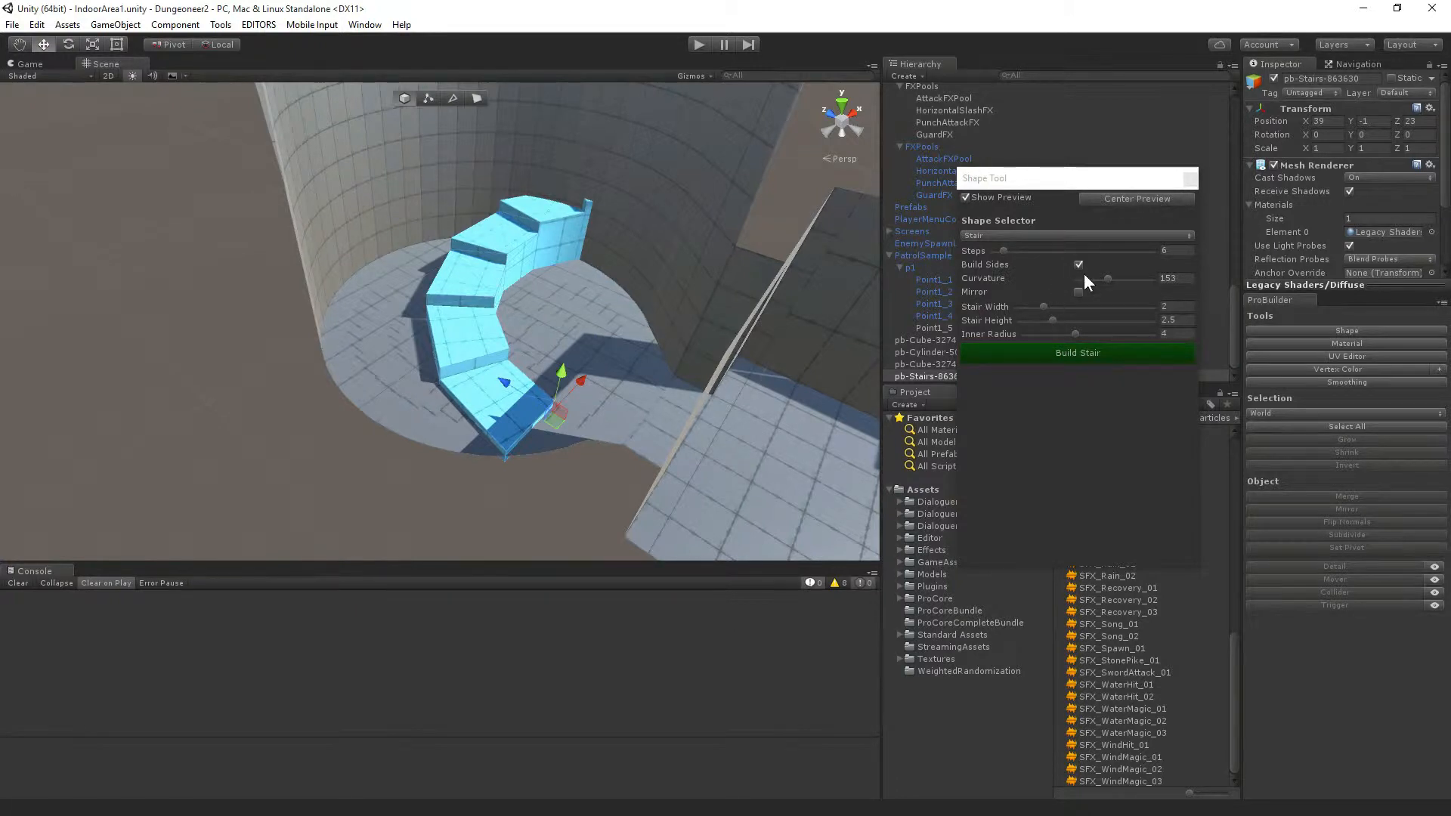
Set the stair's curvature to 262 and its width to about 0.73, repositioning it over the round floor.
mouse_move(1108, 276)
left_mouse_down()
mouse_move(1144, 257)
mouse_move(1130, 262)
left_mouse_up()
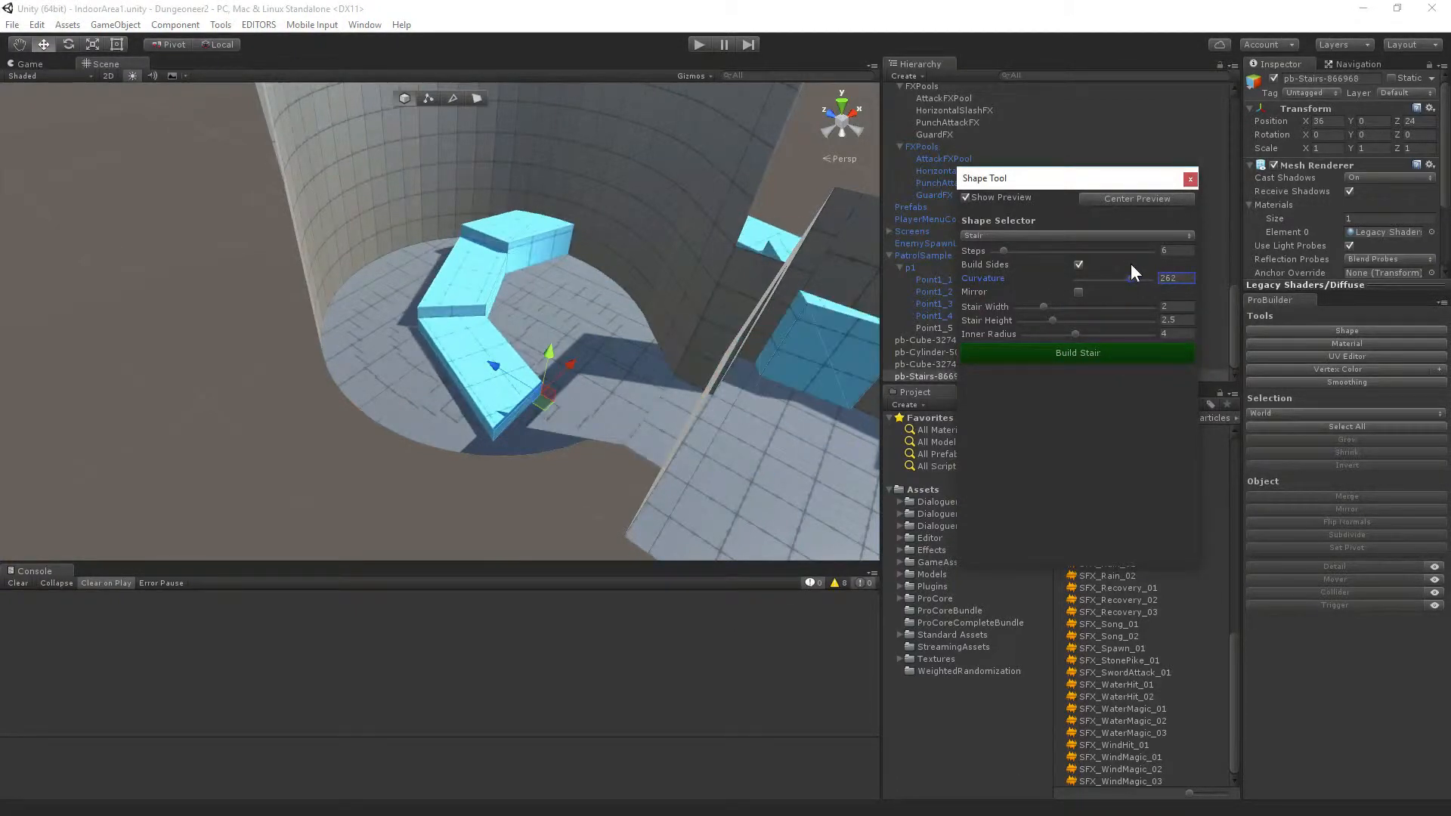
left_click(429, 349)
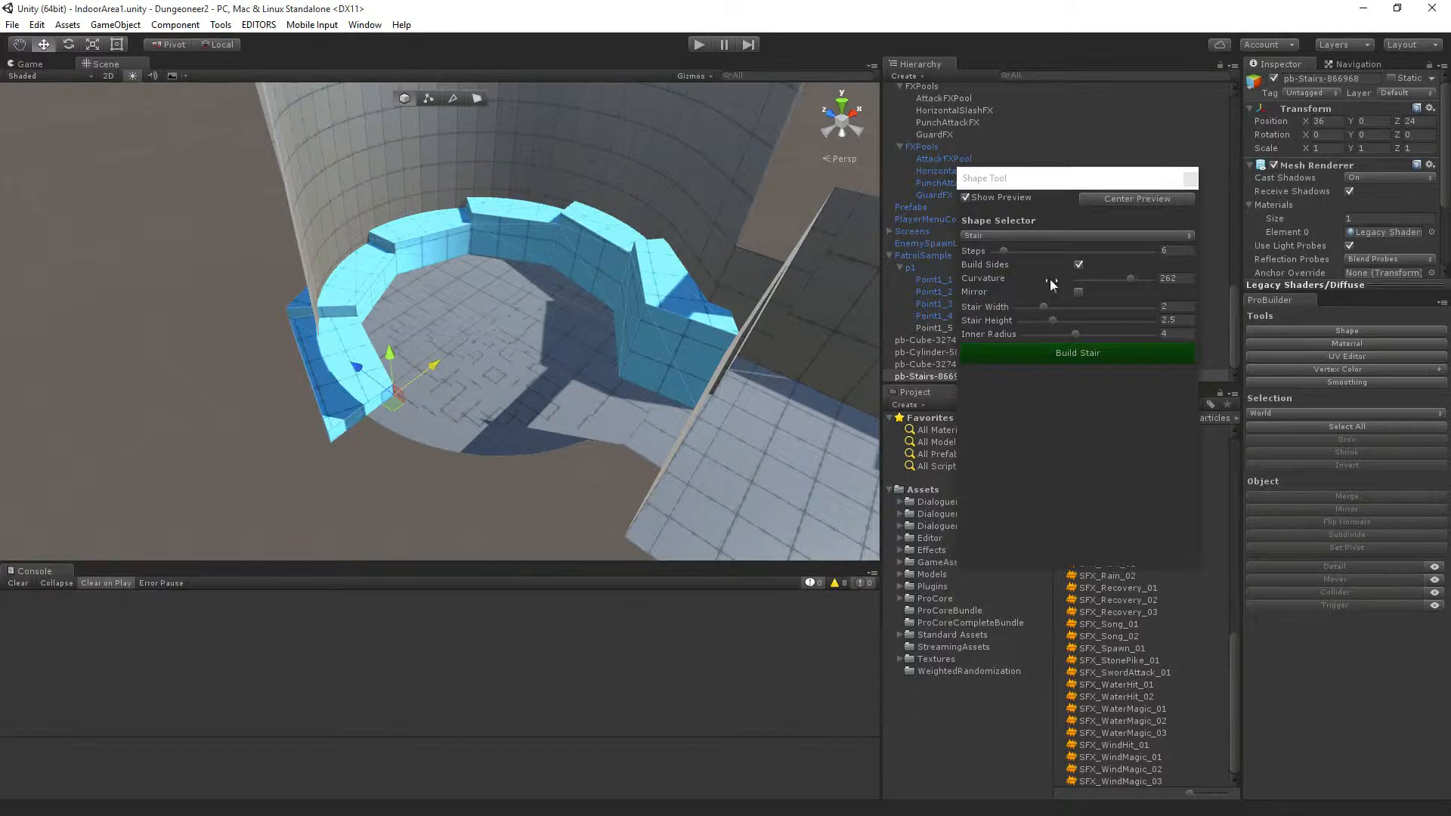
left_click_drag(1043, 306, 1027, 306)
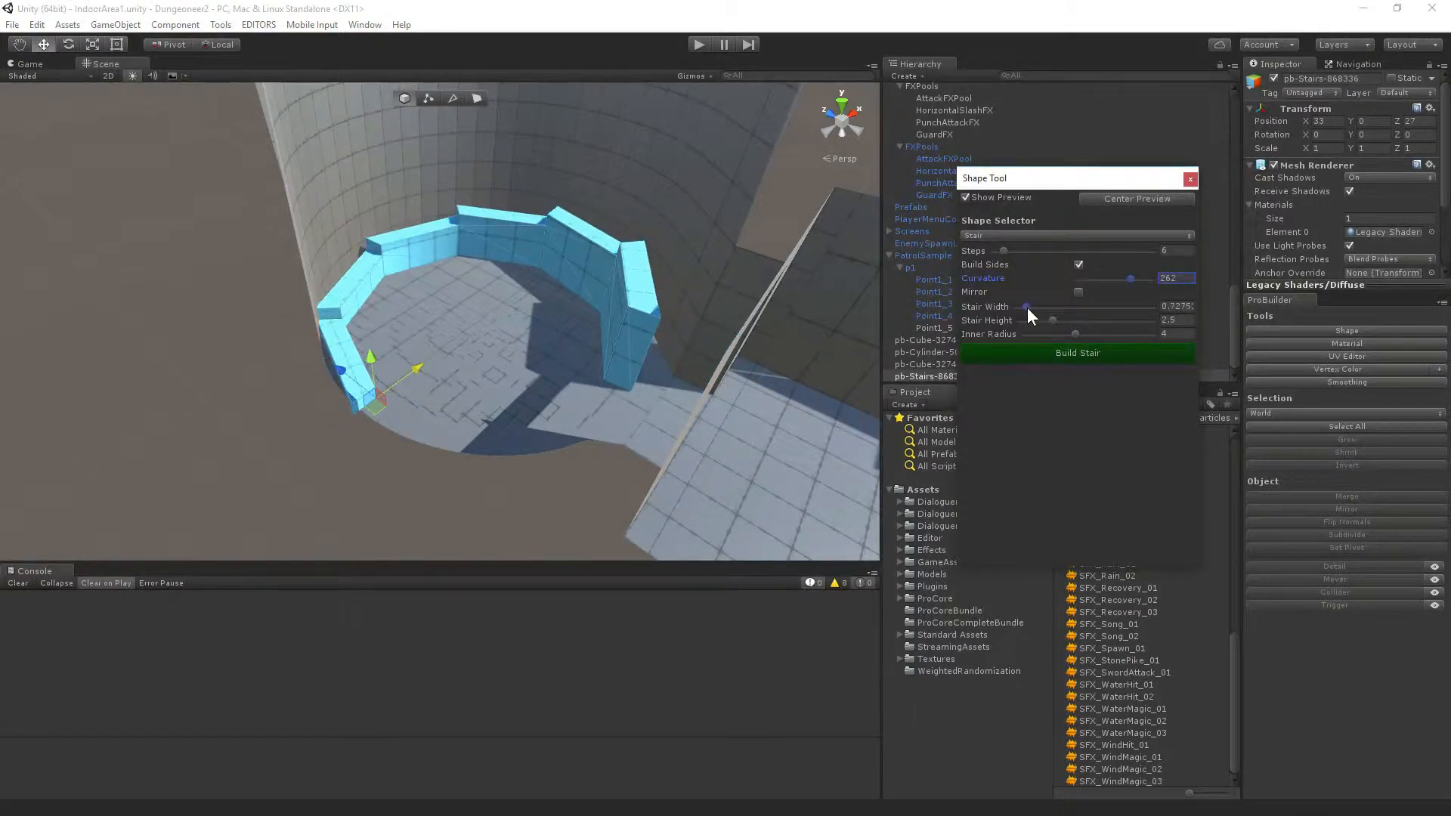
left_click(438, 349)
mouse_move(389, 316)
left_mouse_down()
mouse_move(415, 298)
mouse_move(388, 314)
left_mouse_up()
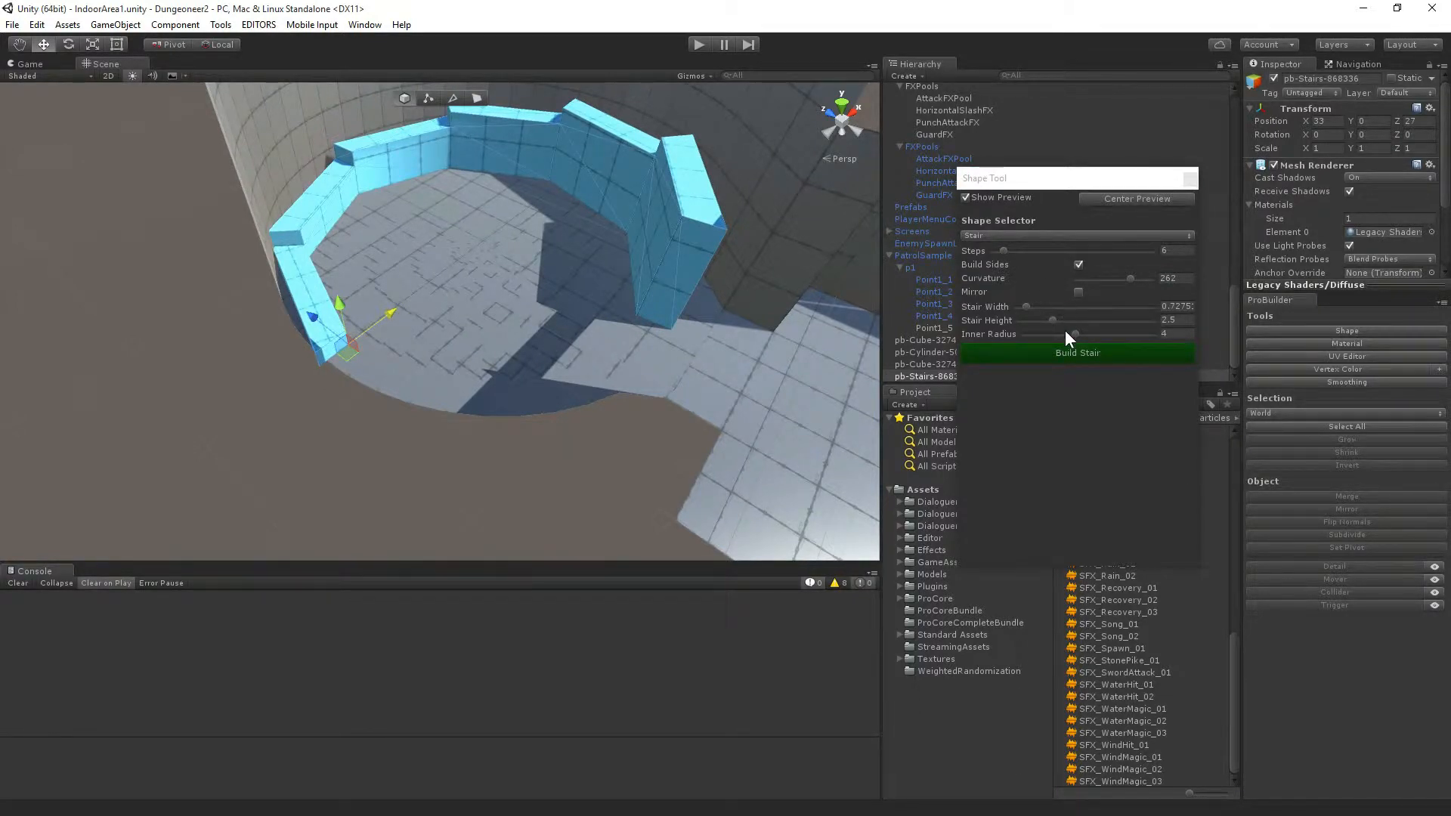
Set the stair's inner radius to about 1.52 and width to about 1.89, moving it to fit inside the cylinder.
left_click_drag(1065, 337, 1045, 349)
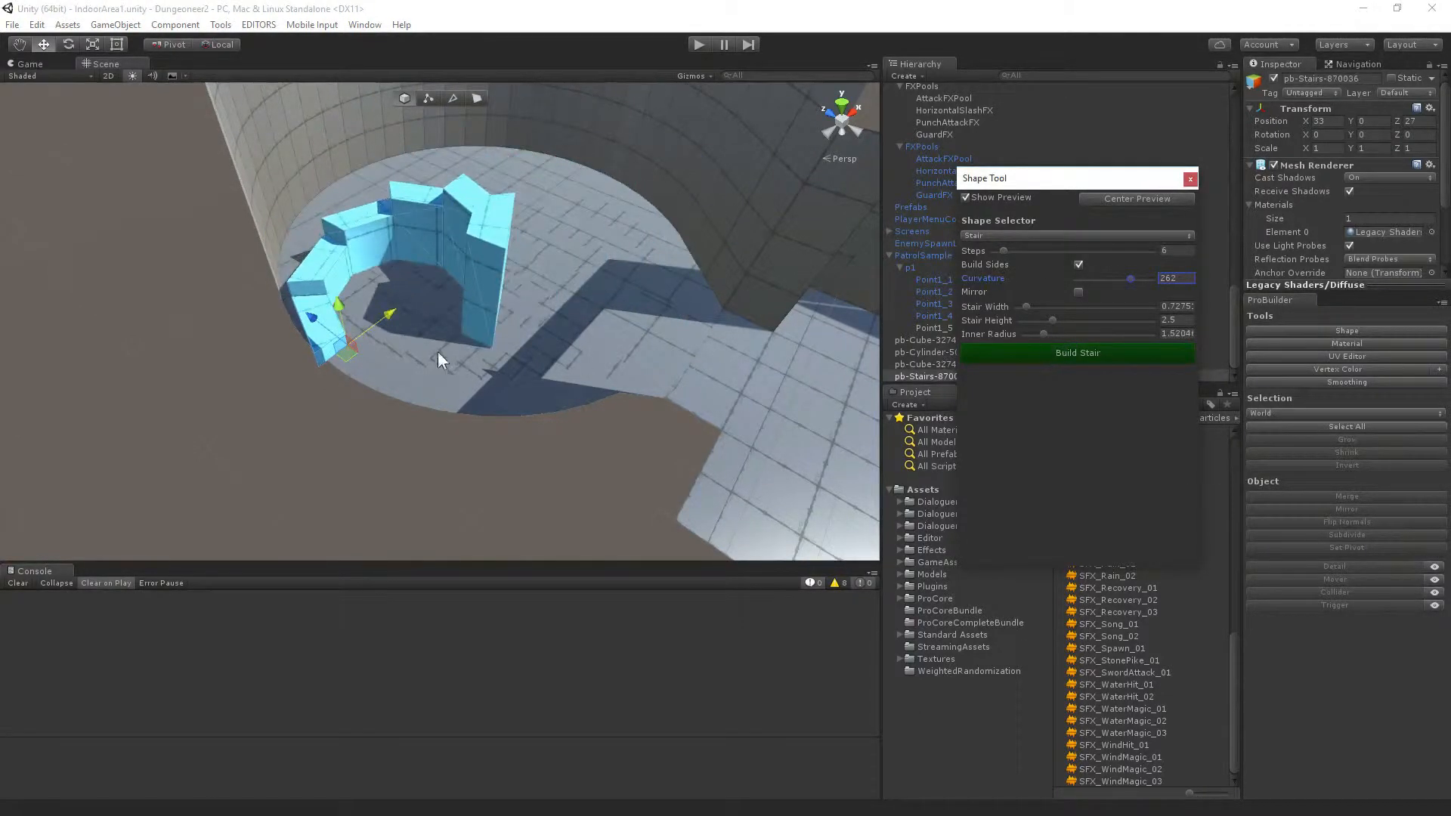
right_click_drag(382, 319, 492, 283)
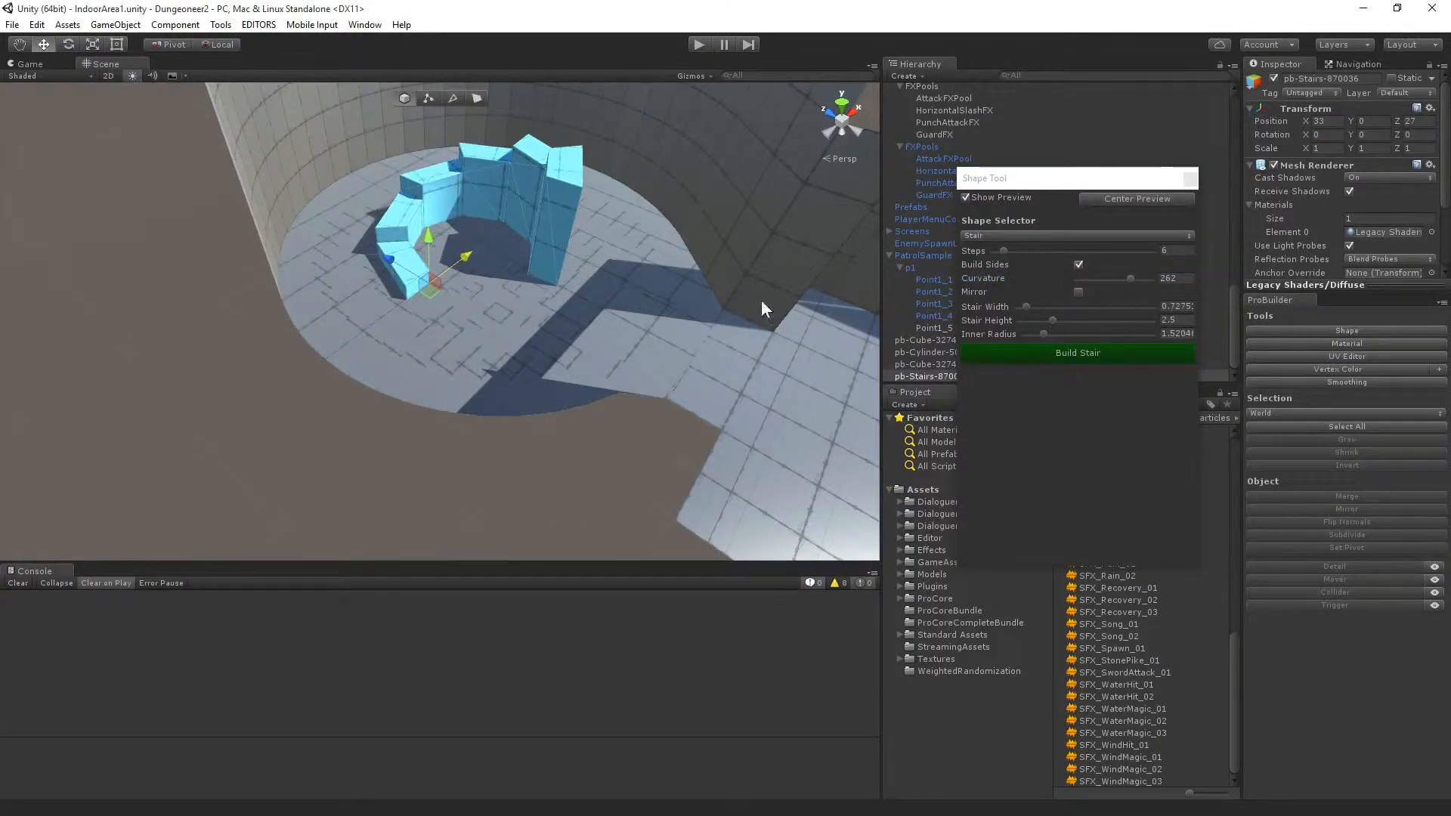
right_click_drag(760, 299, 495, 426)
mouse_move(497, 310)
left_mouse_down()
mouse_move(536, 301)
mouse_move(488, 311)
left_mouse_up()
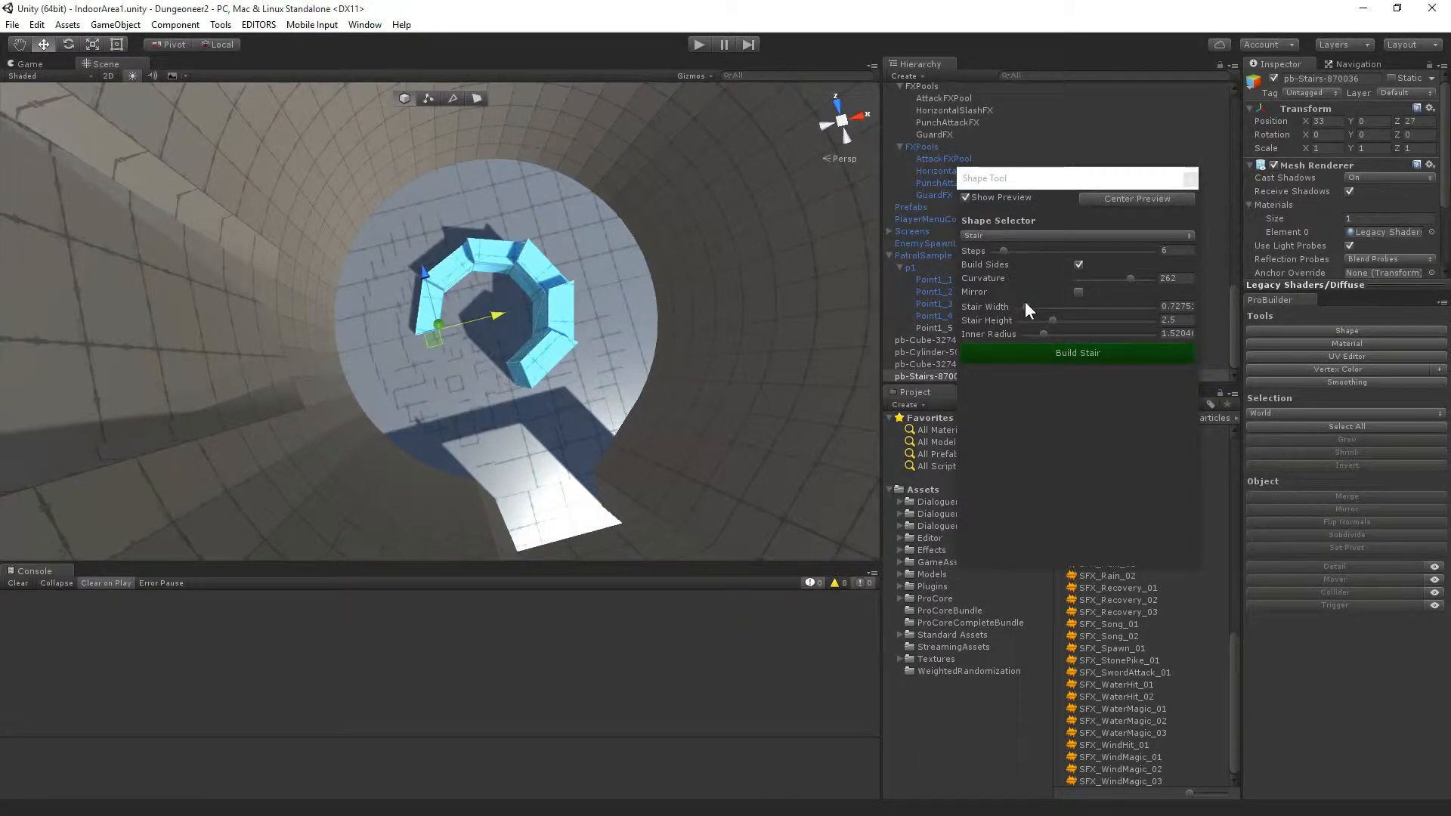
left_click_drag(1025, 301, 1041, 306)
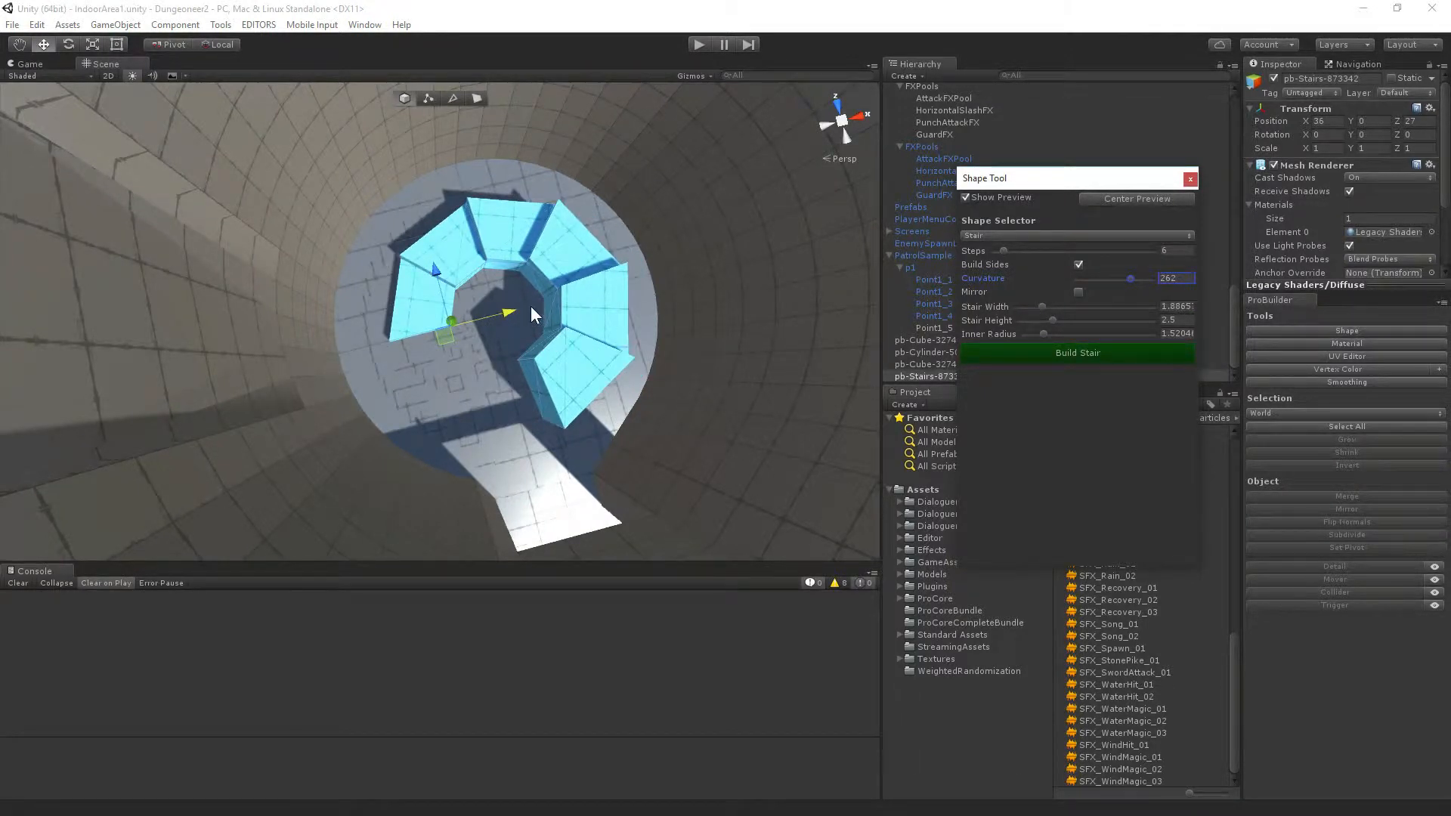
left_click_drag(505, 318, 534, 292)
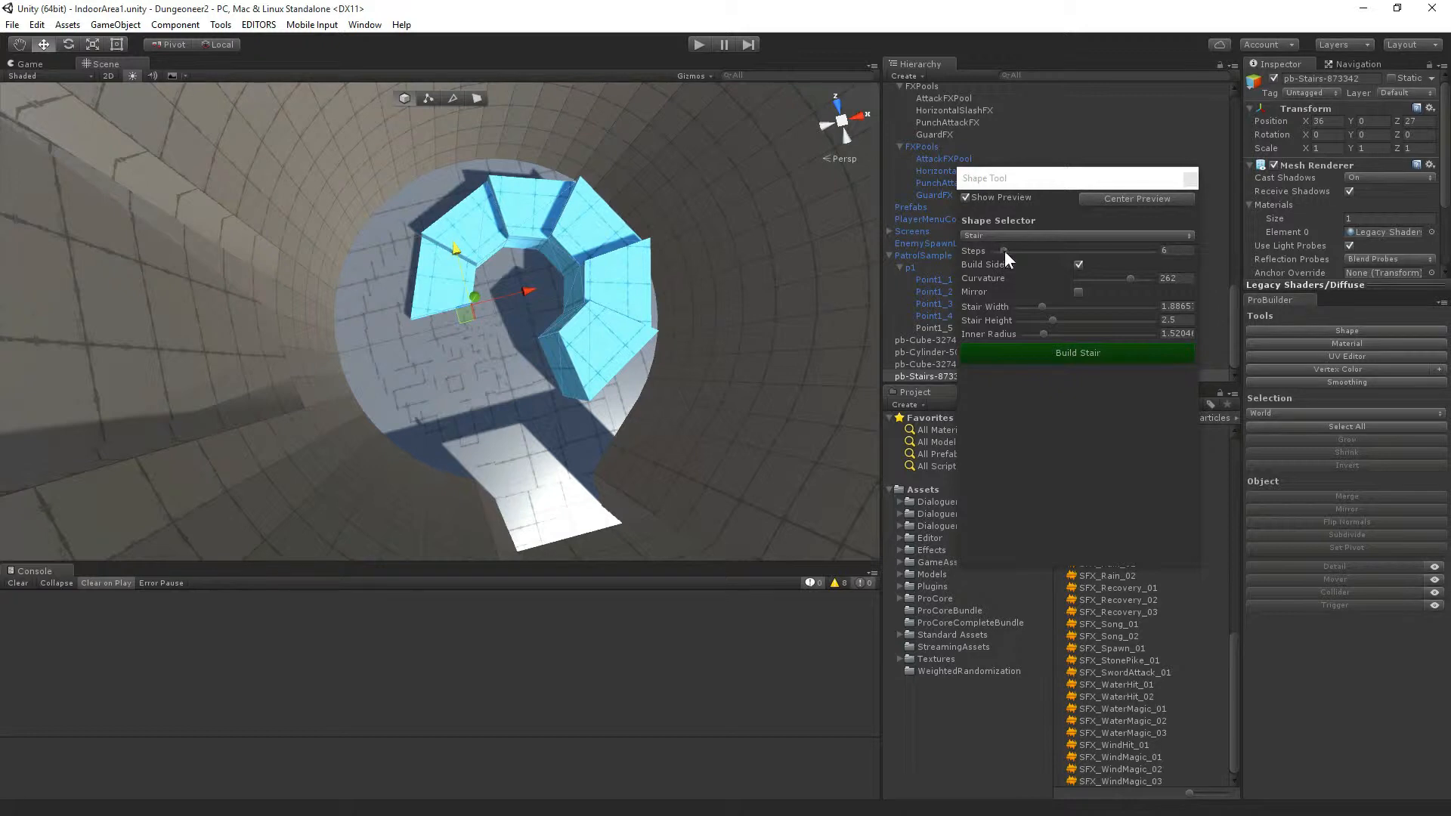
Set the stair to 20 steps with a height of 10.
left_click_drag(1004, 251, 1041, 249)
left_click(1006, 282)
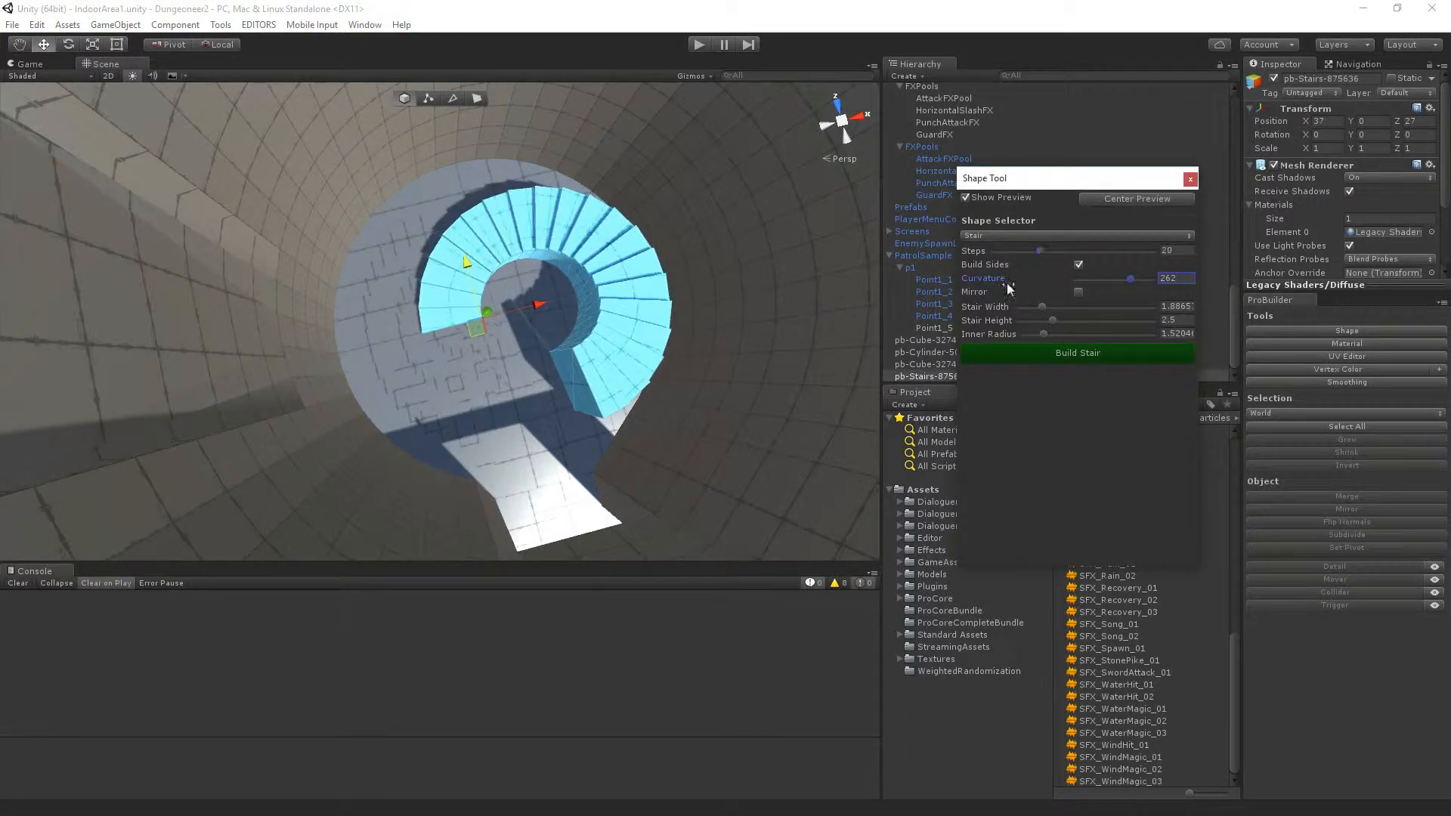
left_click_drag(1049, 321, 1153, 310)
scroll(765, 288, "down", 4)
left_click_drag(765, 289, 473, 364, "alt")
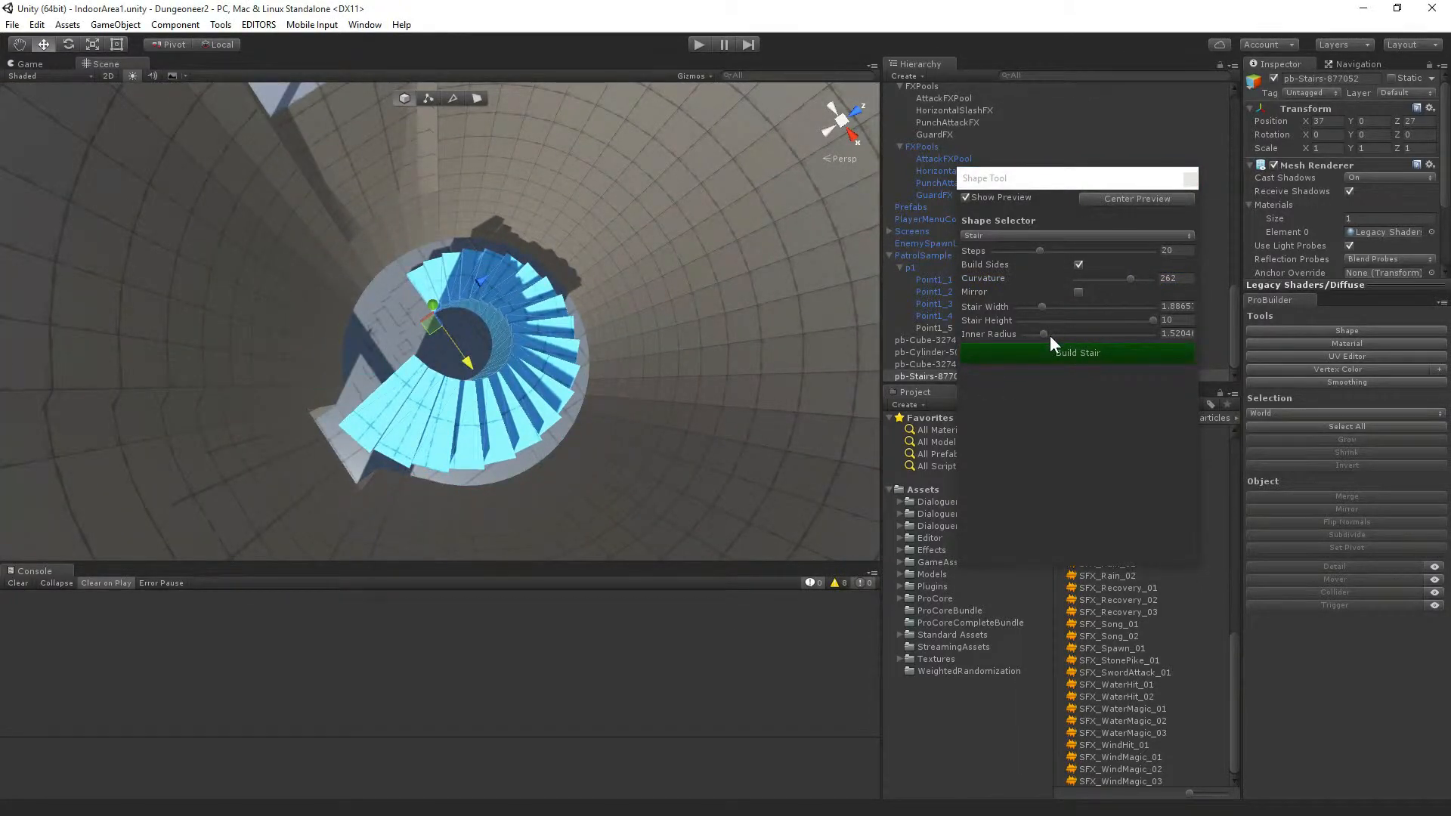
Increase the stair's inner radius to about 2.63.
left_click_drag(1046, 333, 1059, 319)
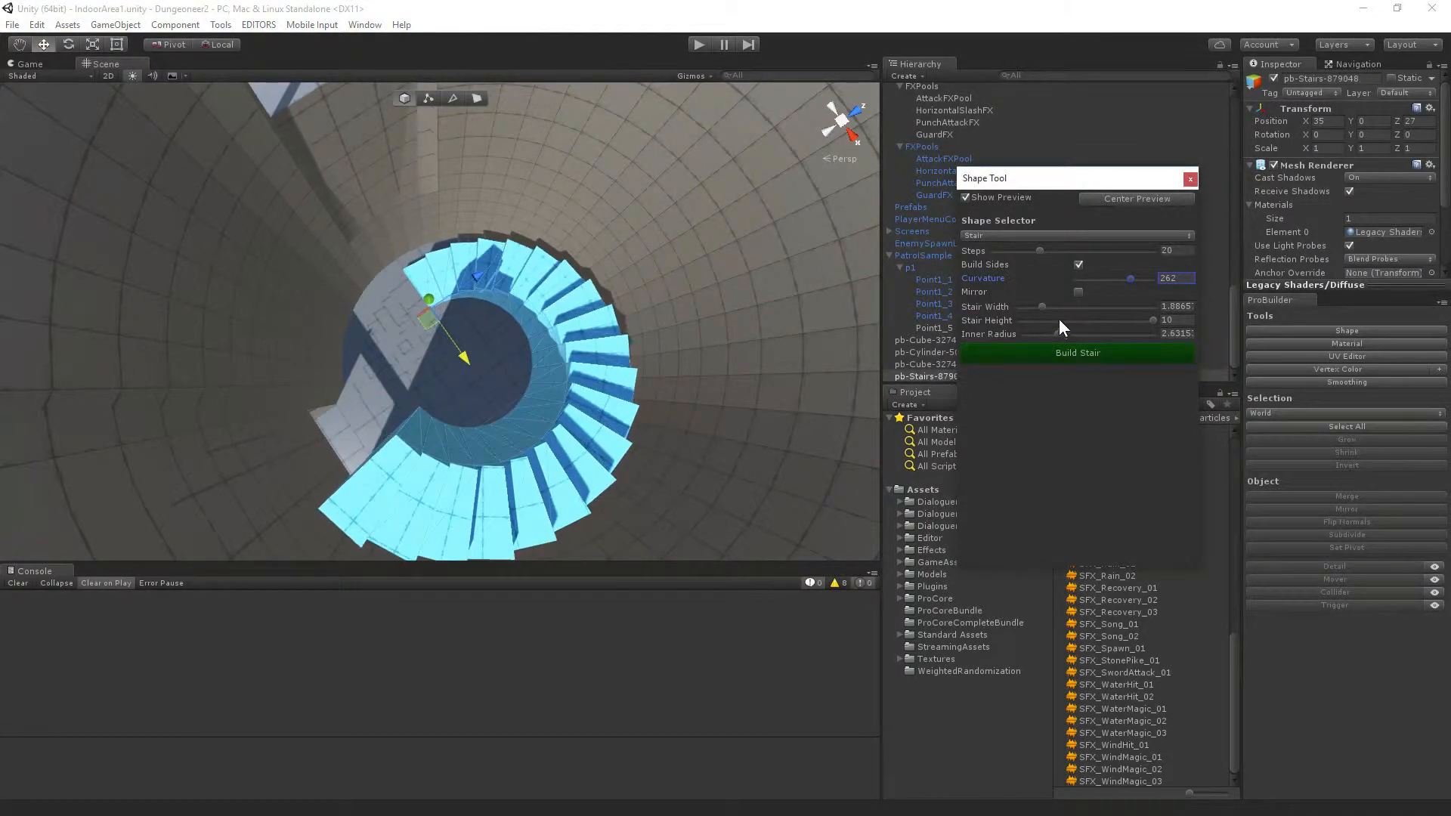
left_click(462, 356)
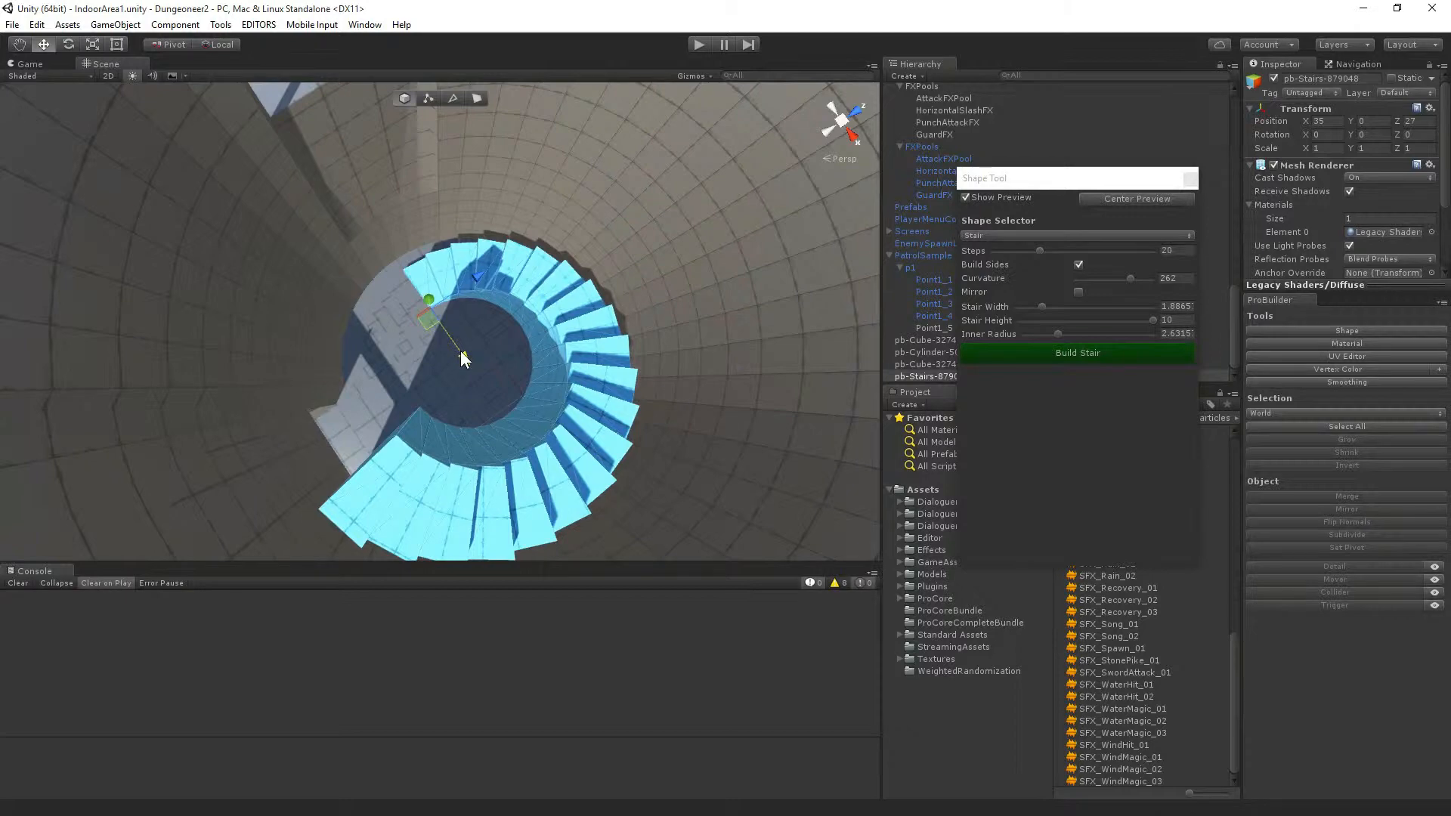
right_click_drag(568, 329, 221, 310)
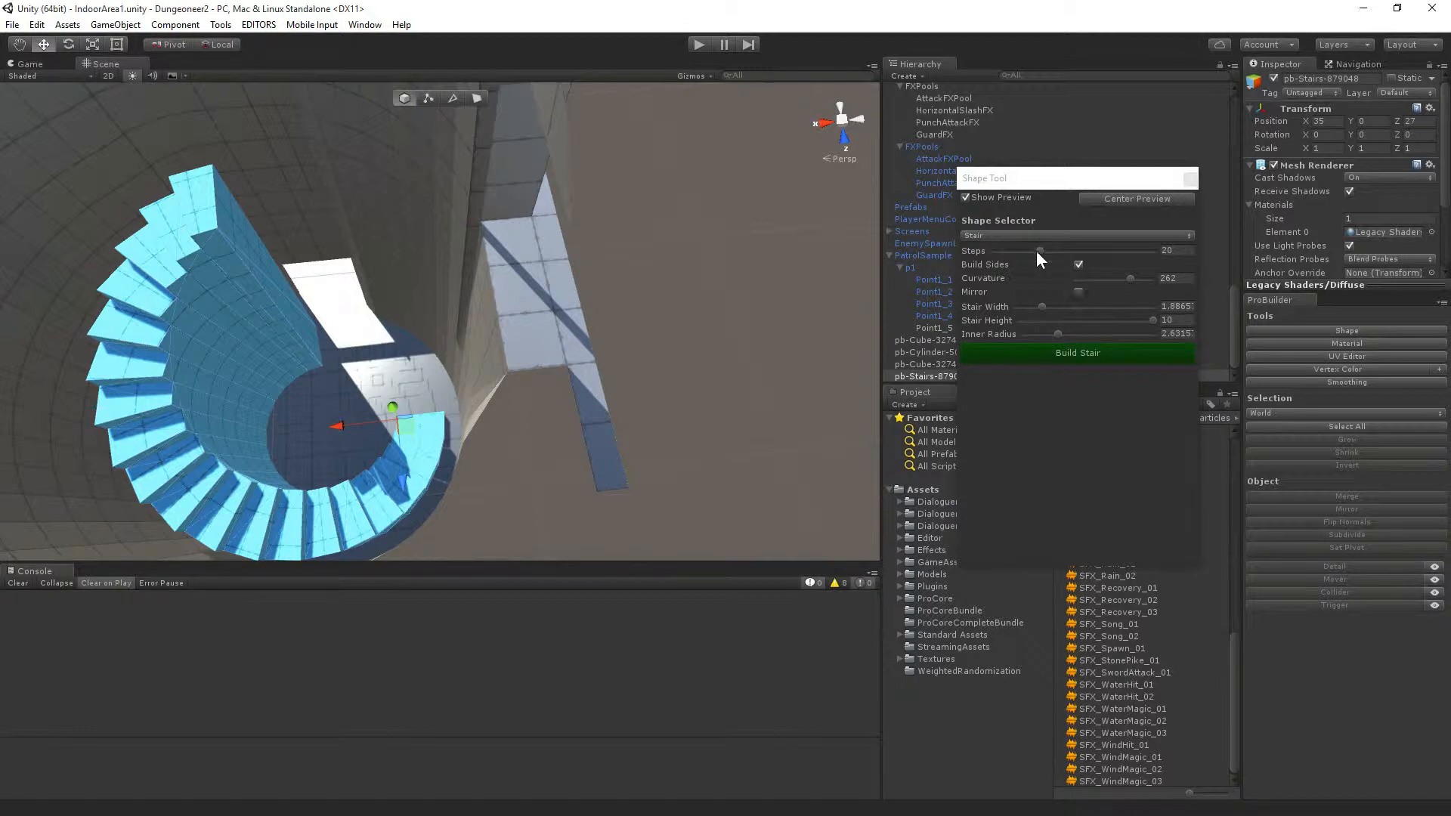
Mirror the spiral stair's direction and move it along the X axis back inside the cylinder.
left_click(1077, 292)
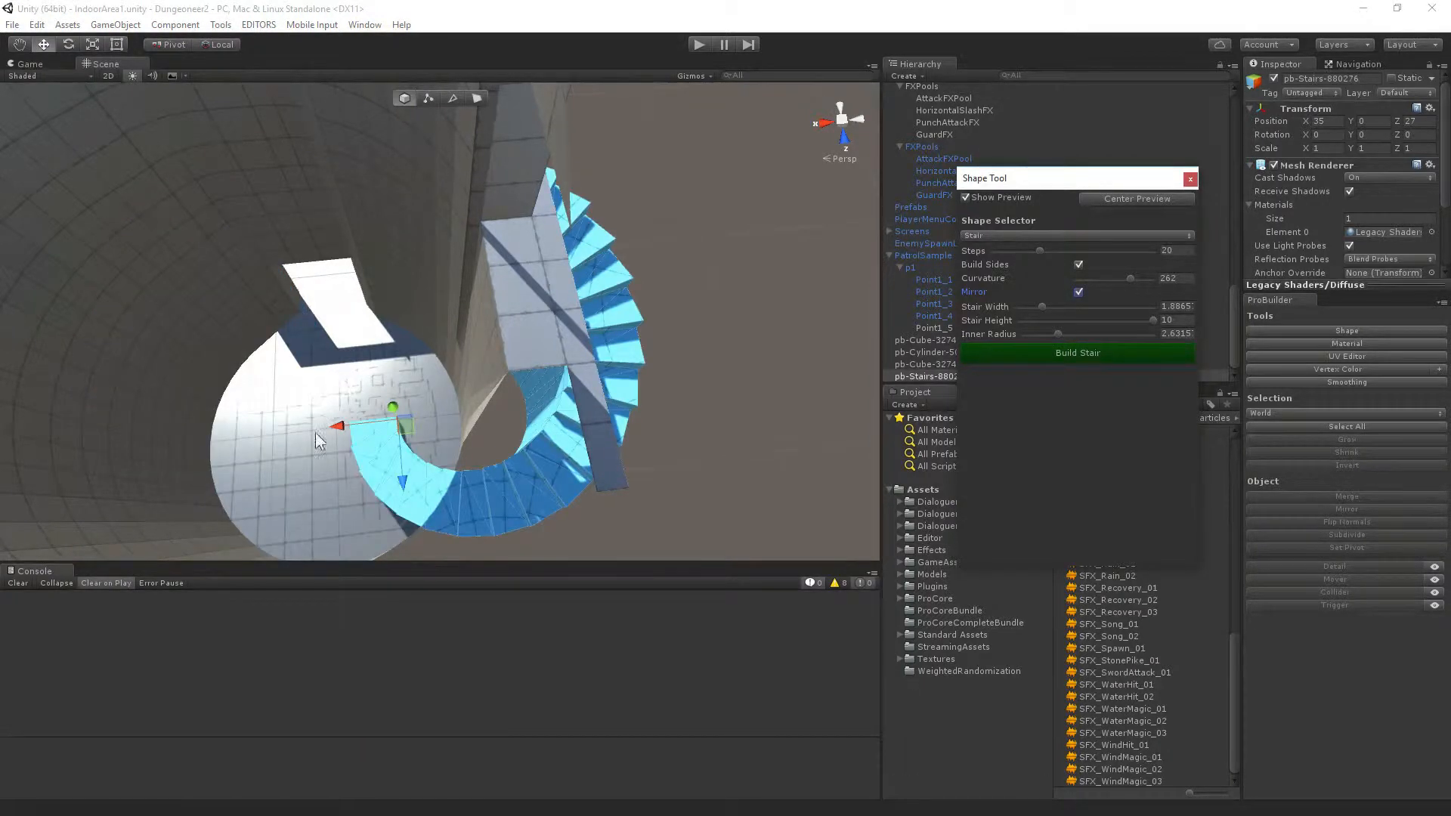
left_click_drag(338, 431, 210, 436)
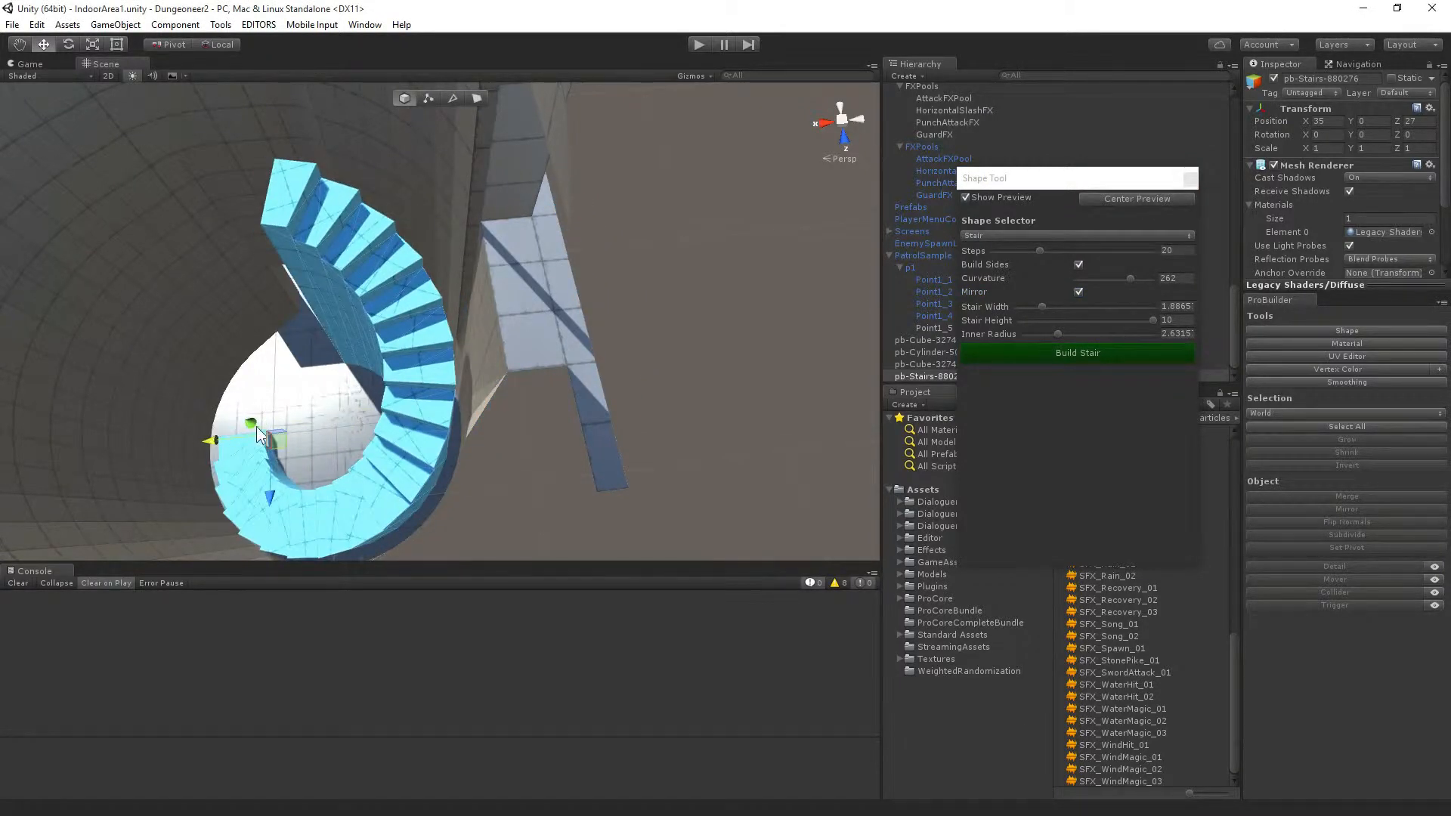
left_click_drag(586, 351, 902, 328, "alt")
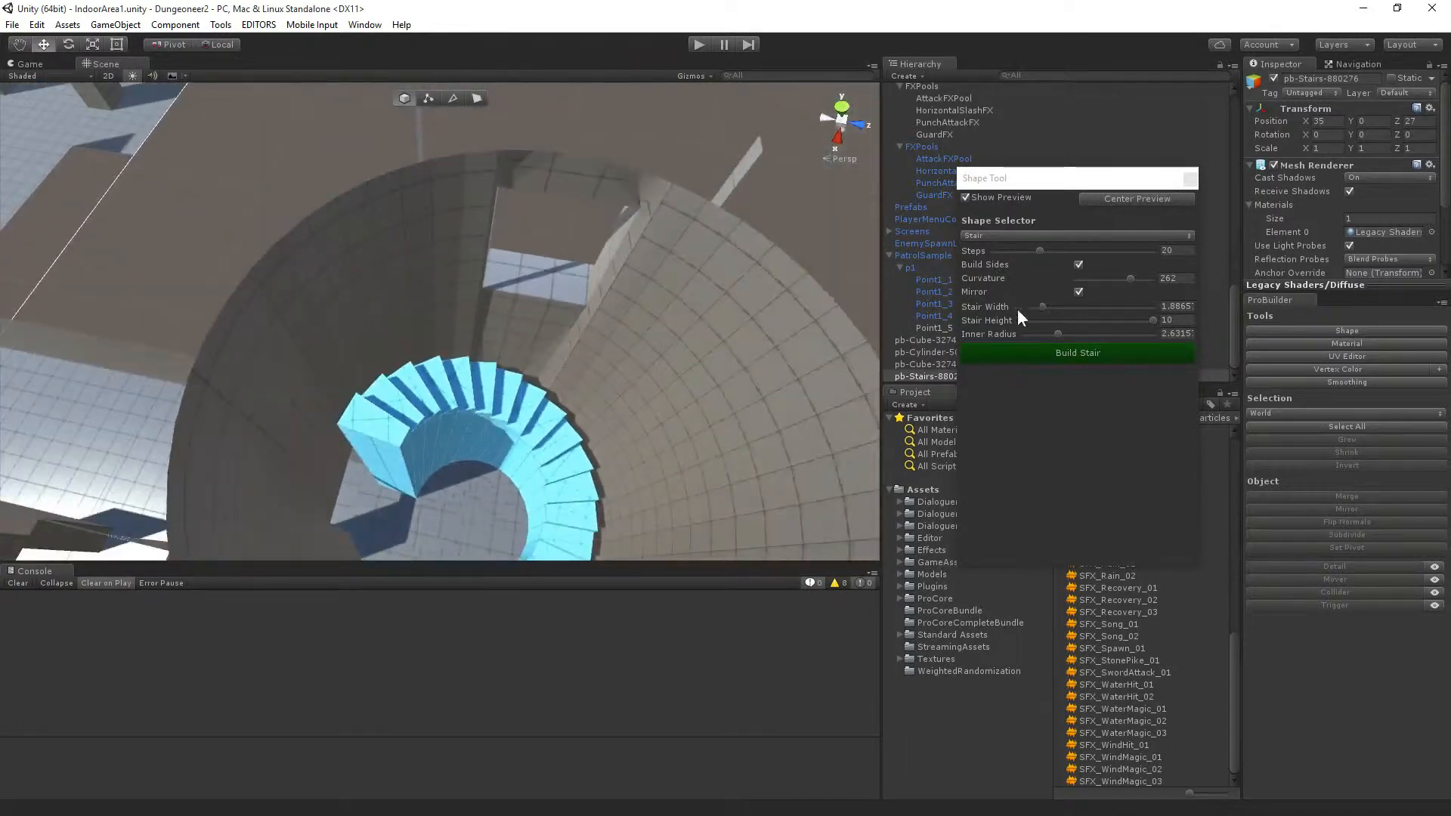
left_click_drag(783, 328, 826, 392, "alt")
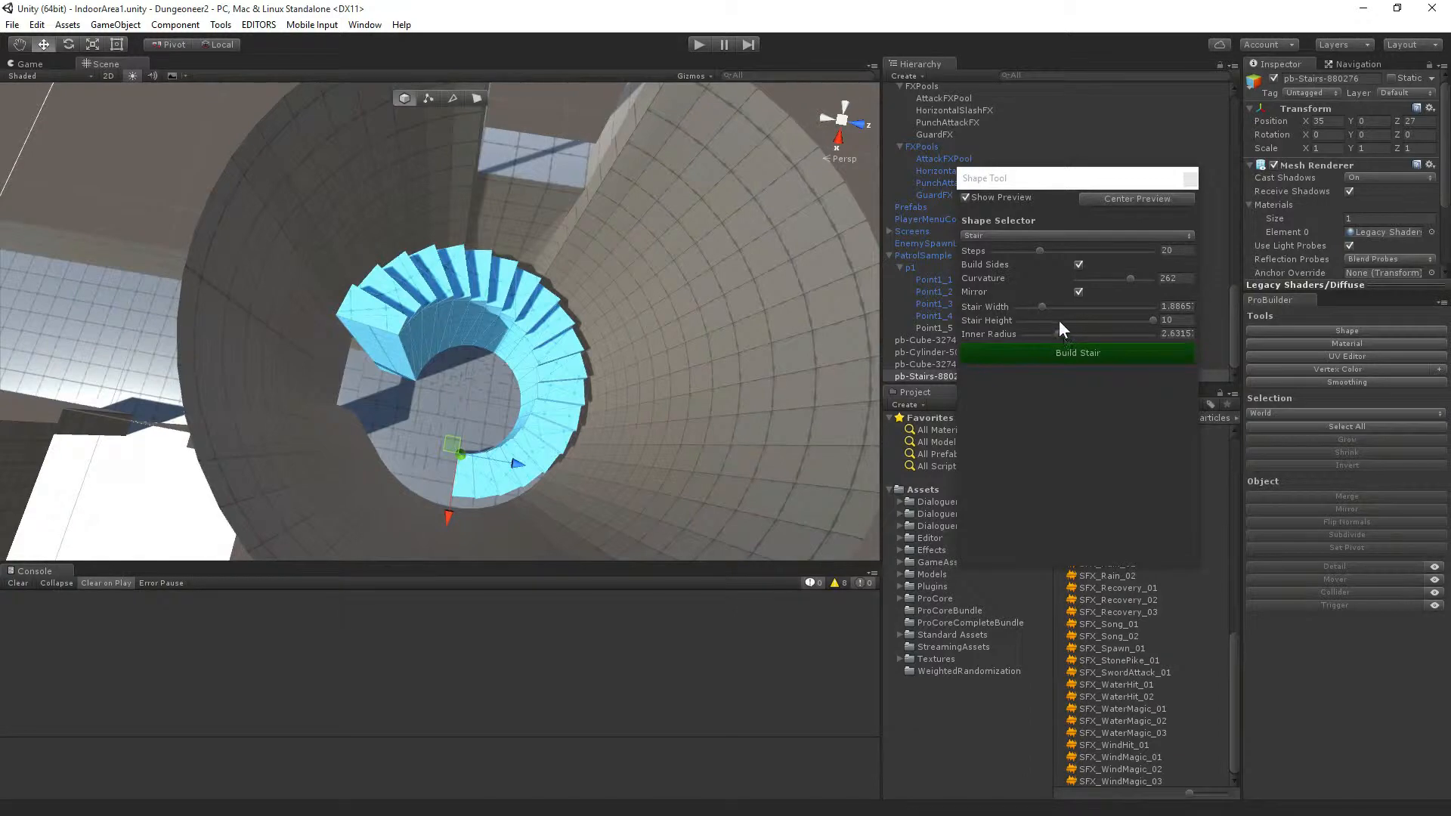
Try to raise the stair's height above 10 towards the upper wall opening.
left_click_drag(1155, 319, 1197, 319)
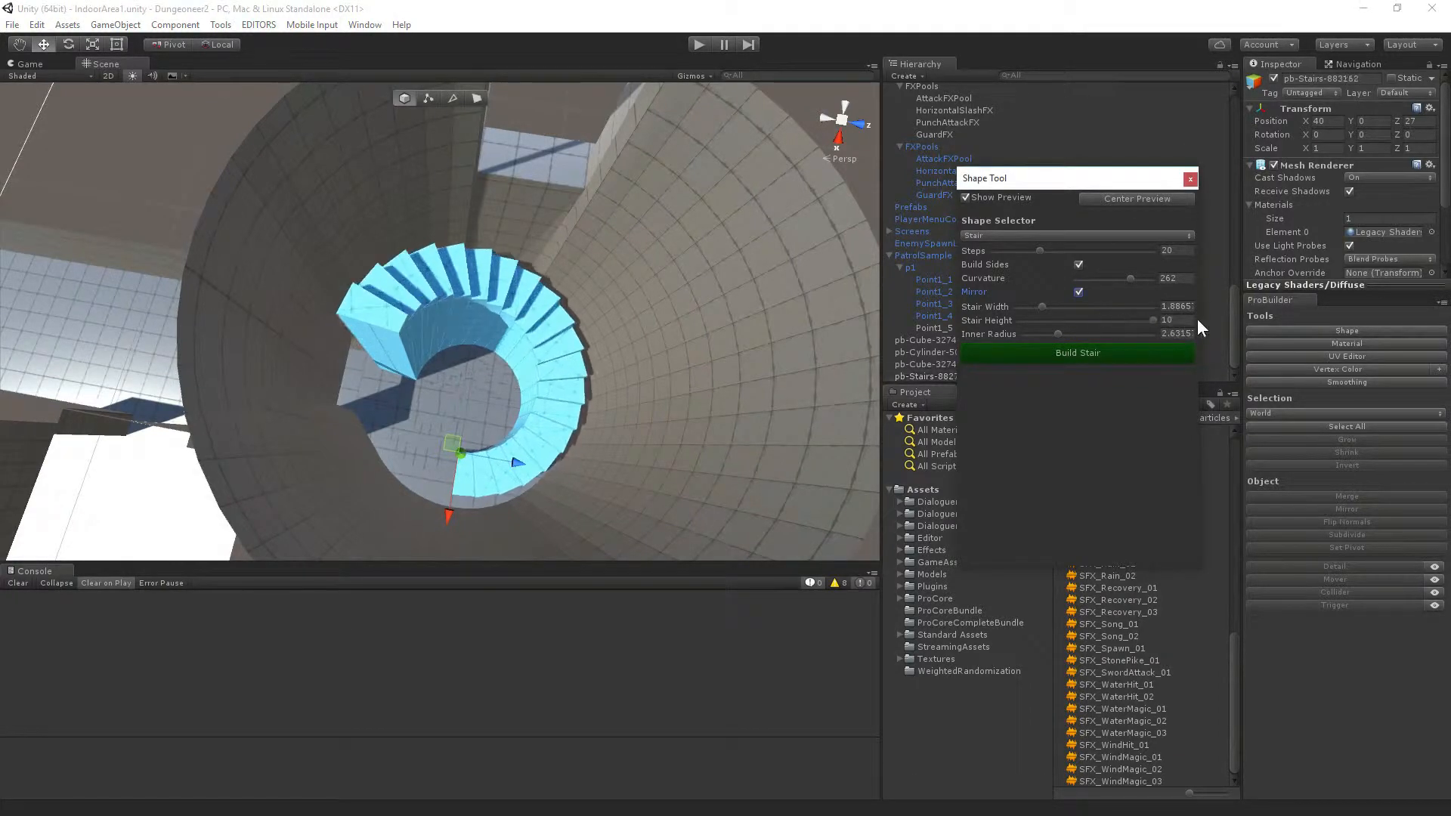
left_click_drag(696, 352, 768, 283, "alt")
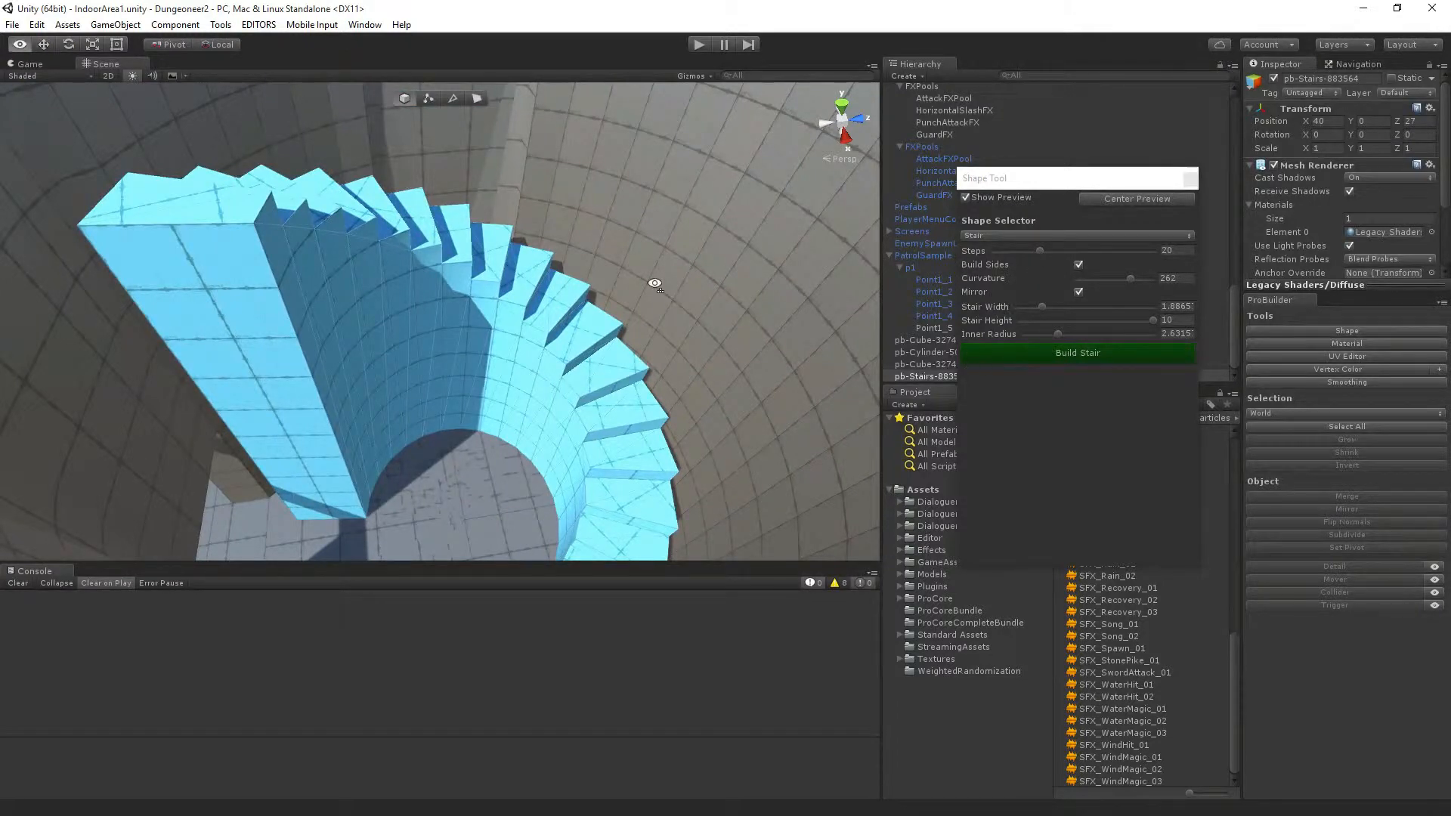
left_click_drag(654, 283, 593, 331, "alt")
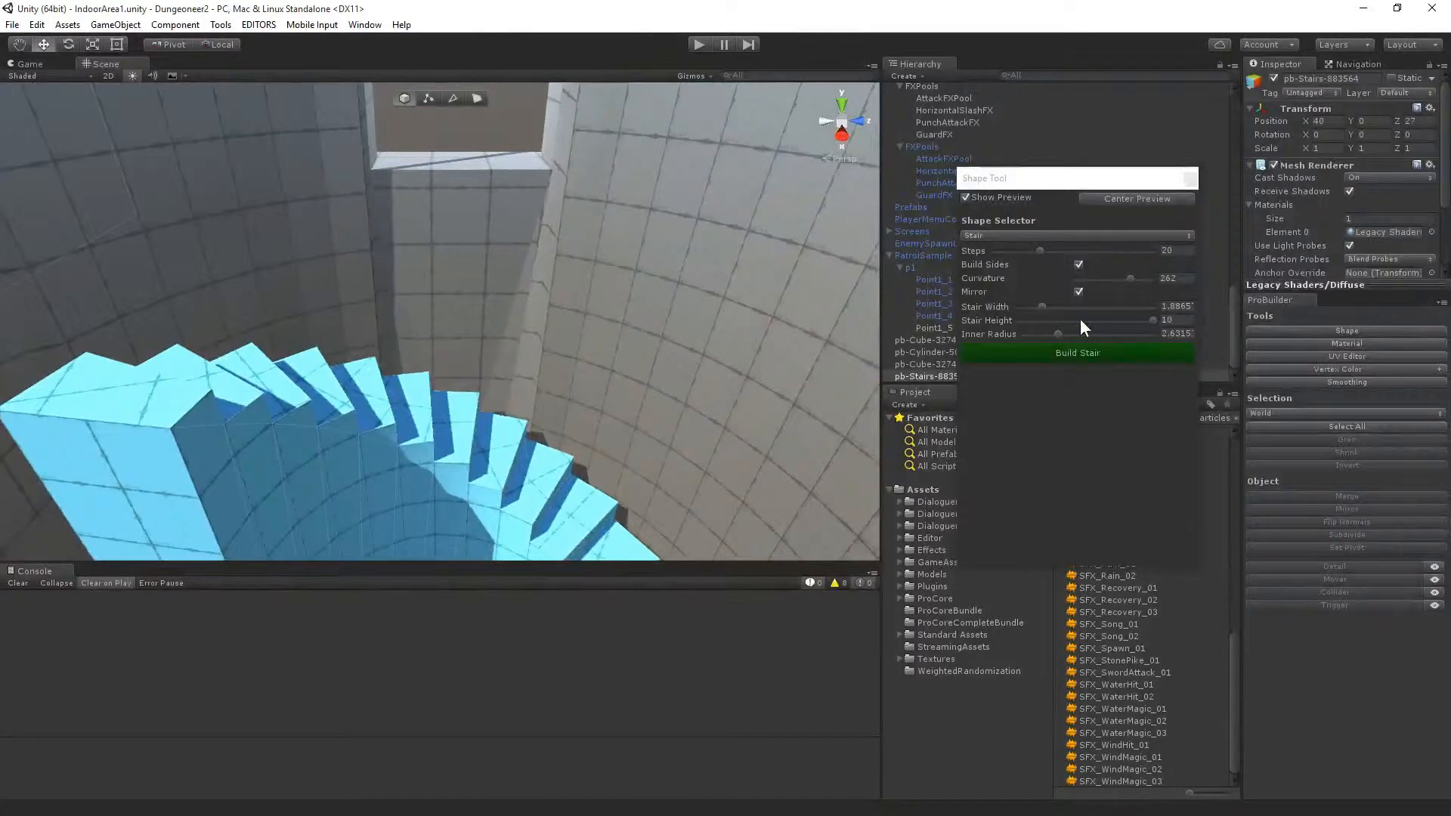
Reduce the stair's curvature to 153 and shift it along the Z axis within the round room.
left_click_drag(1135, 274, 1109, 266)
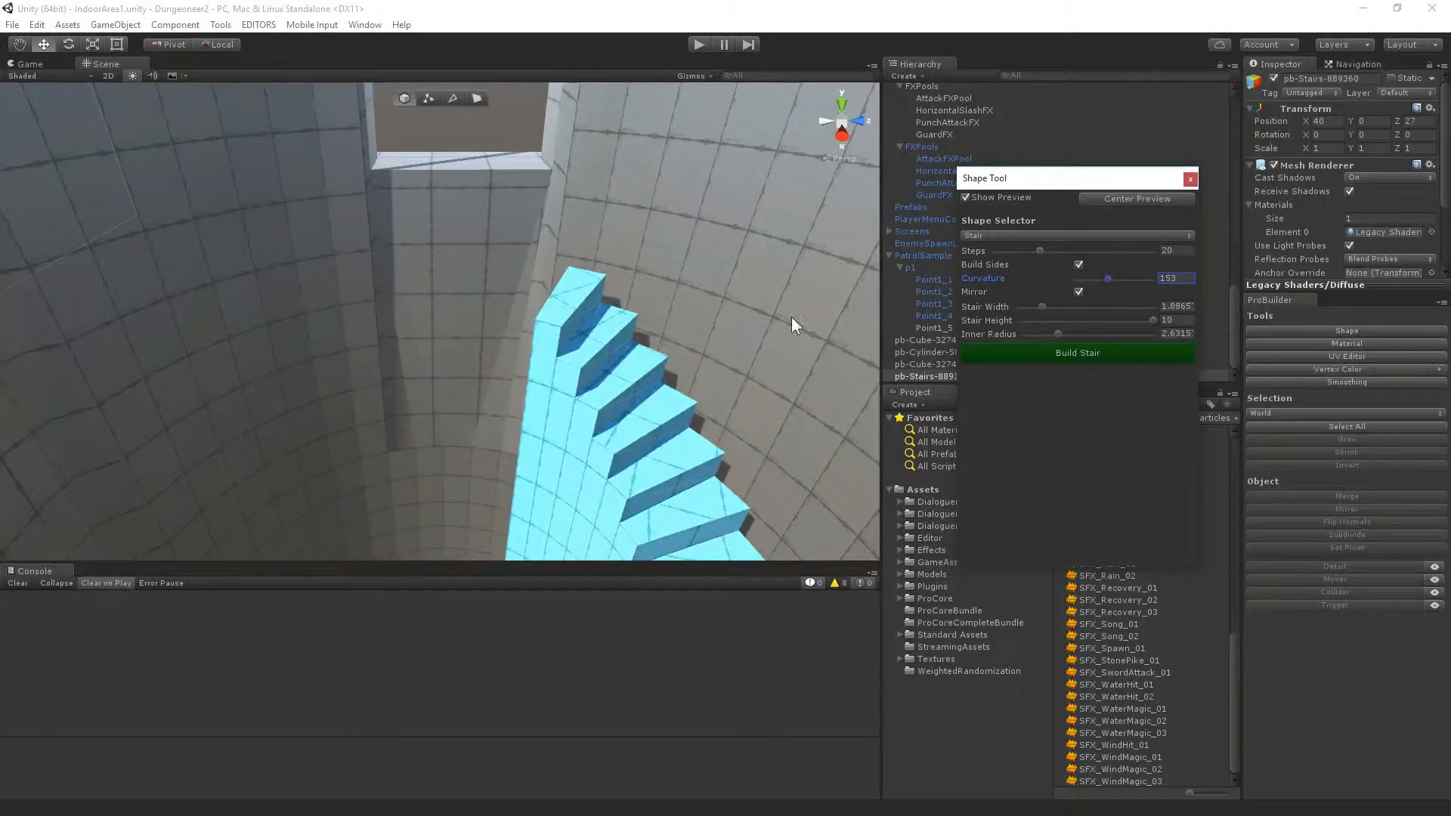
left_click_drag(791, 324, 523, 525, "alt")
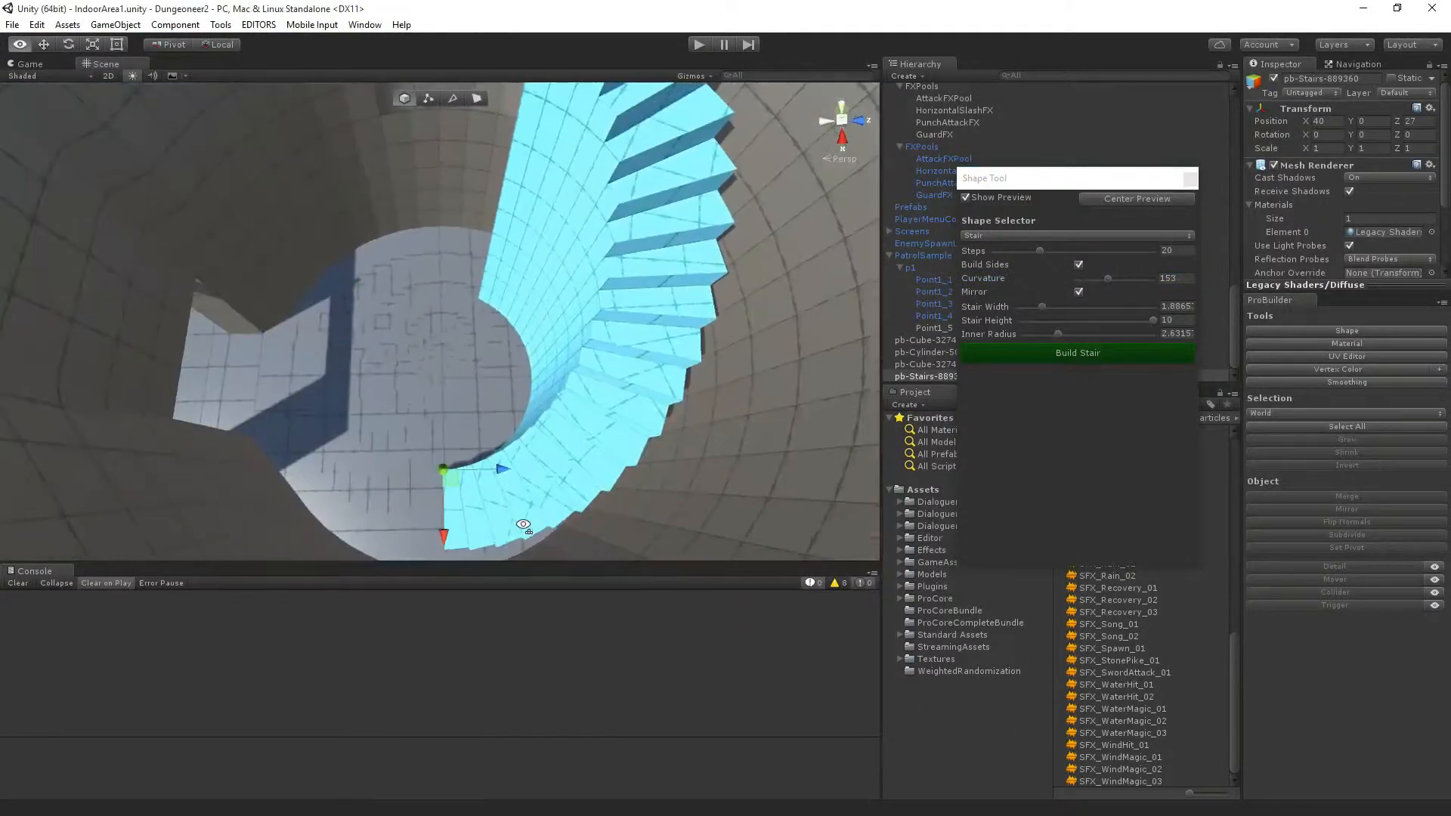
left_click_drag(497, 468, 411, 468)
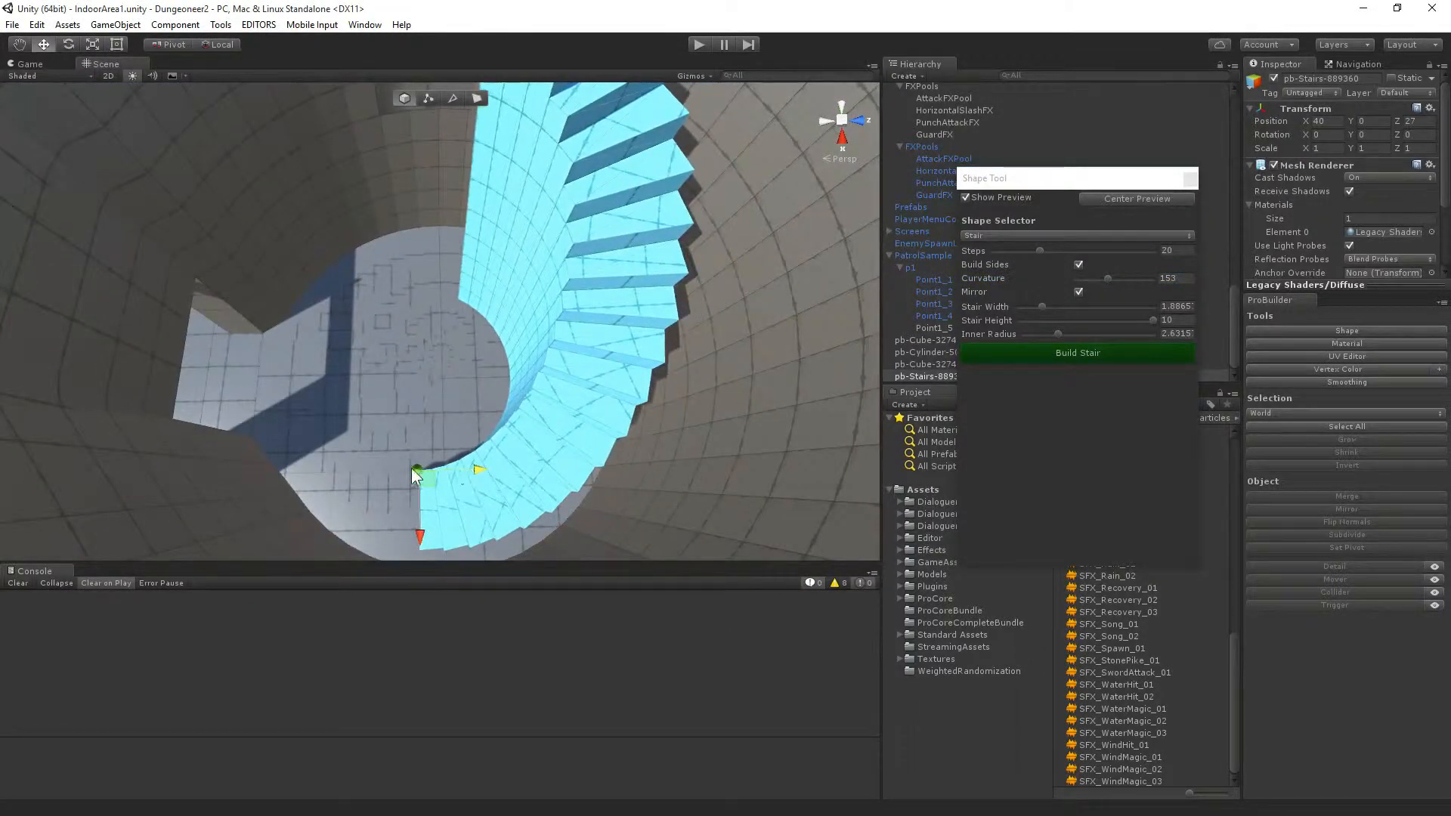
left_click_drag(408, 527, 294, 375, "alt")
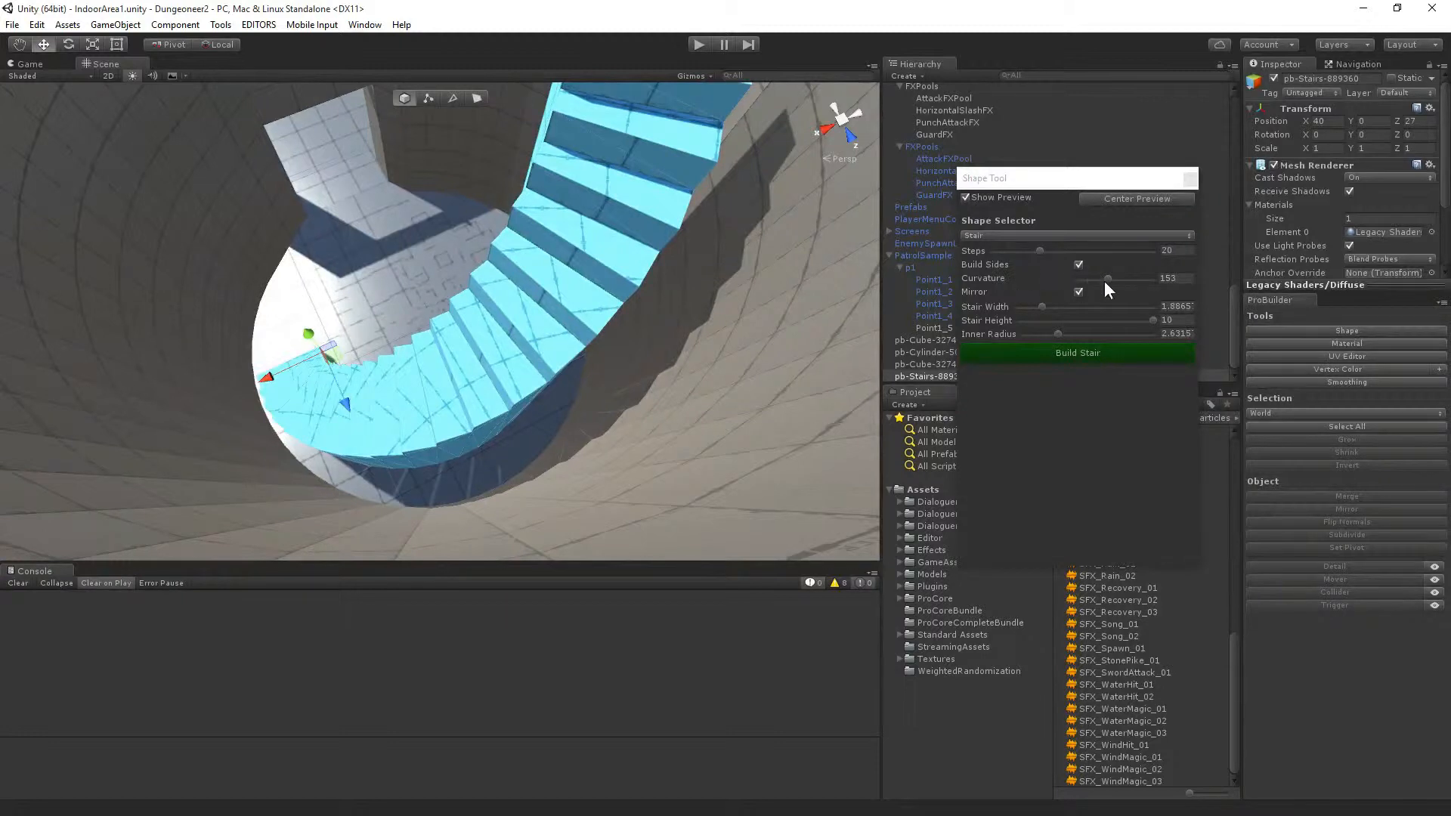
Set the stair's width to about 2.60, inner radius to about 1.93 and curvature to 174, and move it to Z 27.
left_click_drag(1104, 281, 1037, 333)
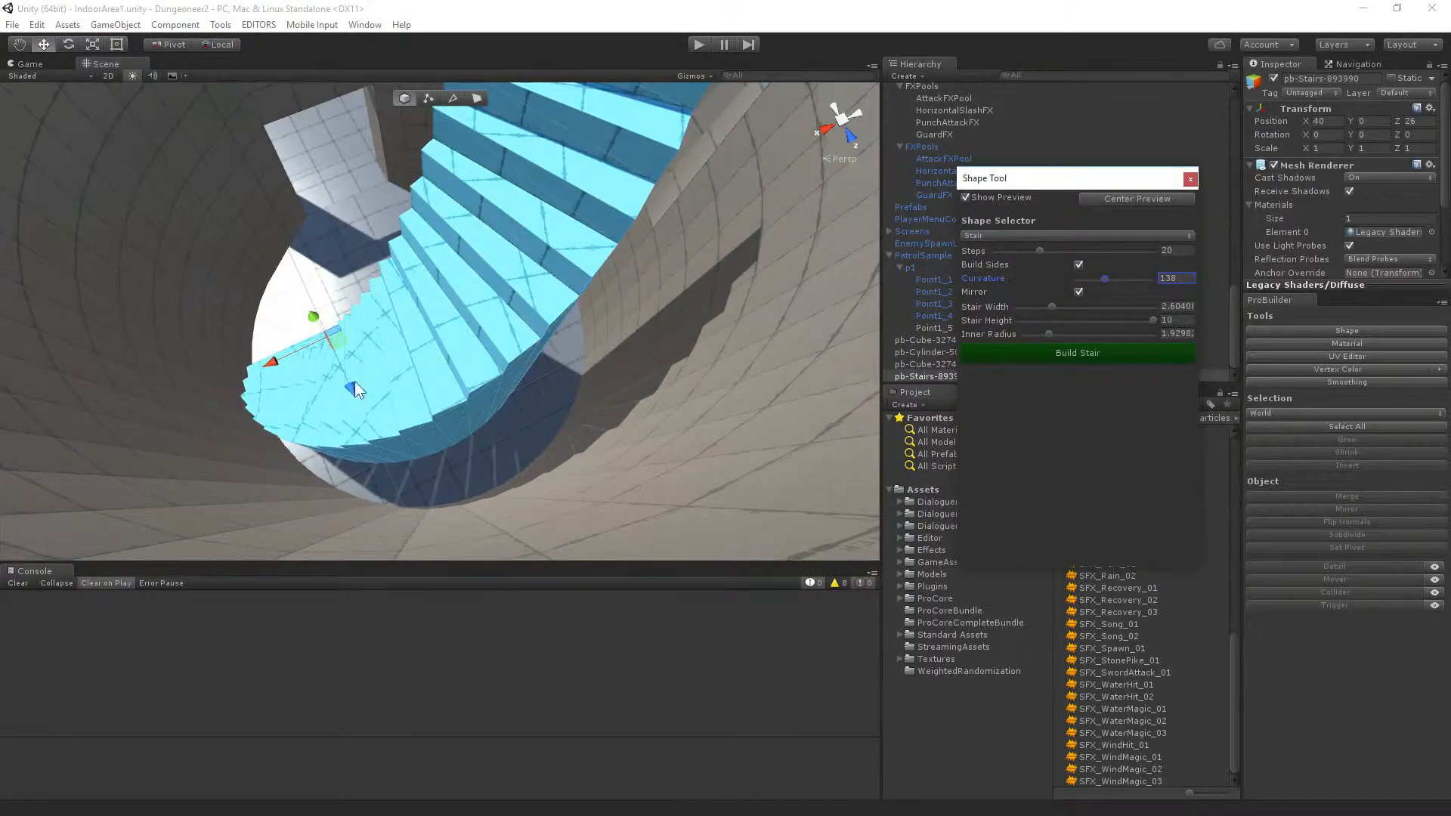
left_click_drag(366, 379, 442, 448)
left_click_drag(1095, 279, 1113, 283)
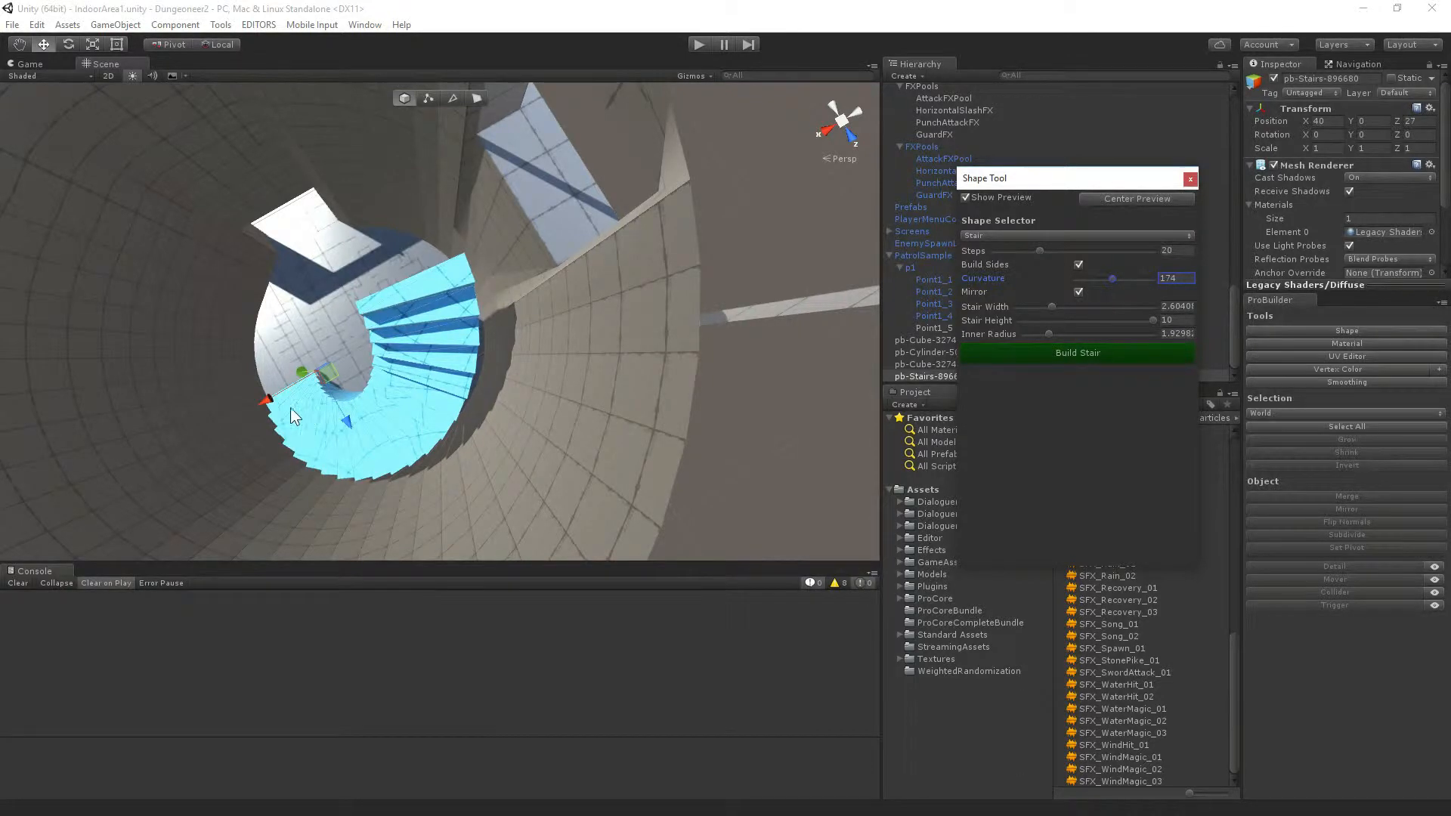
Try a stair height of 50, and reduce it to 15.
left_click_drag(266, 405, 859, 106, "alt")
left_click_drag(416, 402, 480, 415, "alt")
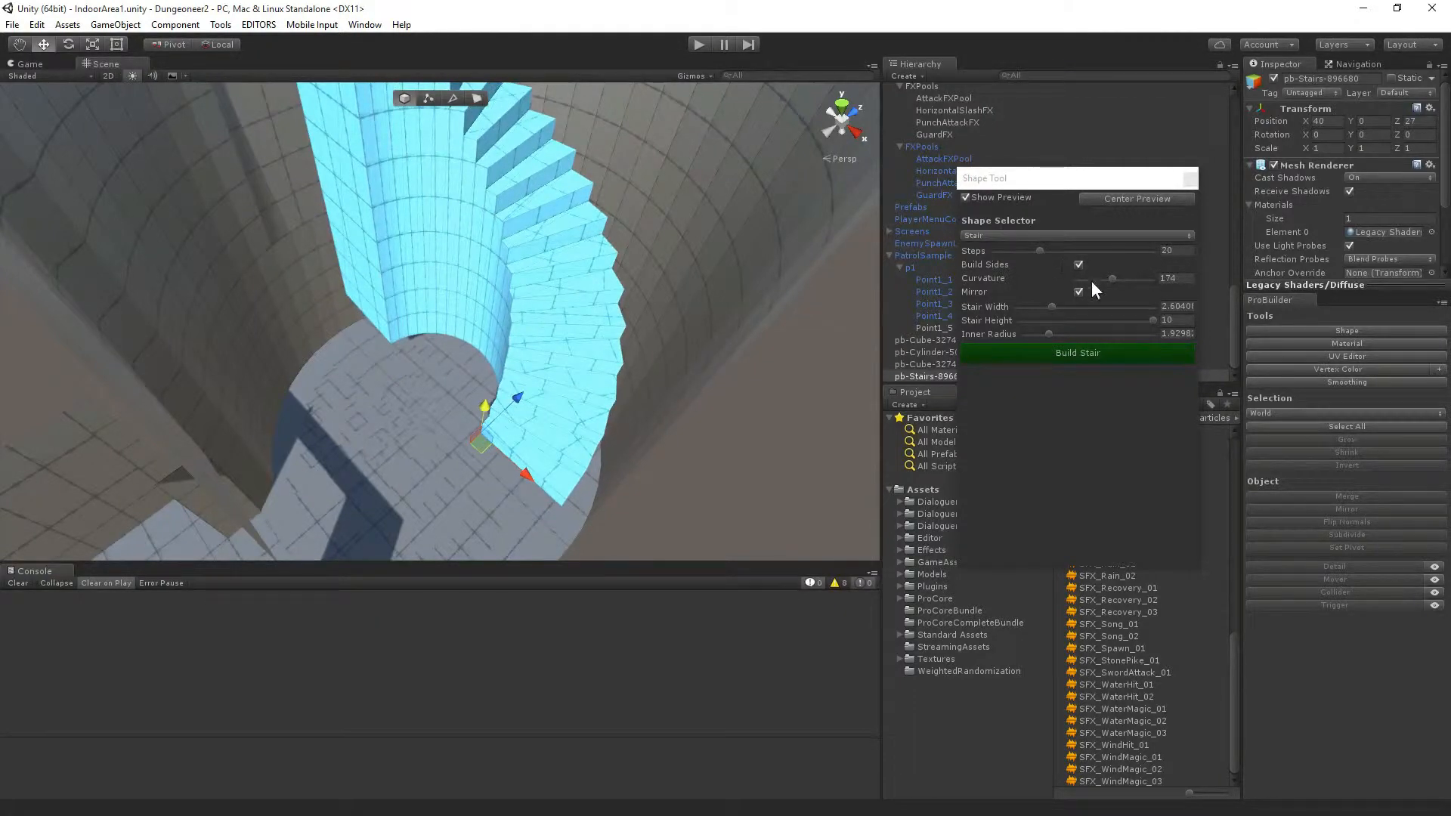
left_click(1175, 320)
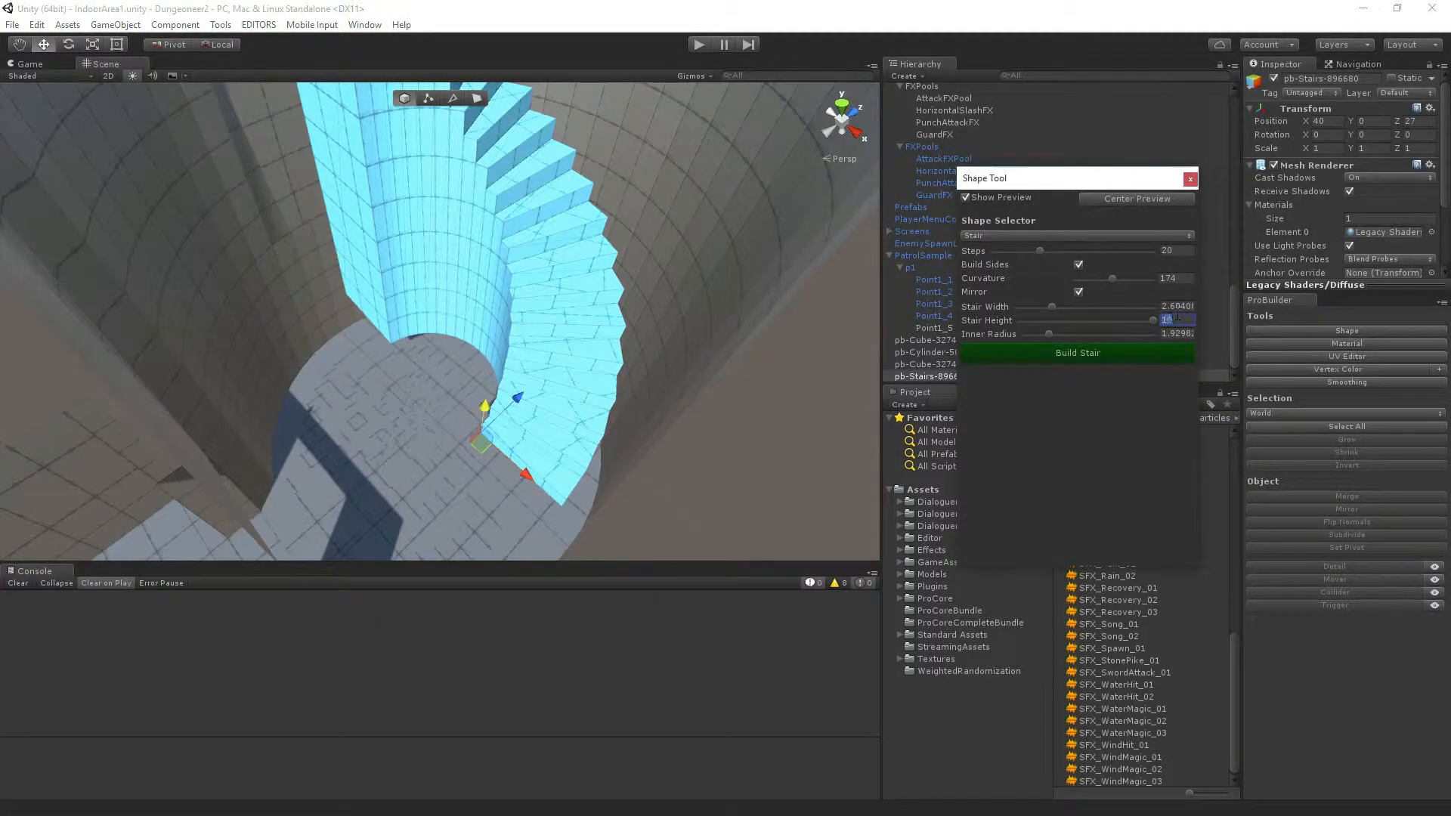
type("50")
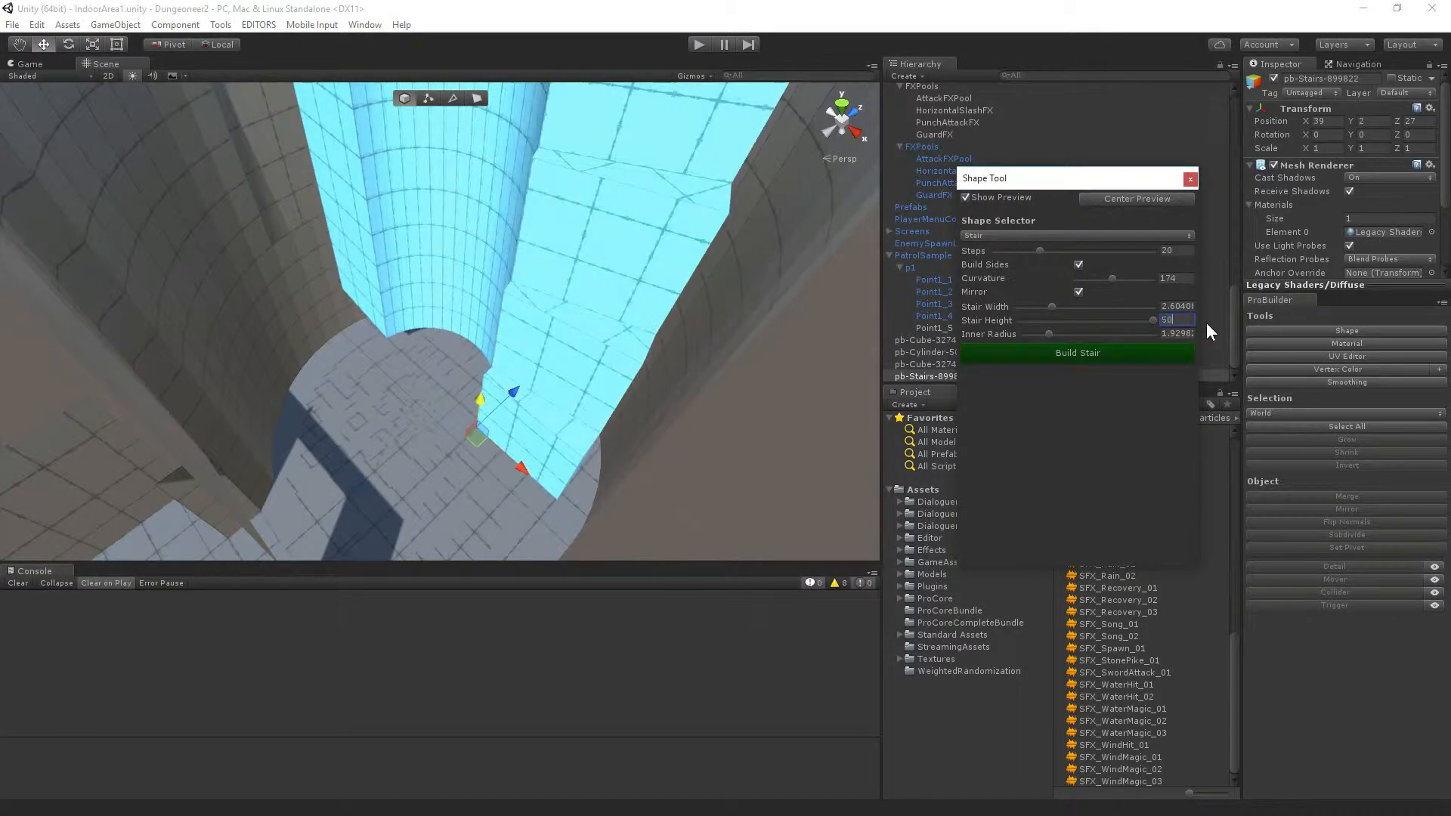
left_click_drag(766, 306, 721, 145, "alt")
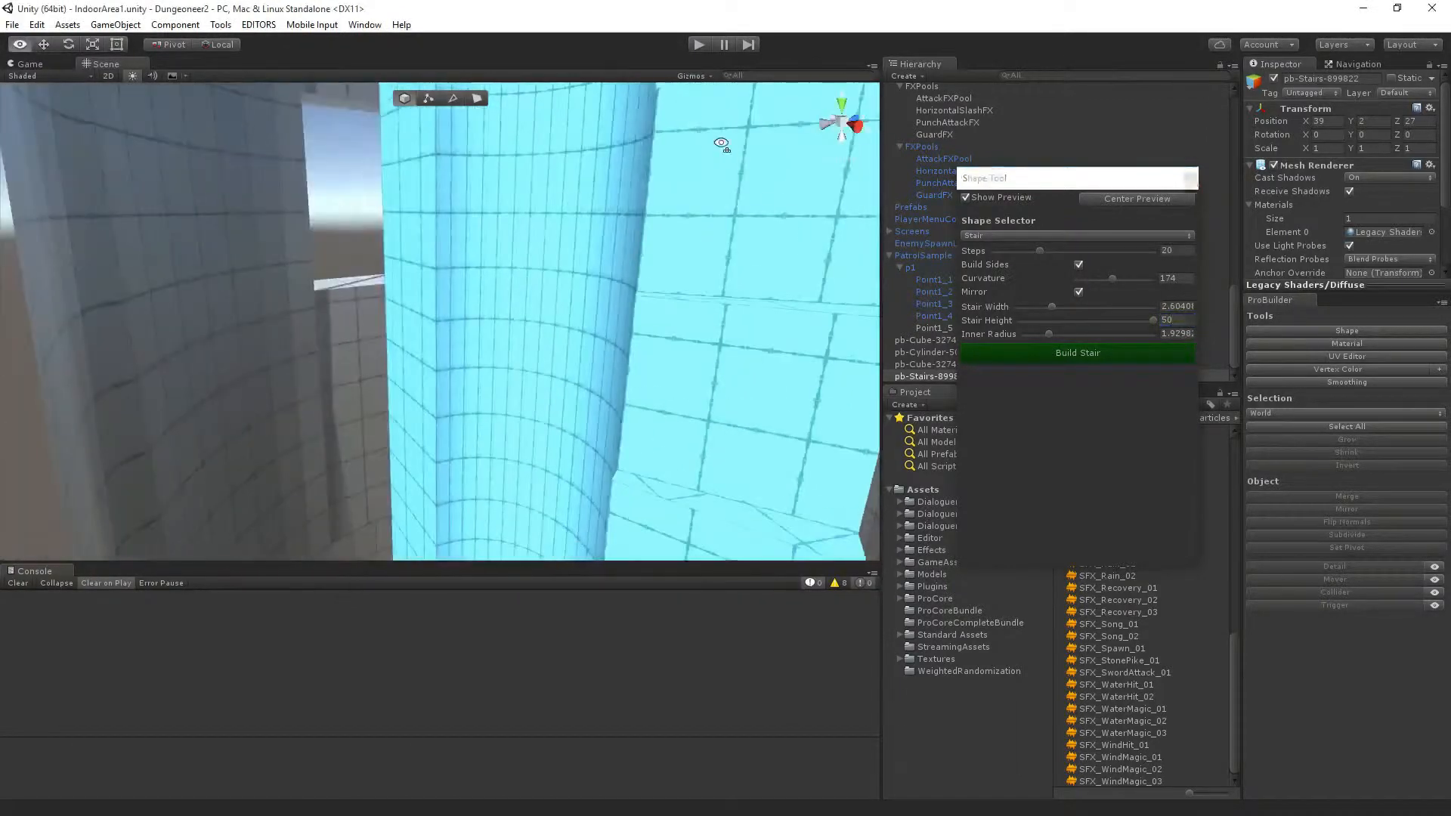
left_click(1178, 319)
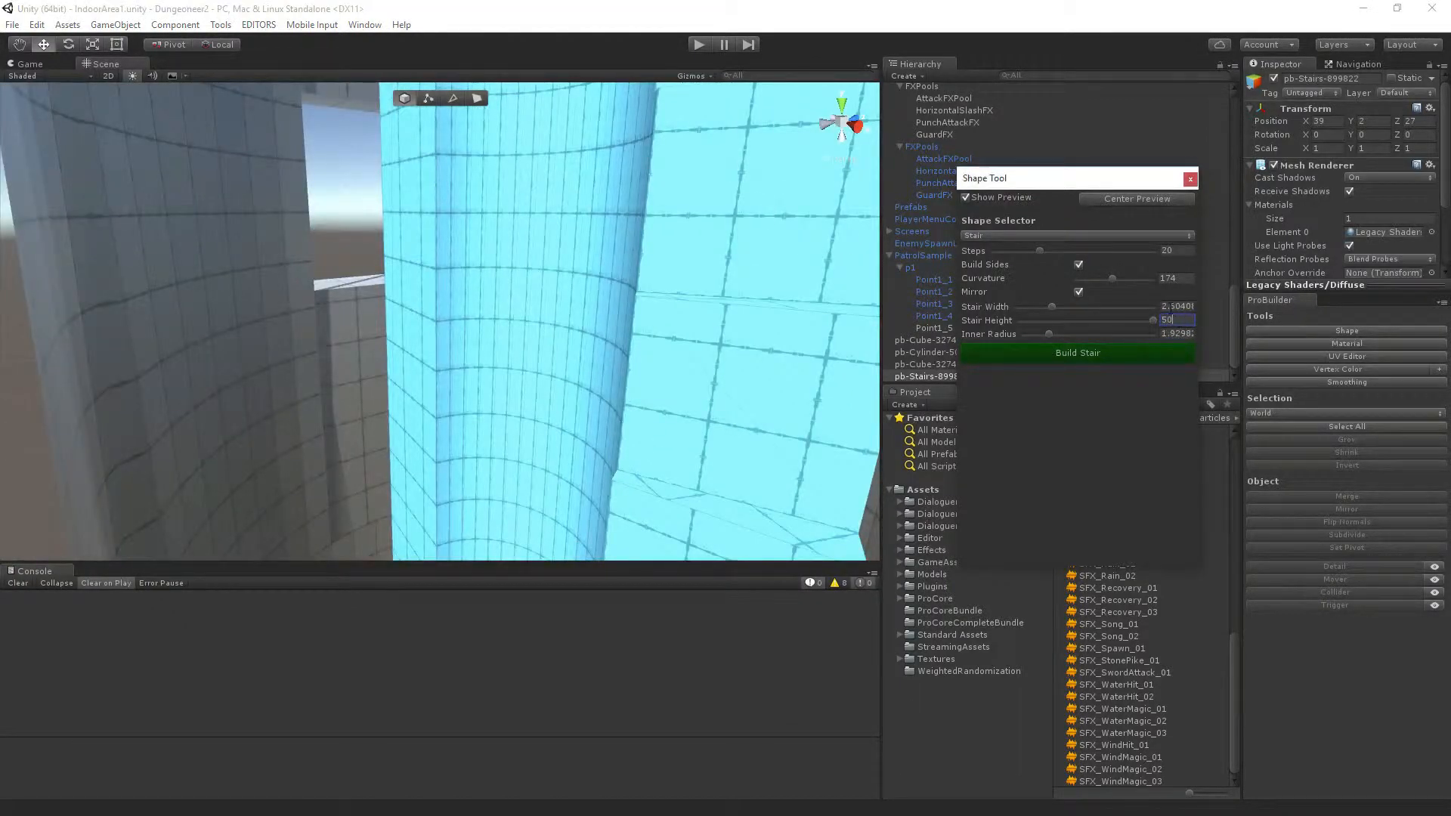
key("BackSpace")
key("BackSpace")
type("15")
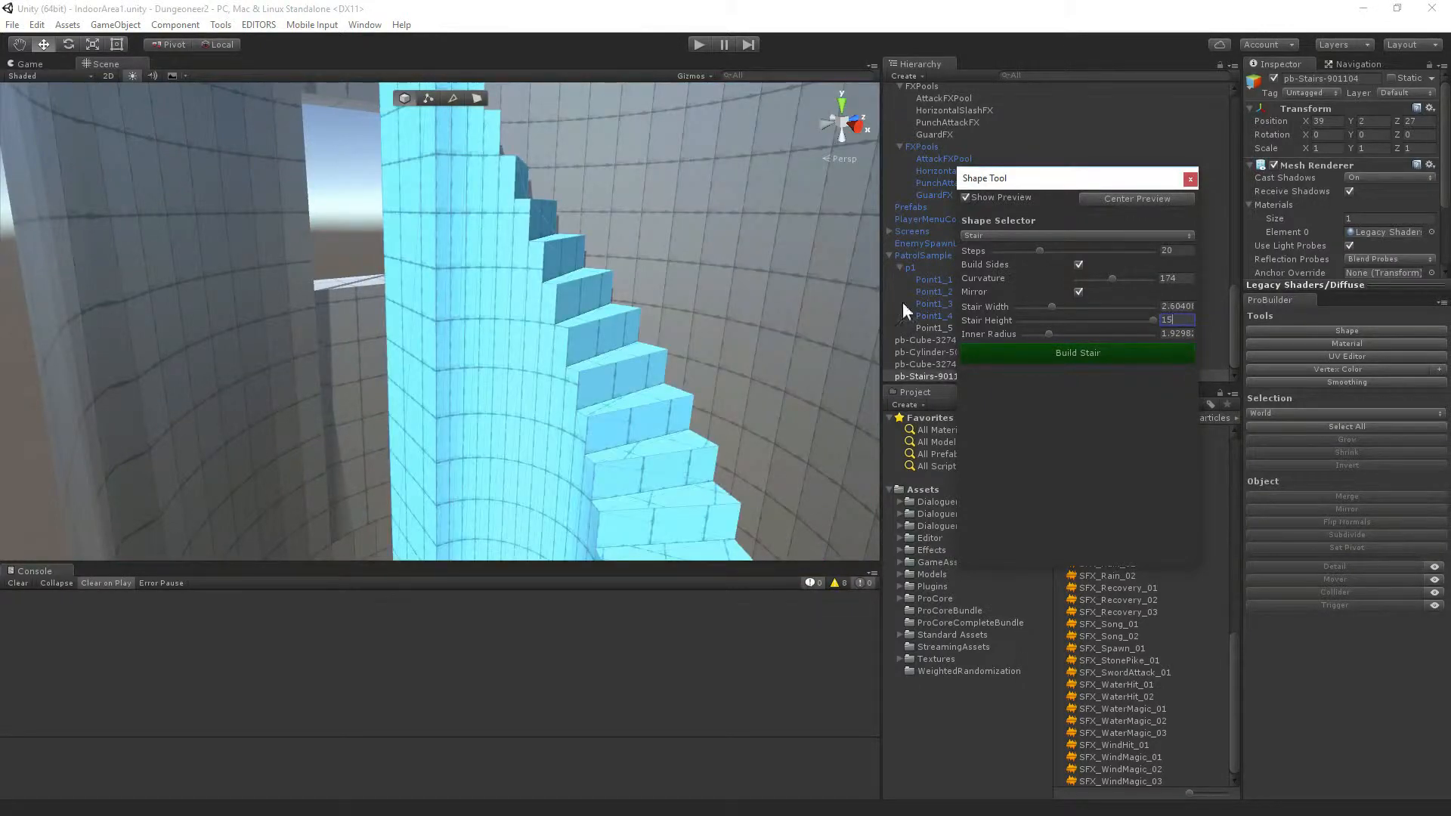
Set the stair's Y position to 0 and nudge the stair along the Z axis towards the cylinder's edge.
left_click_drag(408, 378, 620, 442, "alt")
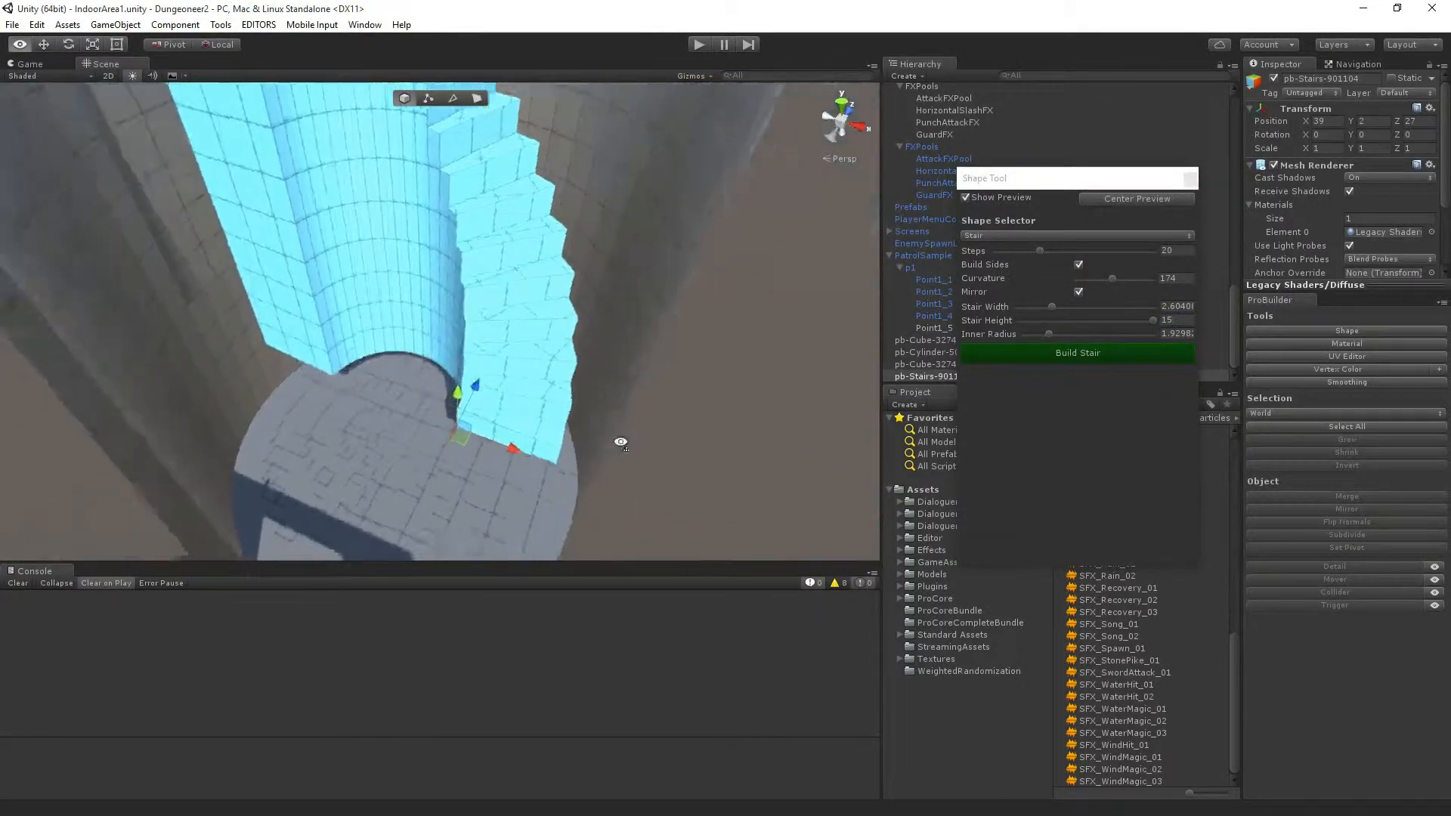
right_click_drag(620, 443, 685, 311)
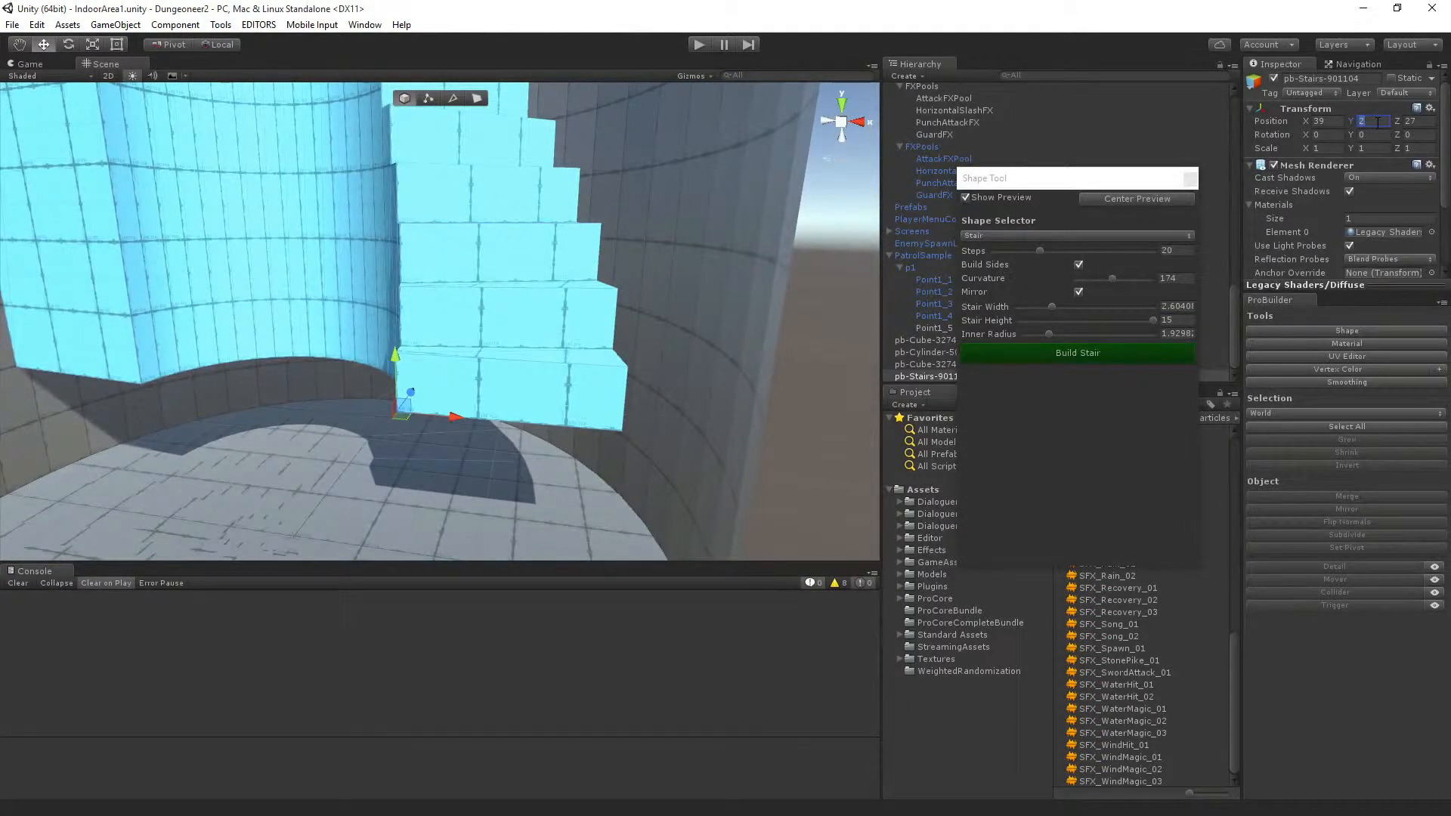
type("0")
right_click_drag(302, 393, 392, 312)
left_click_drag(381, 312, 442, 315)
right_click_drag(455, 232, 190, 299)
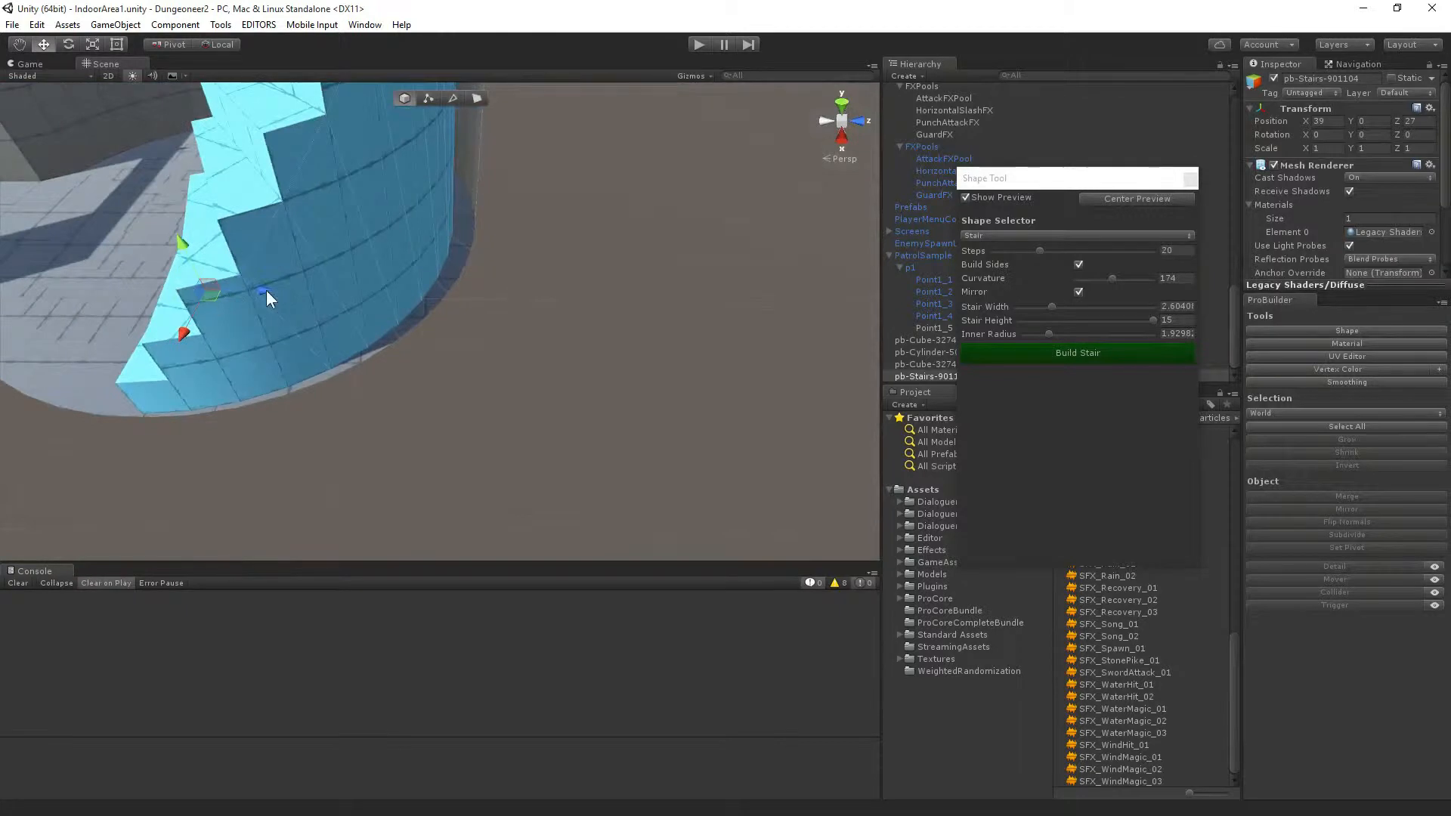
left_click_drag(266, 291, 278, 280)
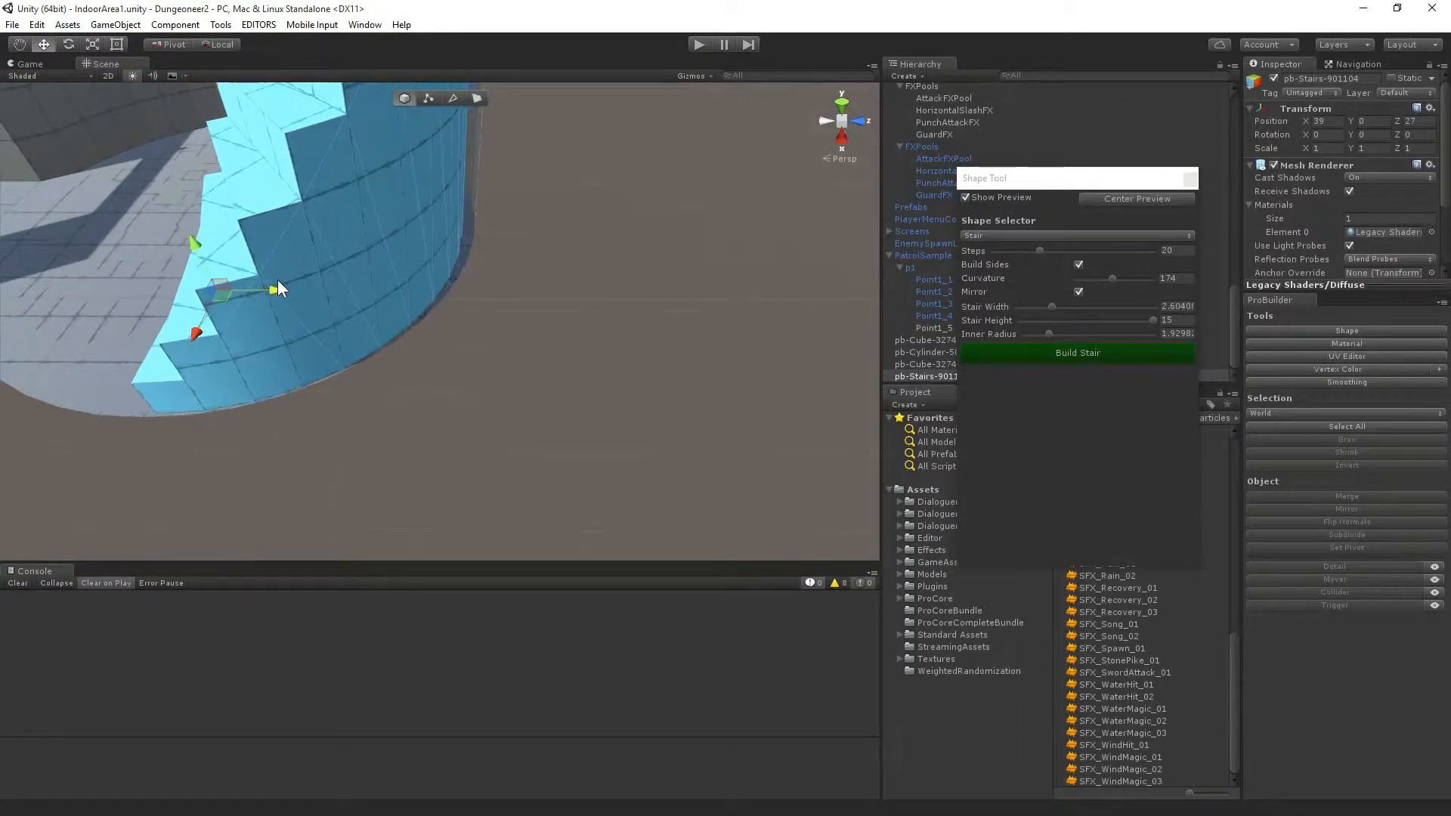
right_click_drag(279, 290, 151, 249)
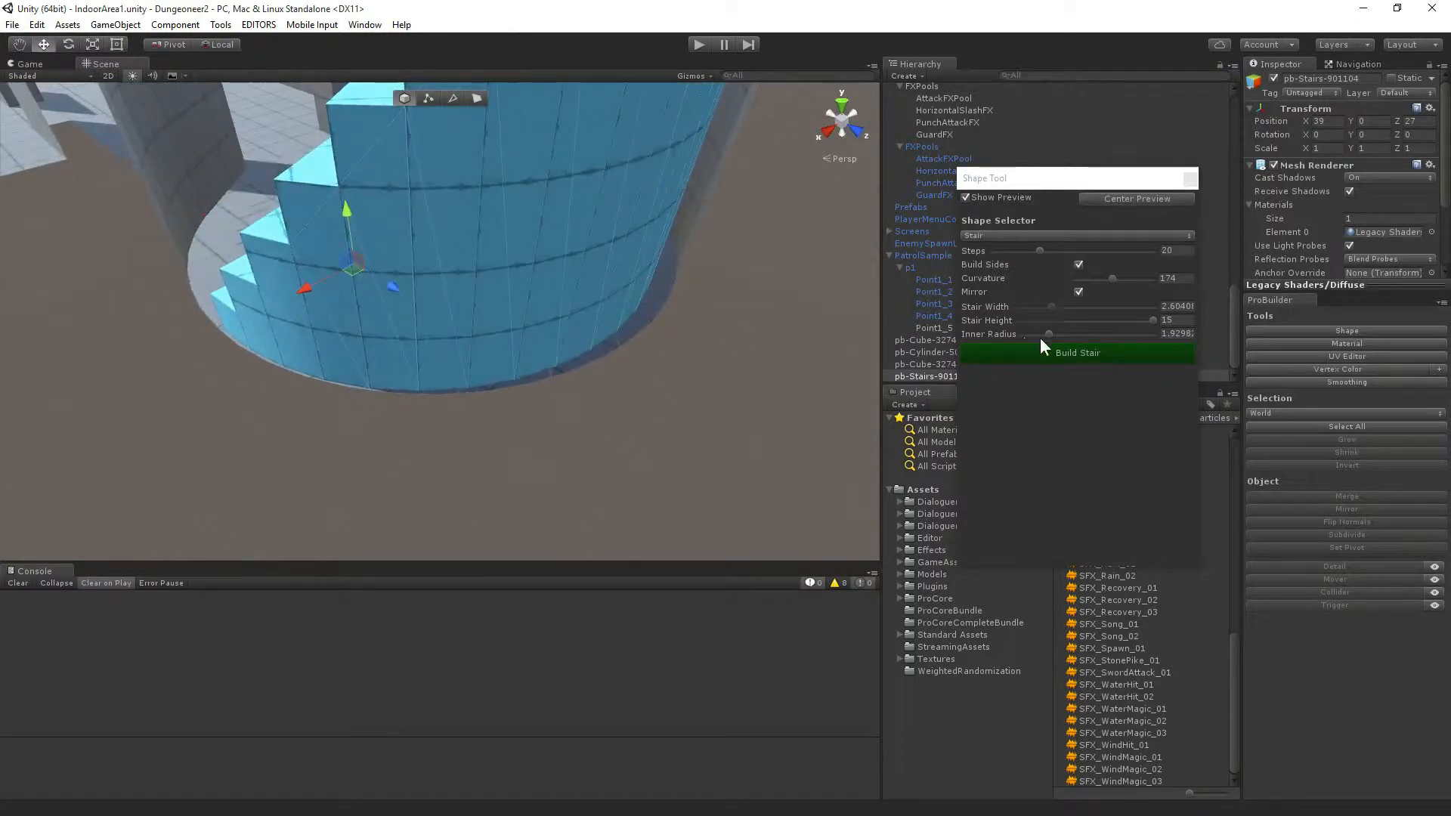
Increase the stair's inner radius to about 2.40 and move the stair to X 40.
mouse_move(1041, 333)
left_mouse_down()
mouse_move(1055, 324)
mouse_move(1055, 338)
left_mouse_up()
left_click_drag(733, 344, 869, 340, "alt")
key("f")
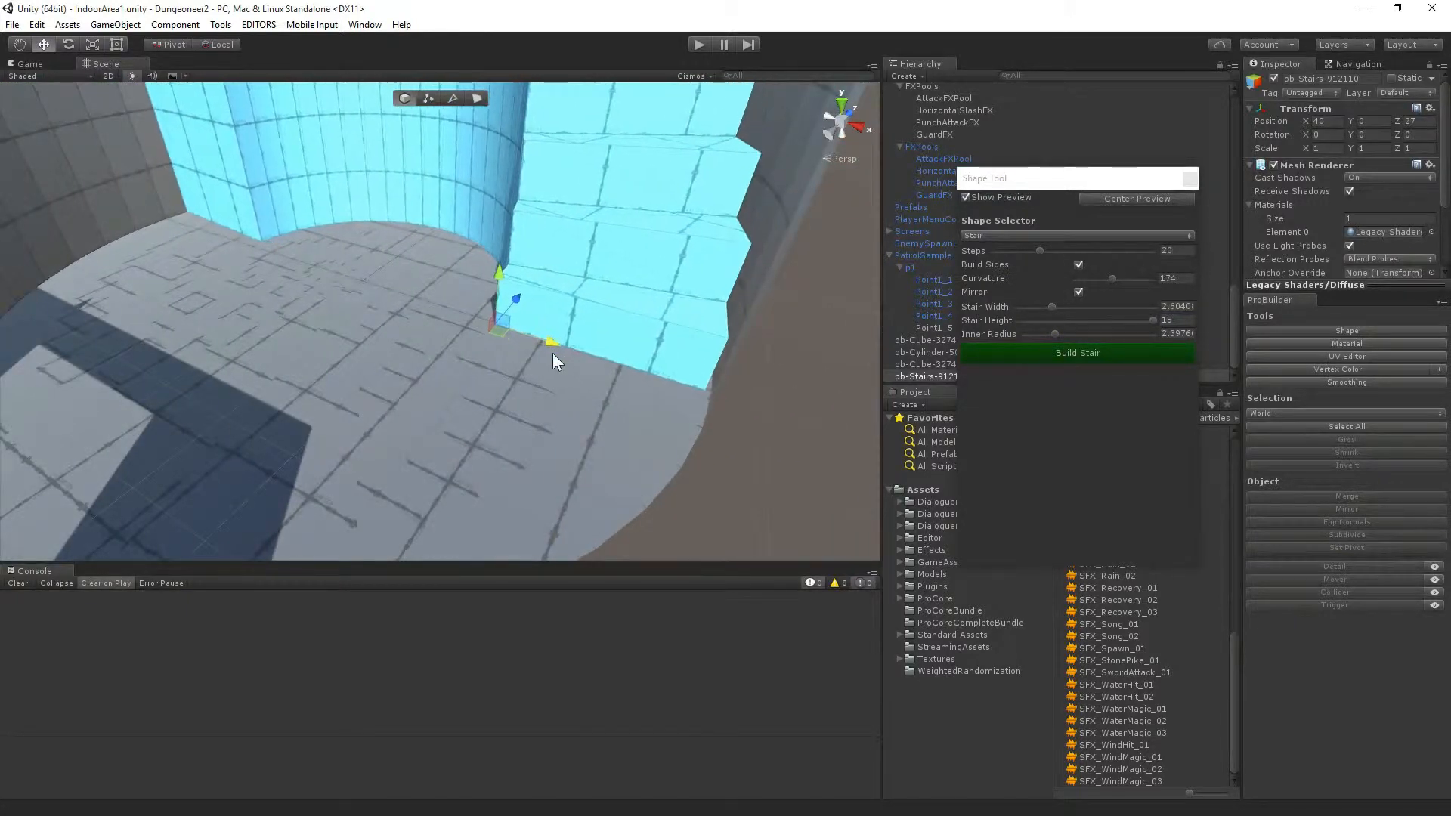
left_click_drag(555, 352, 706, 300, "alt")
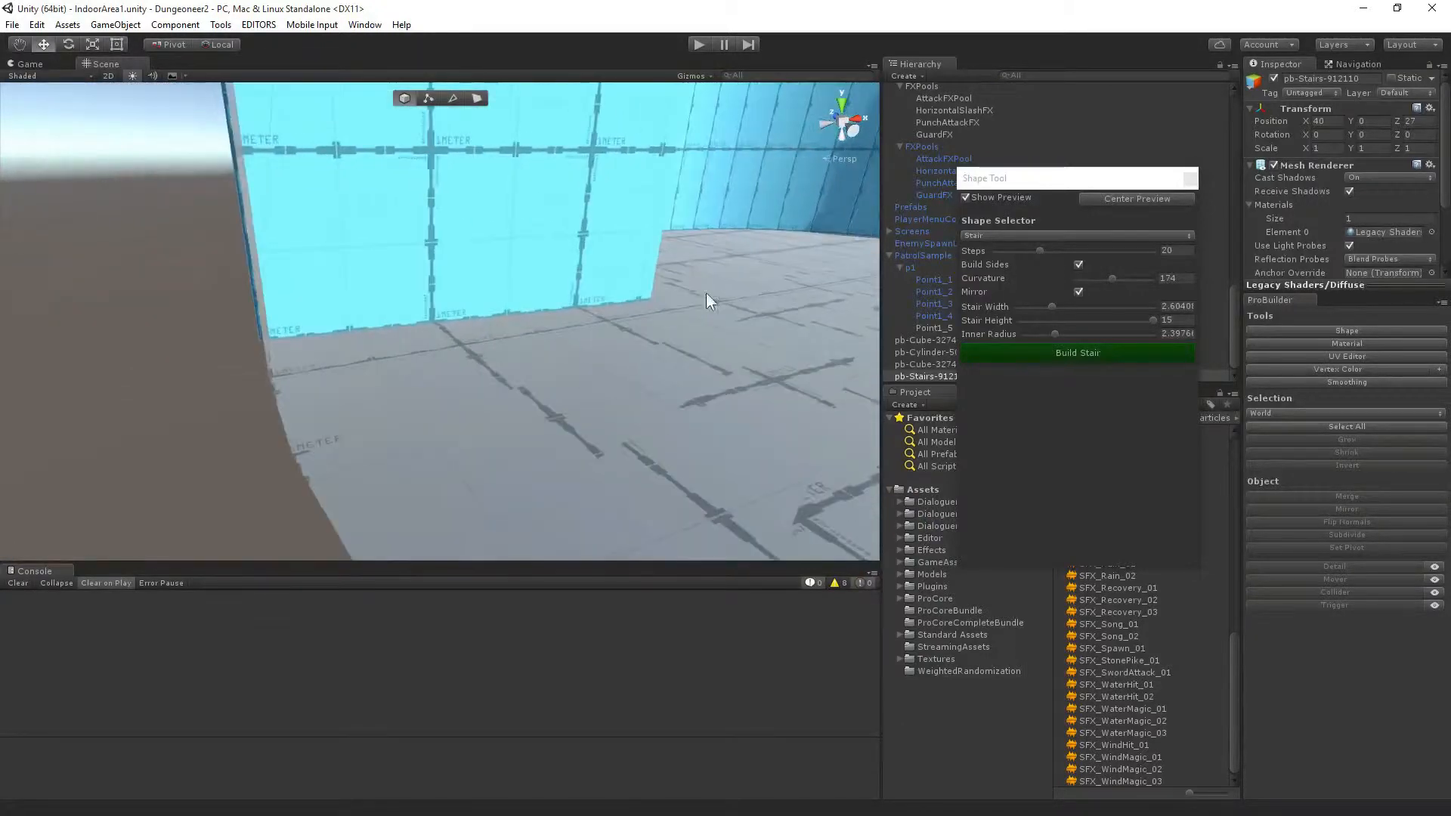
Set the stair's inner radius to 2.385 and fine-tune its position along the X axis against the round wall.
left_click(1182, 333)
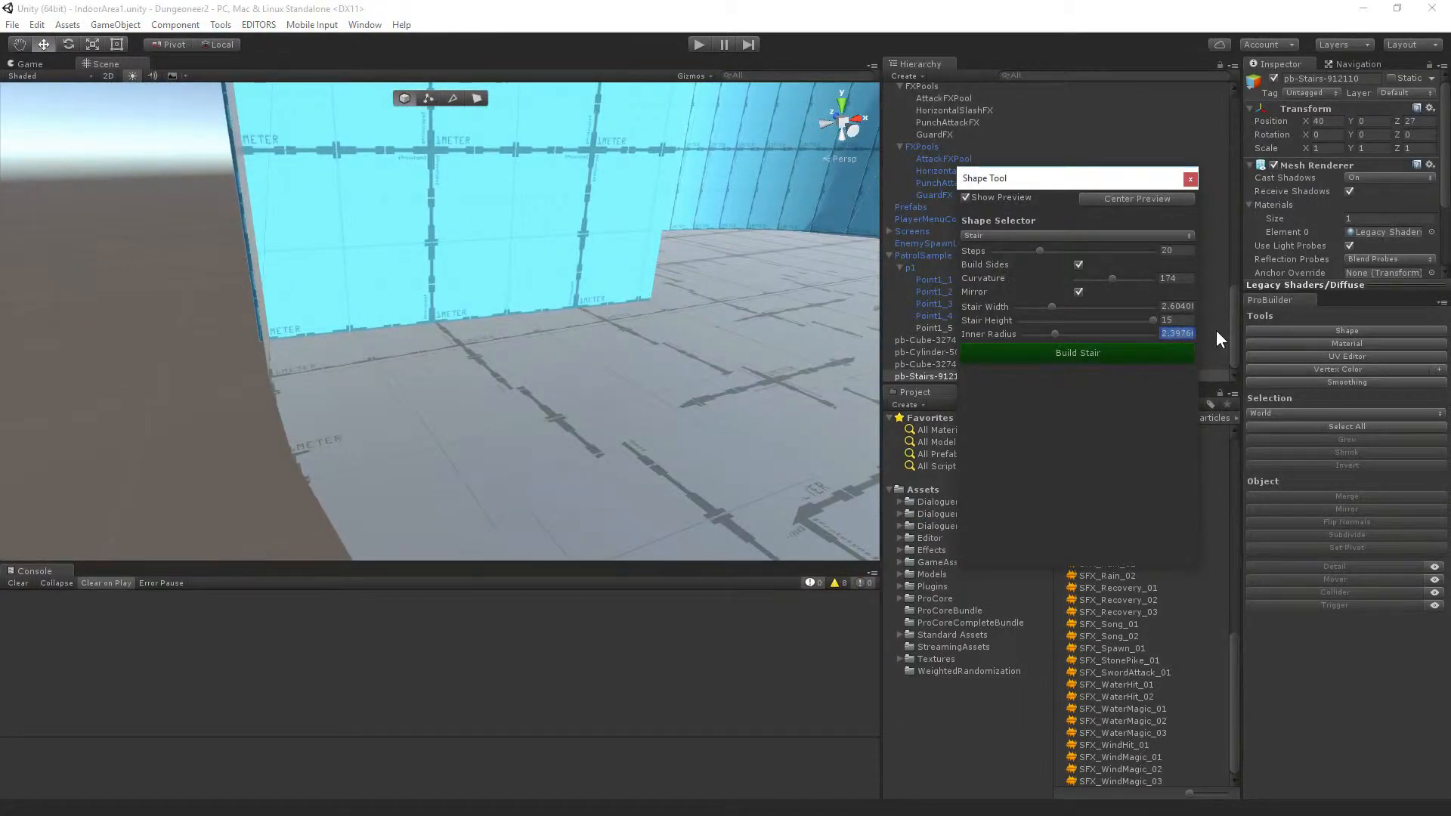
type("2.38")
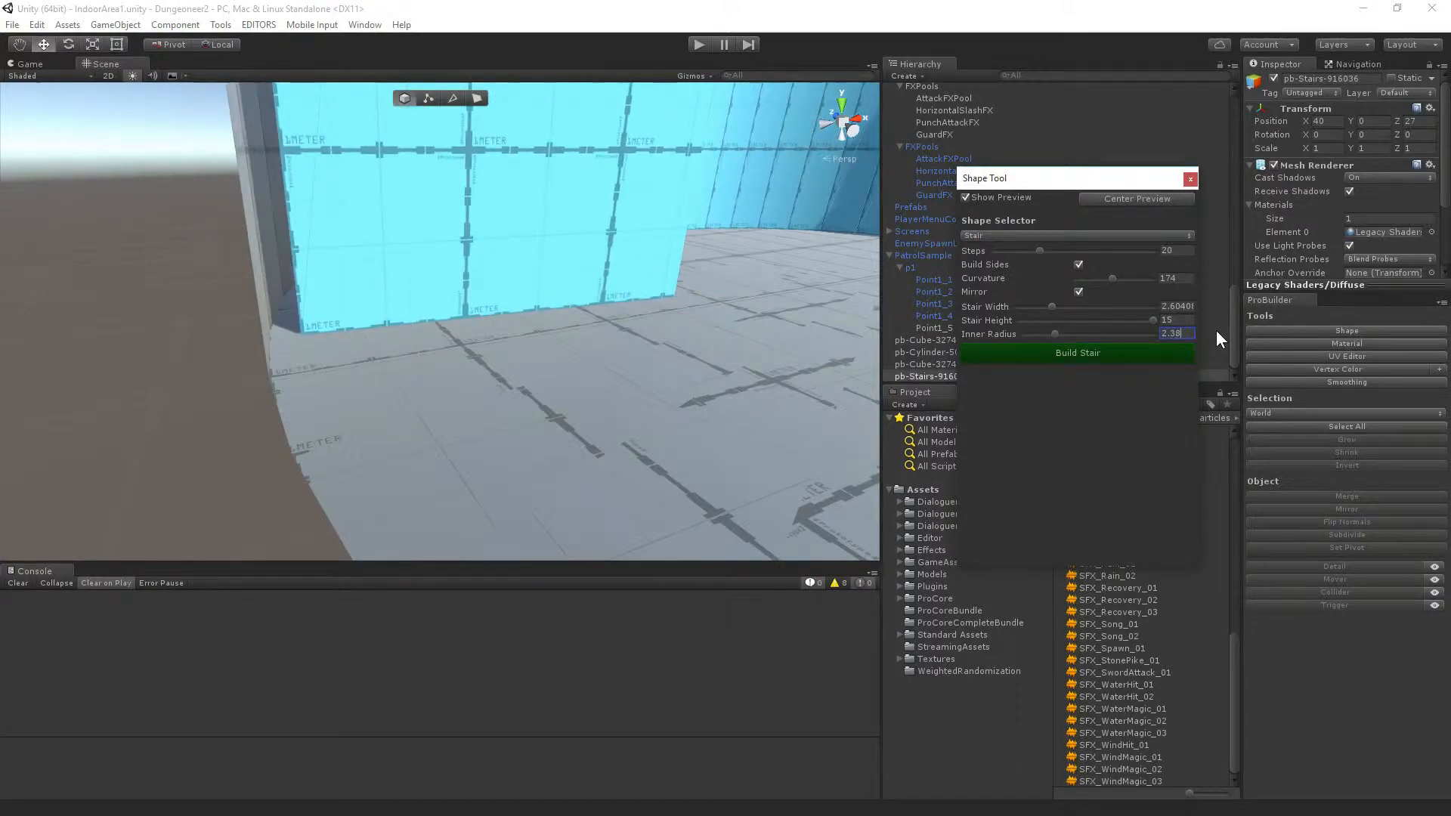
key("BackSpace")
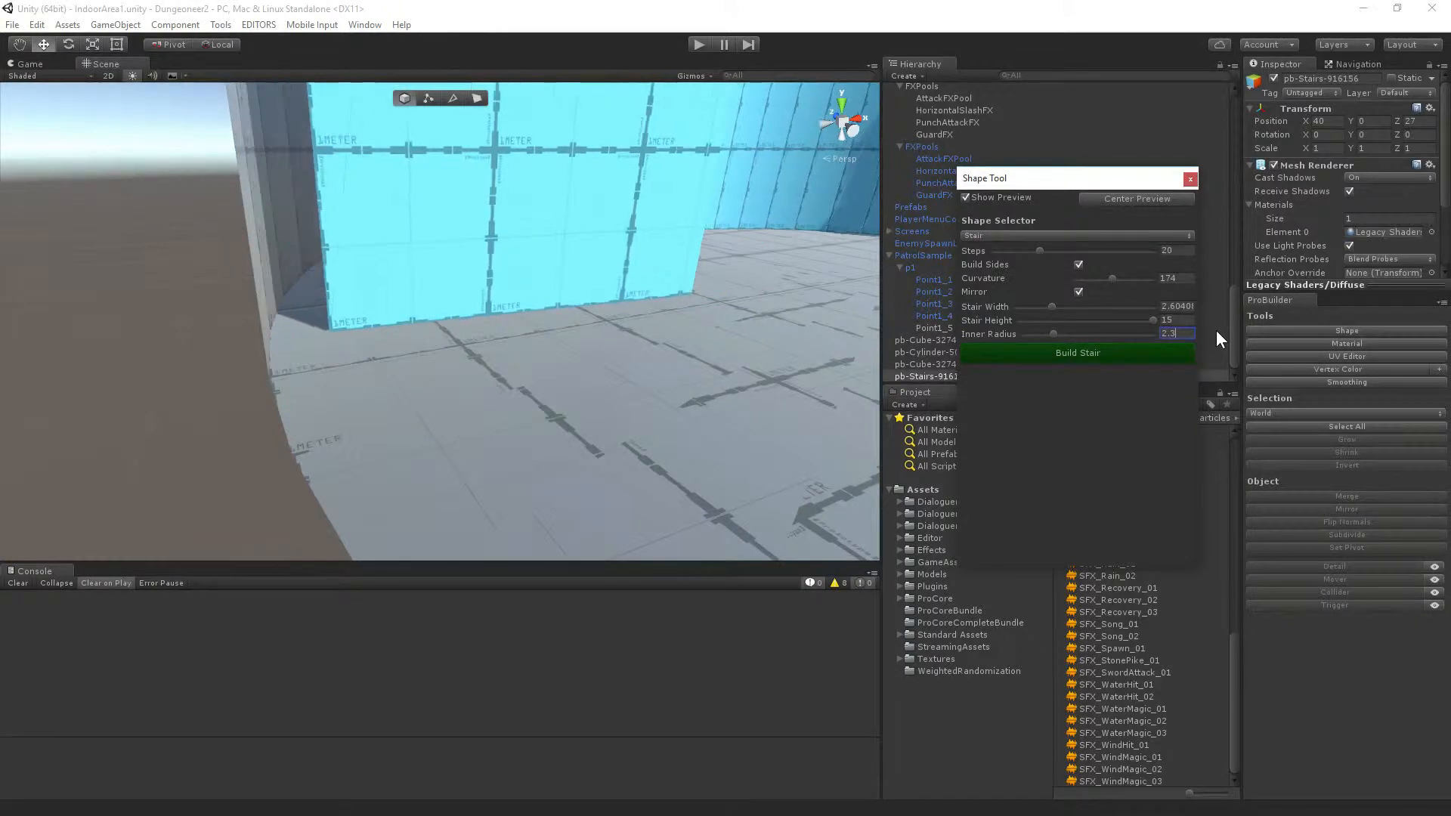
type("85")
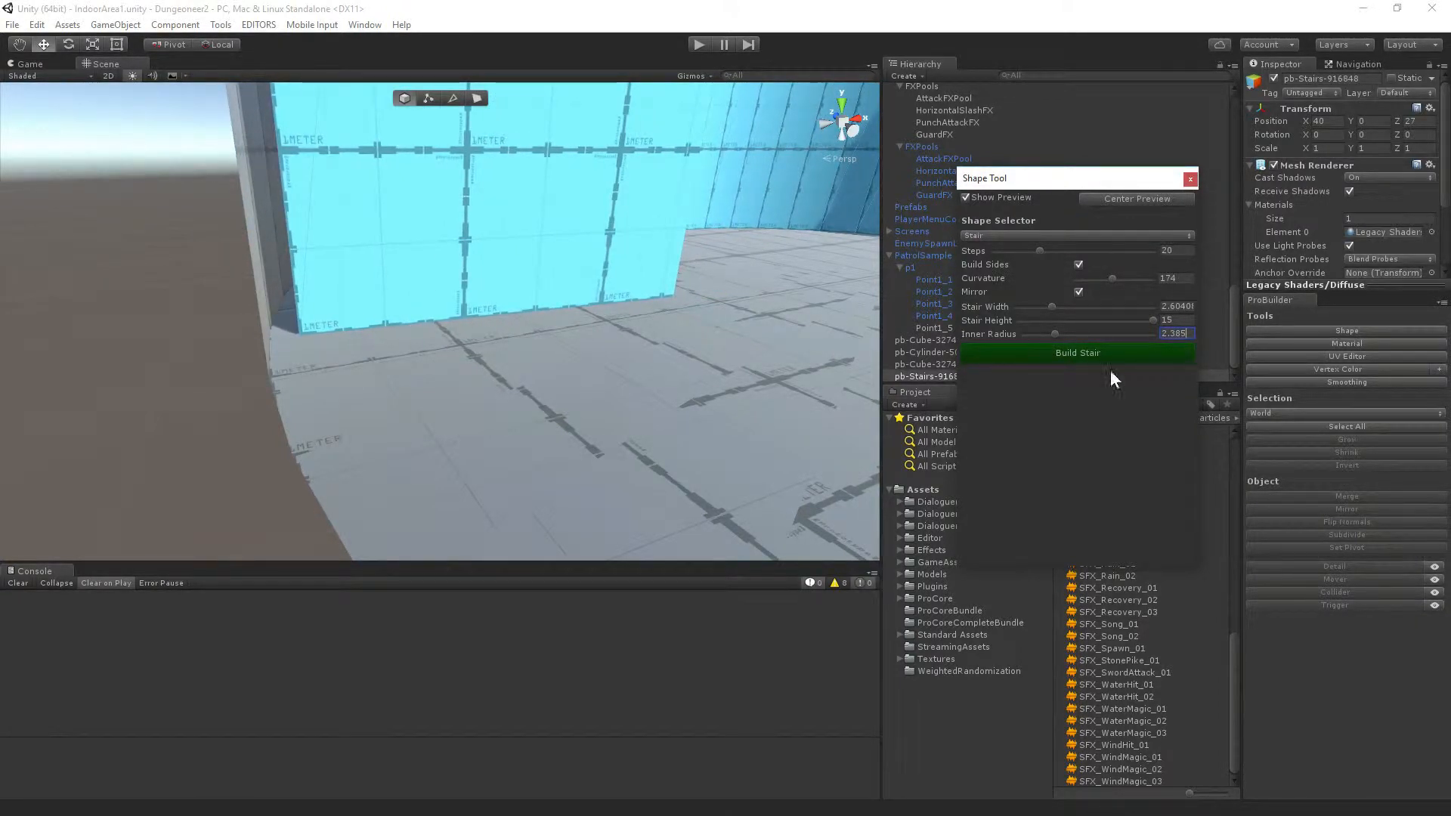
right_click_drag(529, 340, 463, 358)
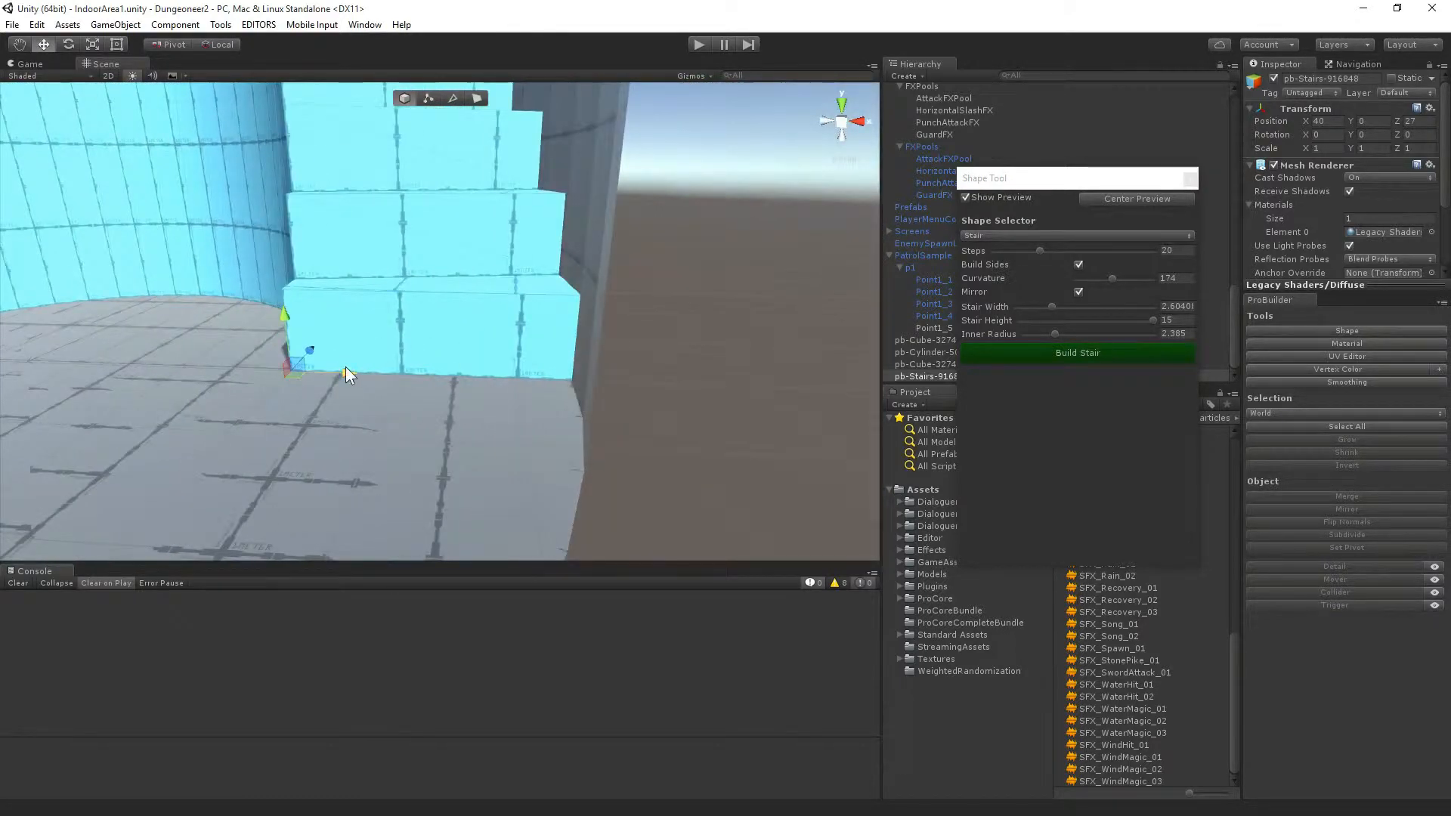
mouse_move(346, 369)
left_mouse_down()
mouse_move(324, 378)
mouse_move(336, 392)
left_mouse_up()
Set the stair's height to 11 so its top sits just below the upper wall opening.
right_click_drag(336, 392, 45, 333)
right_click_drag(691, 310, 619, 417)
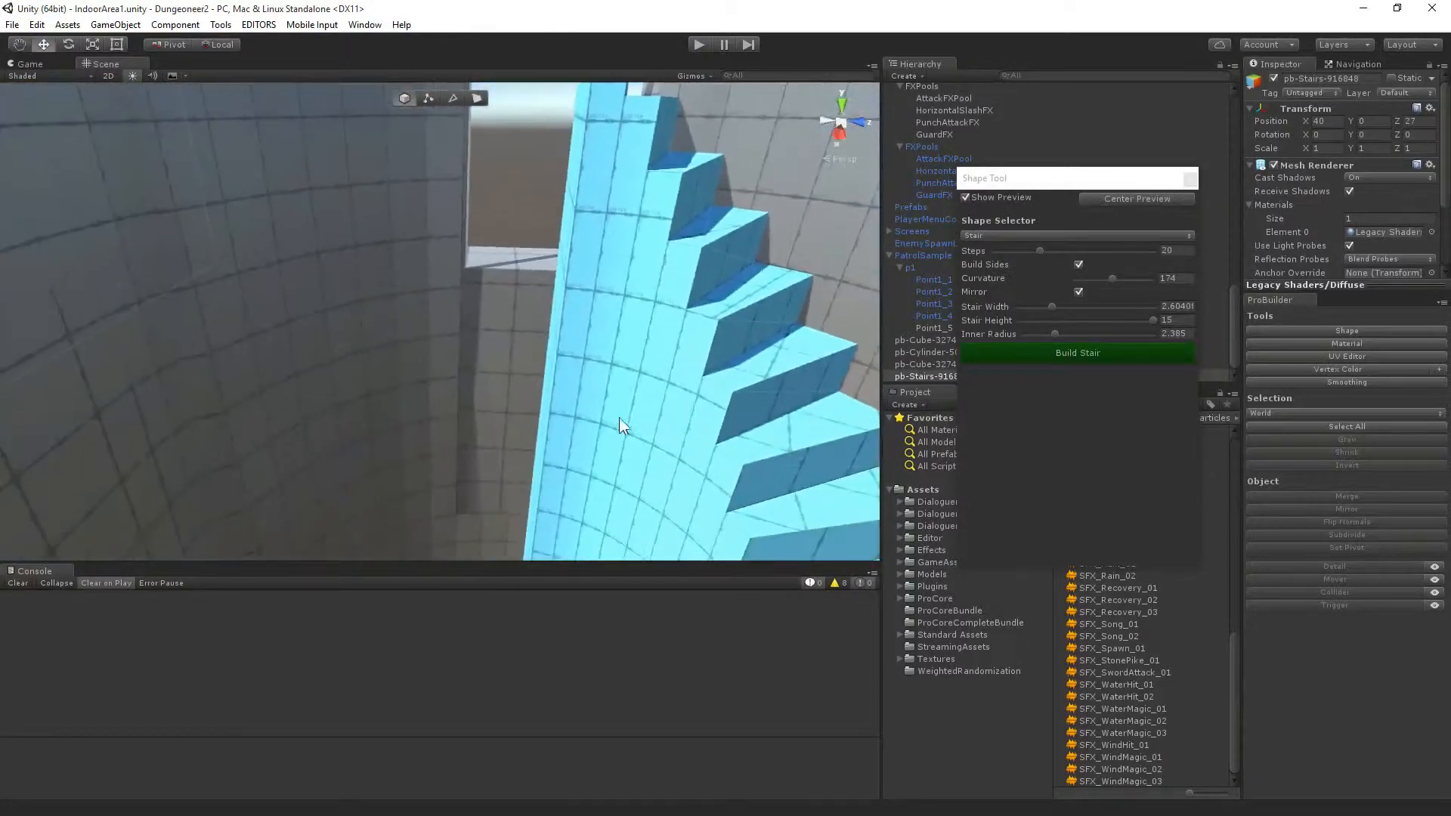
left_click(1186, 319)
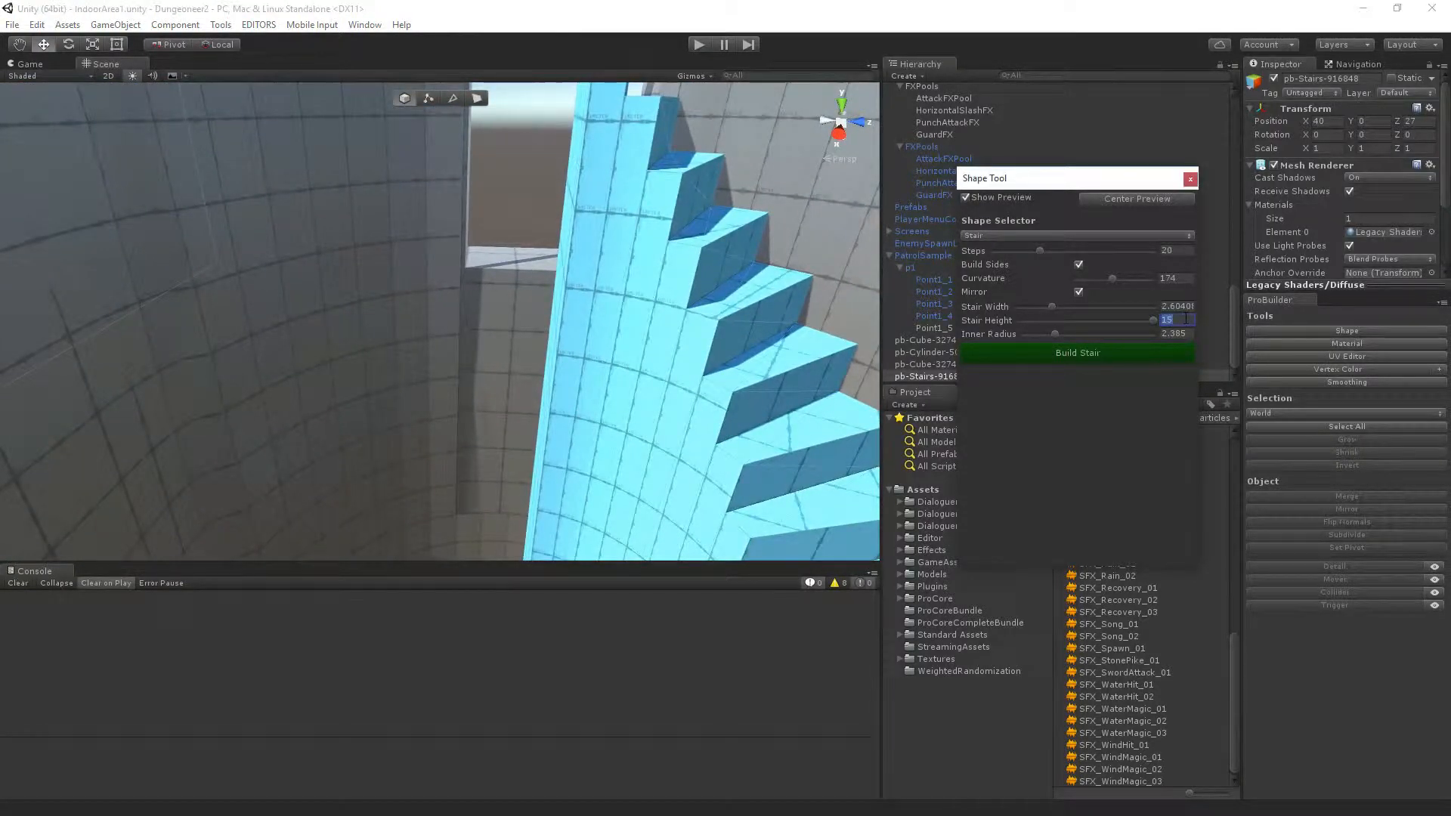
type("13")
key("BackSpace")
key("BackSpace")
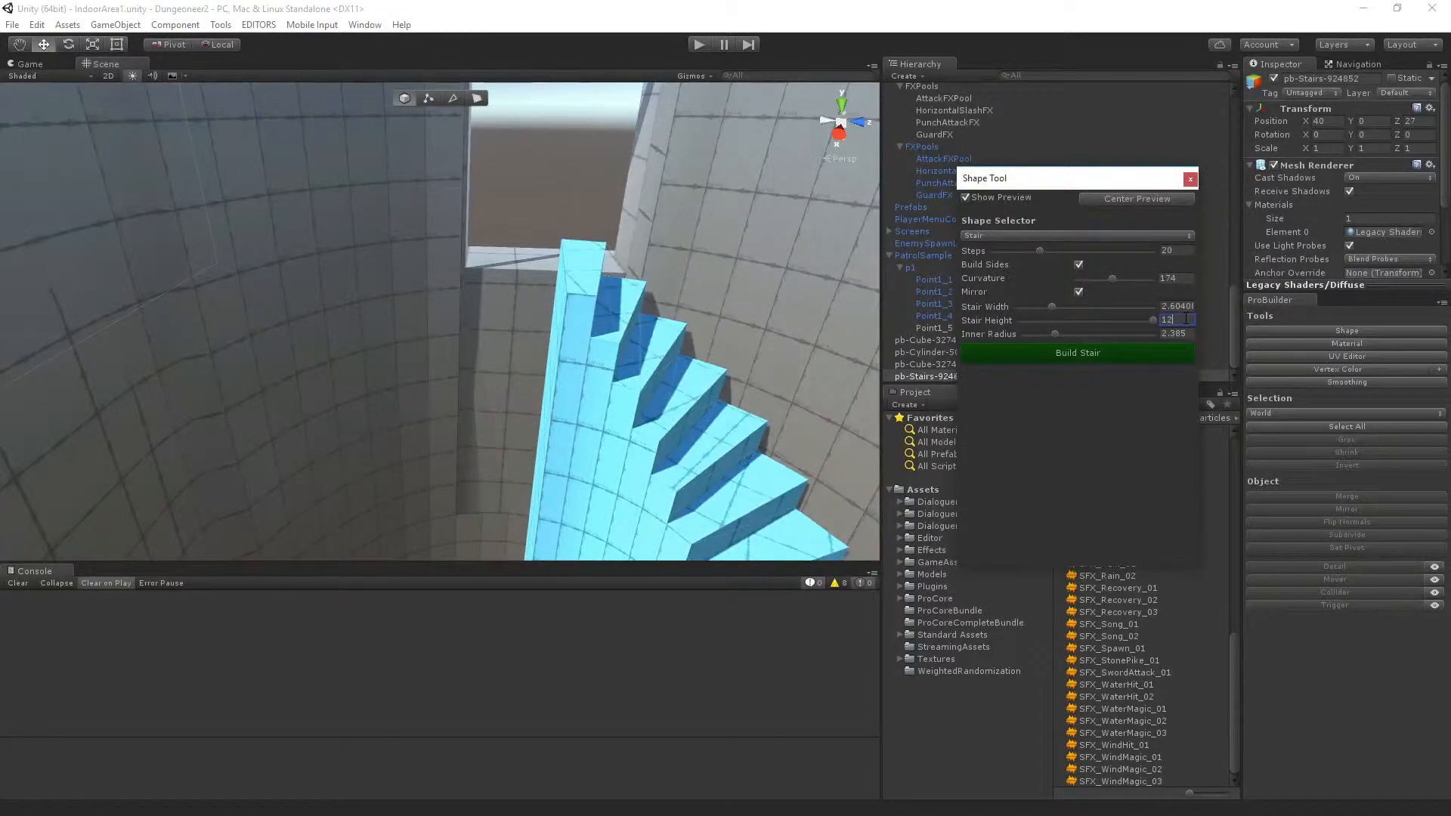
type("11")
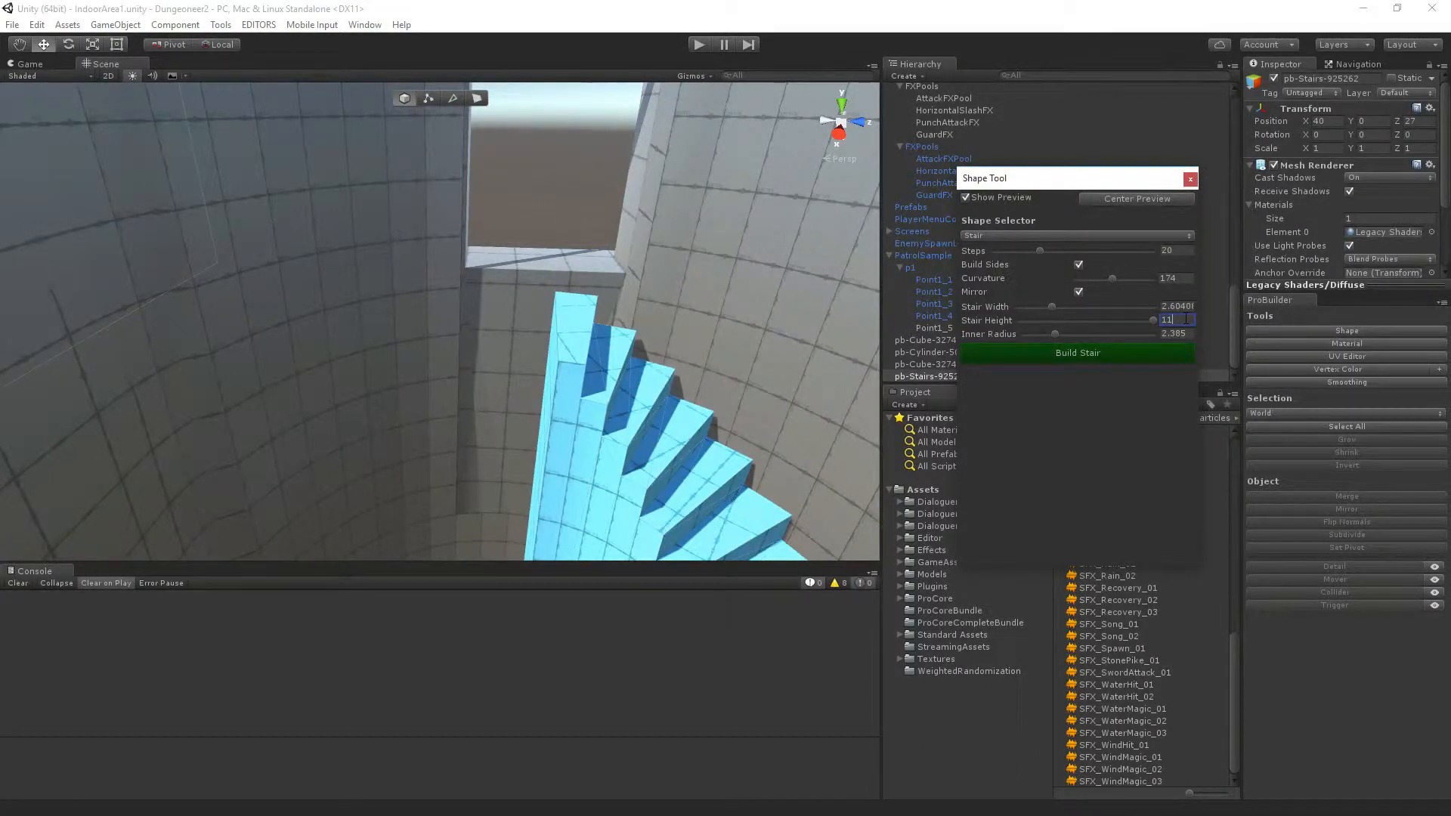
Increase the staircase to 40 steps.
left_click_drag(751, 387, 539, 459, "alt")
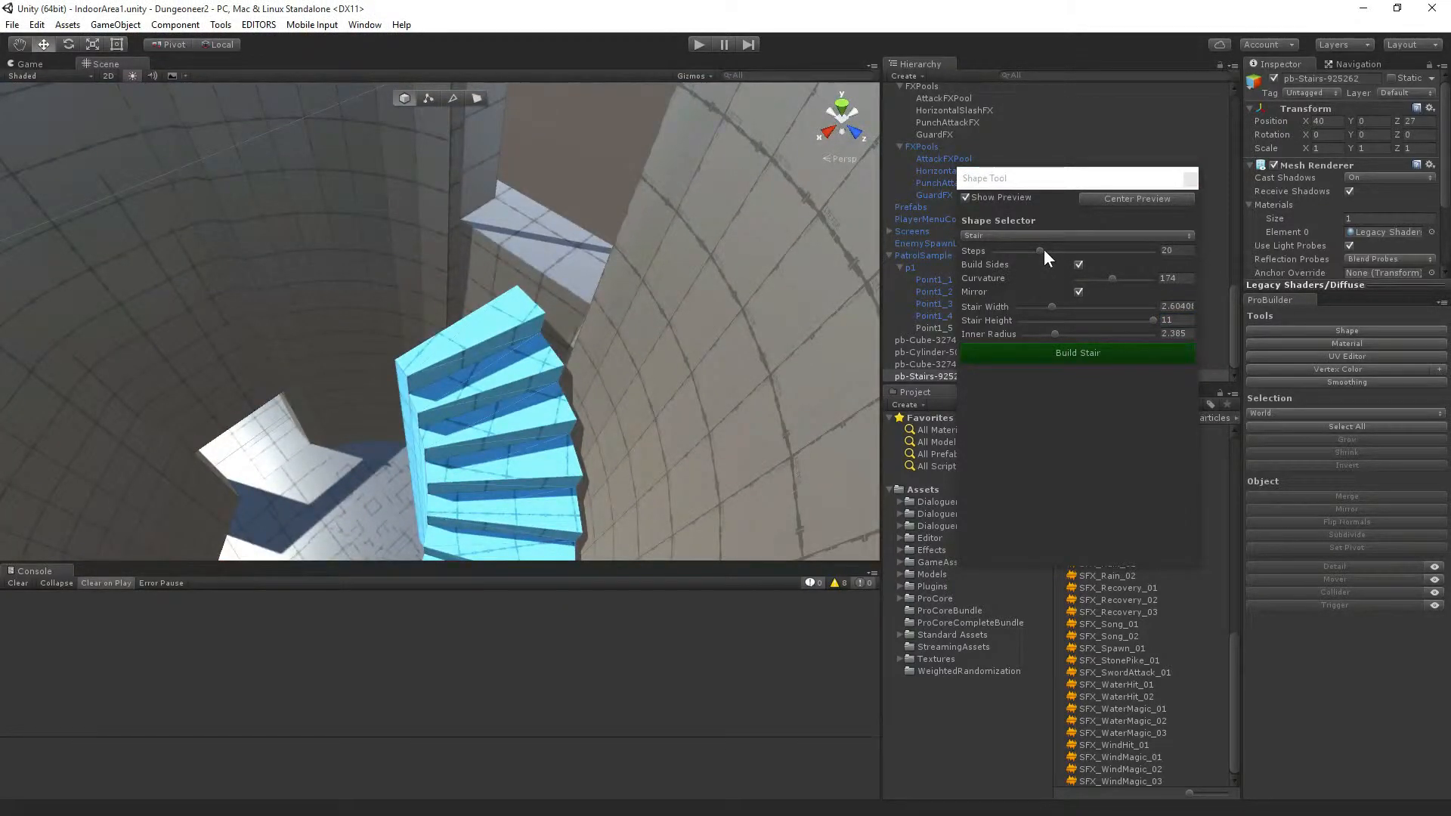
left_click_drag(1043, 251, 1085, 244)
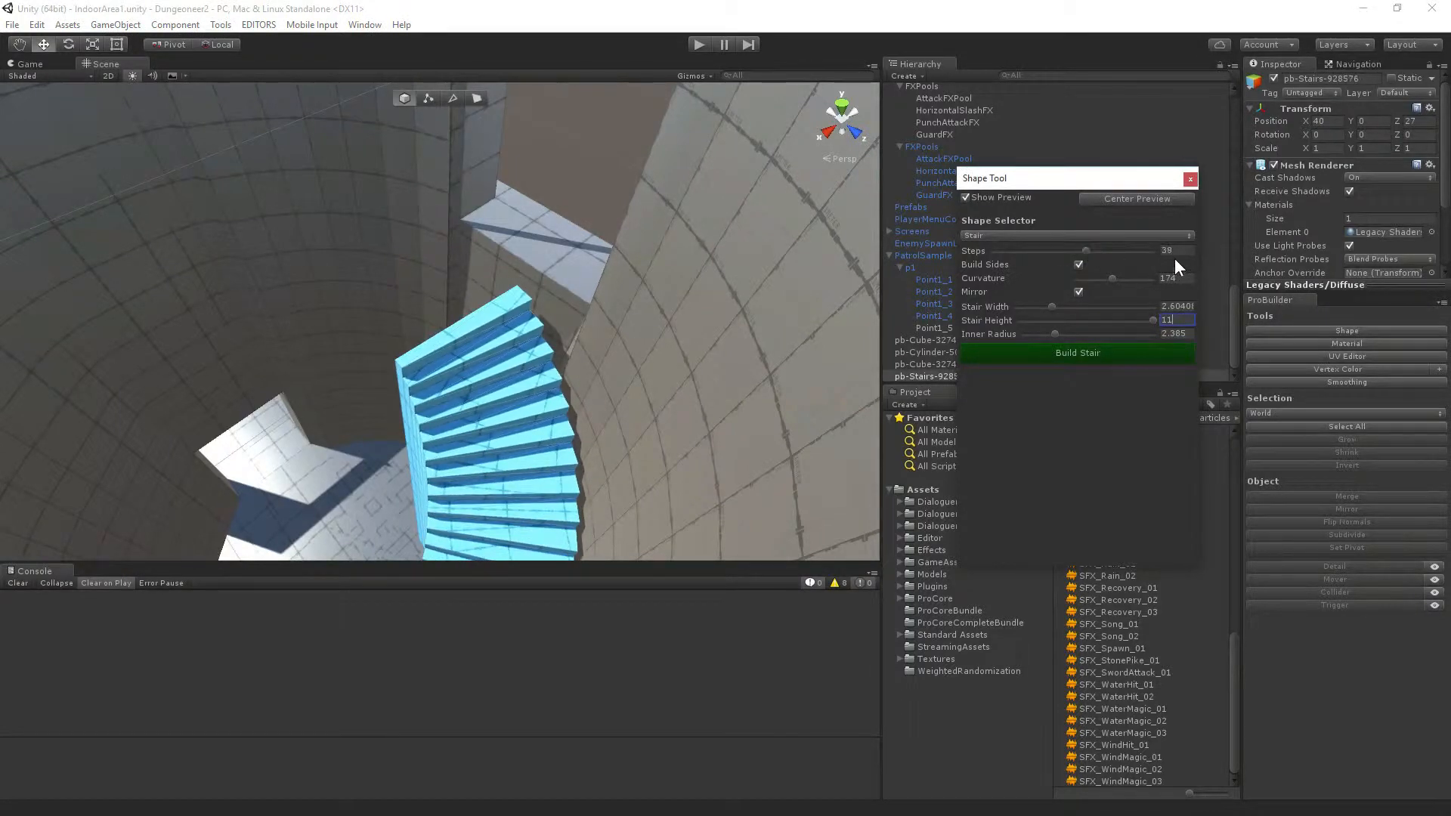
left_click(1175, 252)
type("40")
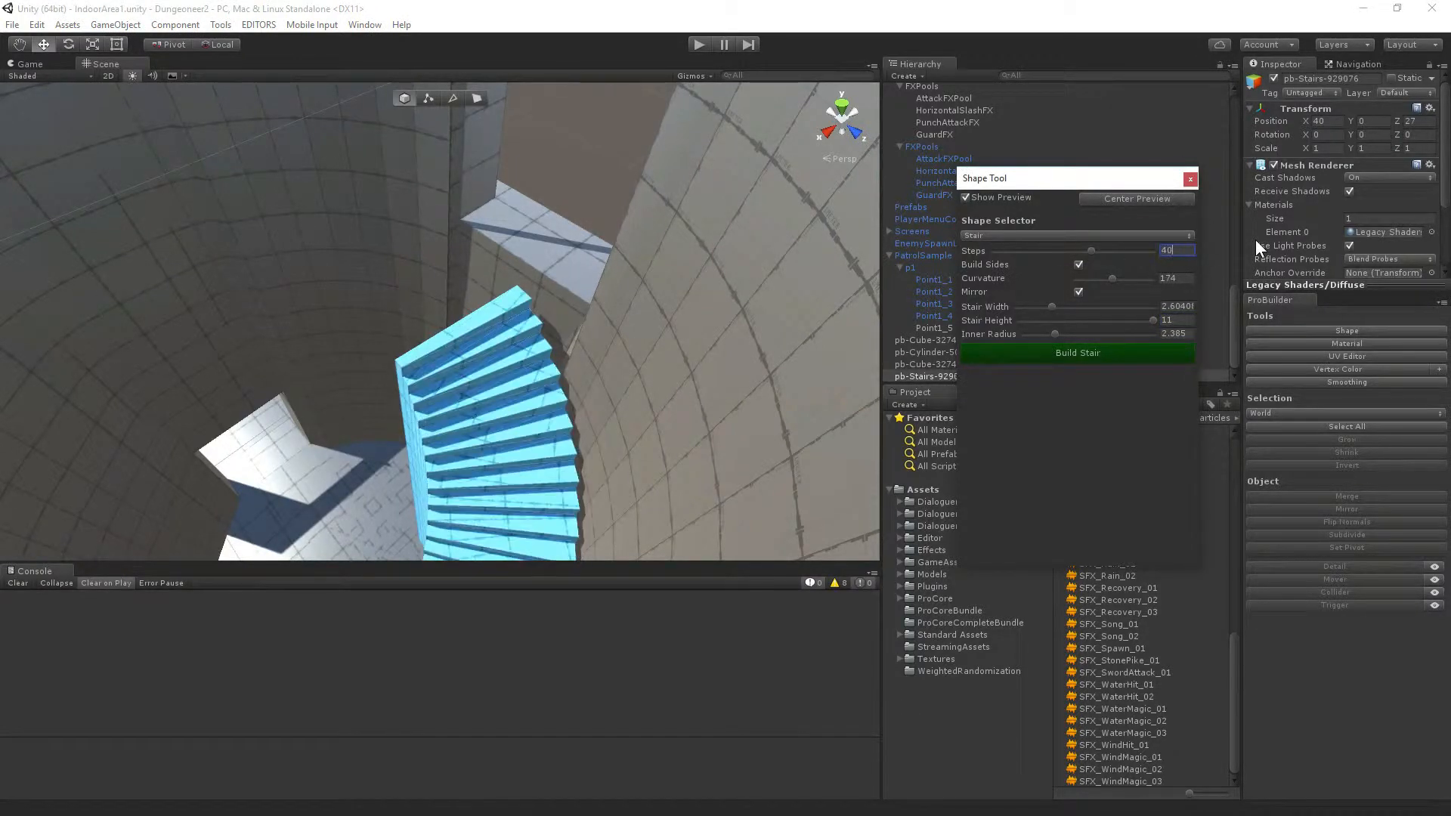
Reduce the stair's curvature to 170 and further to 159 to adjust where its top end meets the wall.
left_click_drag(773, 314, 483, 415, "alt")
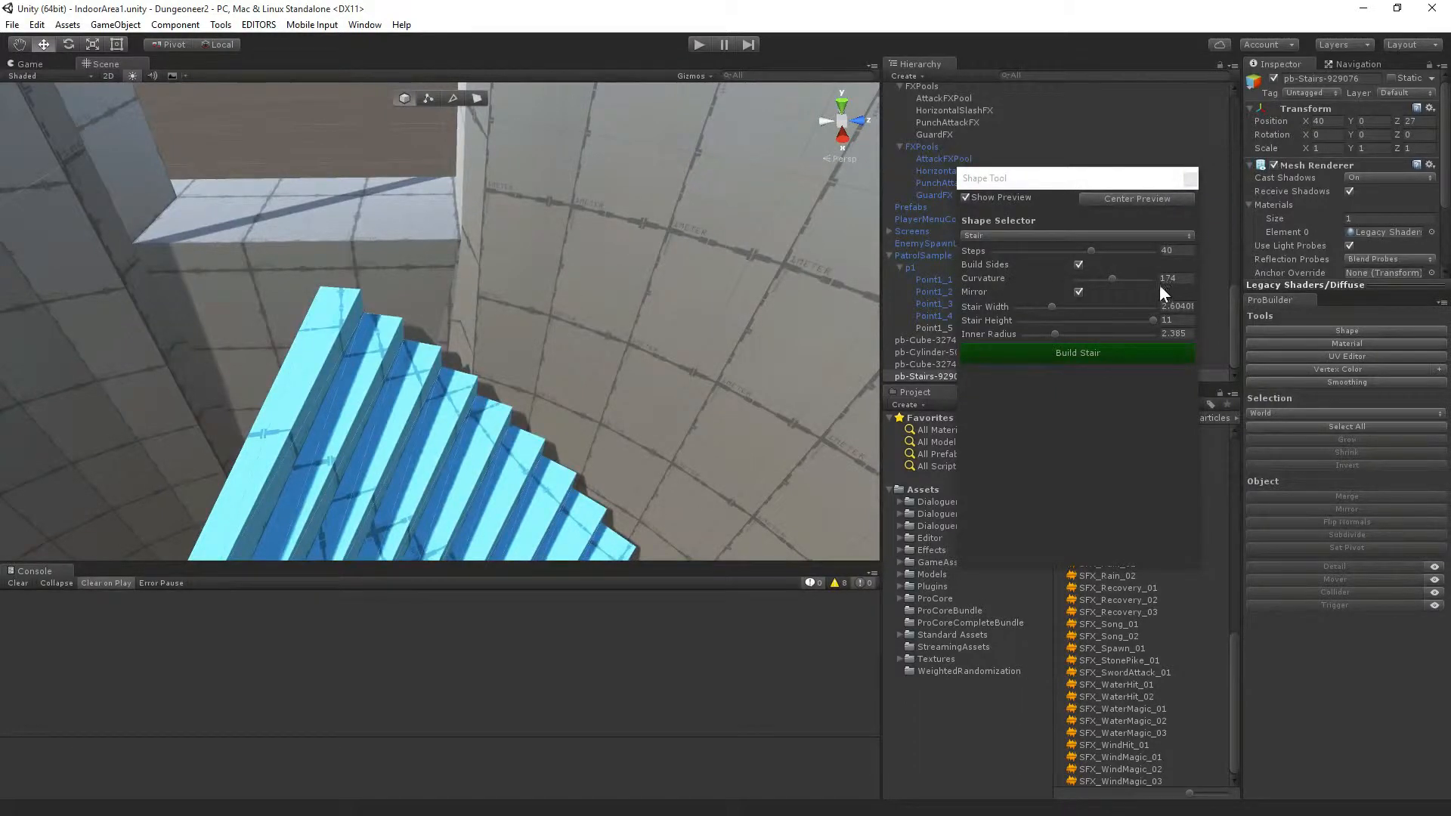
left_click(1179, 279)
type("170")
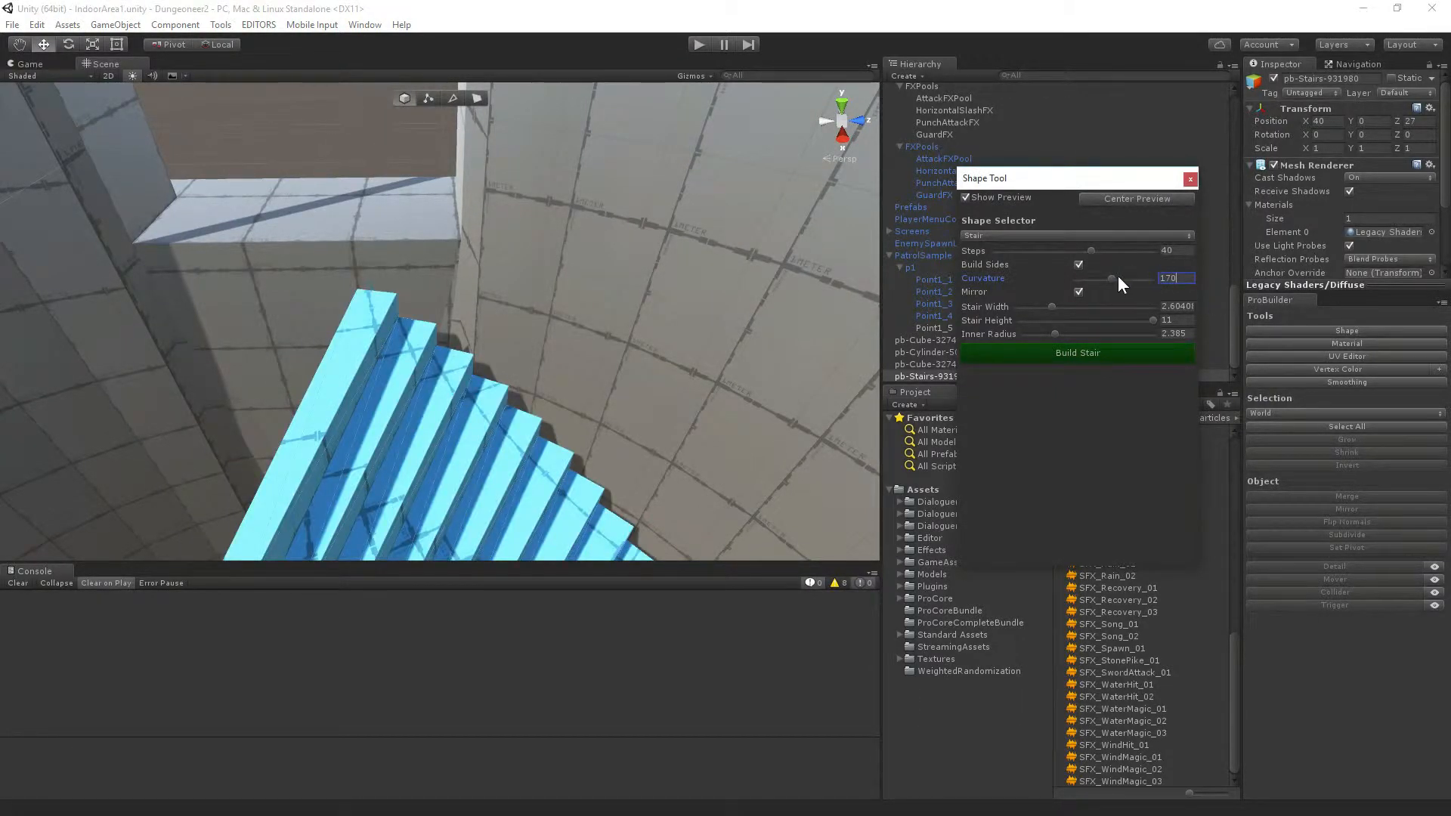
left_click_drag(1112, 277, 1110, 277)
left_click_drag(566, 309, 823, 320, "alt")
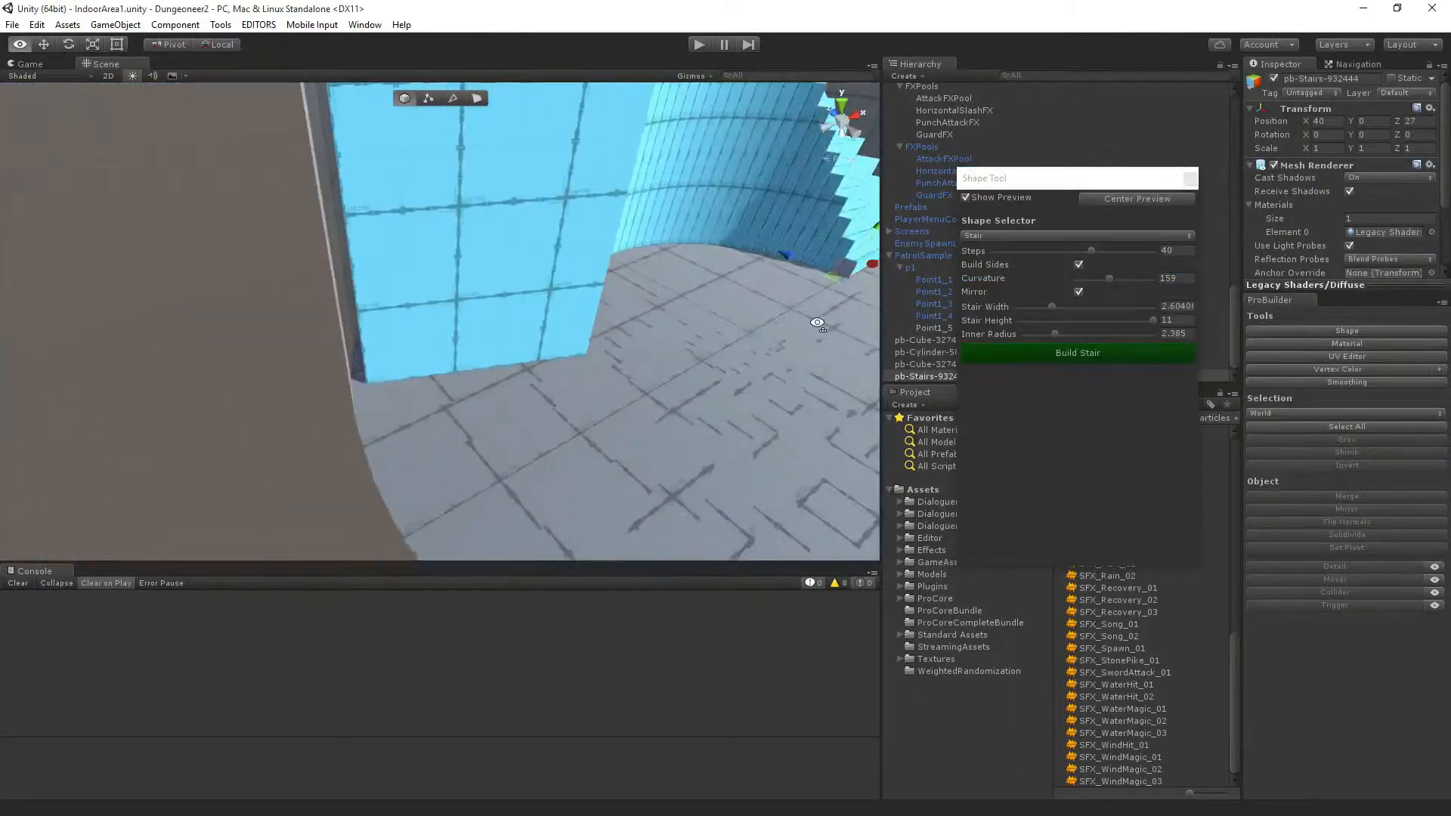
mouse_move(1112, 280)
left_mouse_down()
mouse_move(1095, 282)
mouse_move(1112, 273)
left_mouse_up()
Examine the staircase's fit along the cylinder wall and its top end beside the upper opening.
left_click_drag(672, 255, 488, 471, "alt")
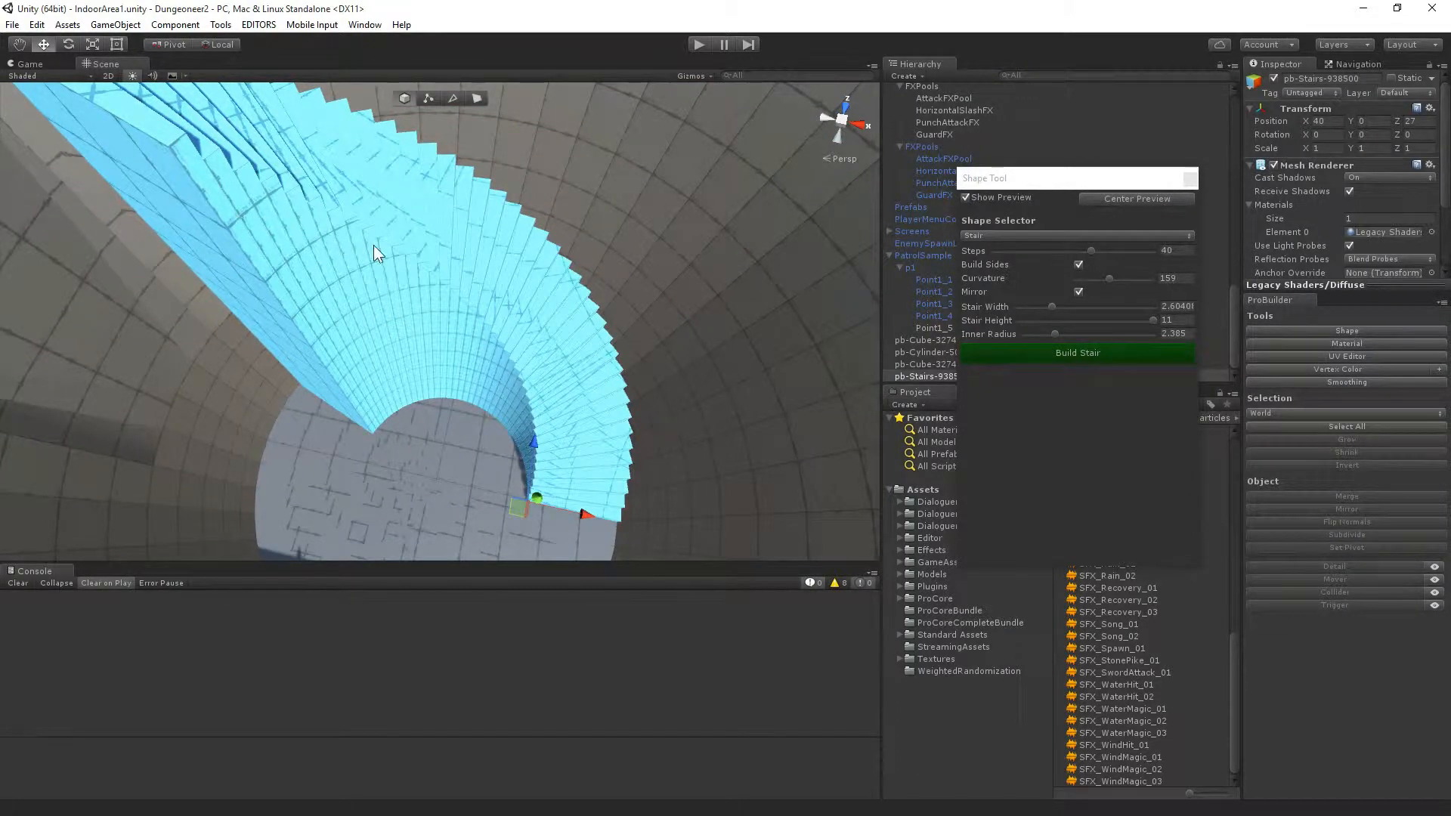
left_click_drag(373, 245, 196, 166, "alt")
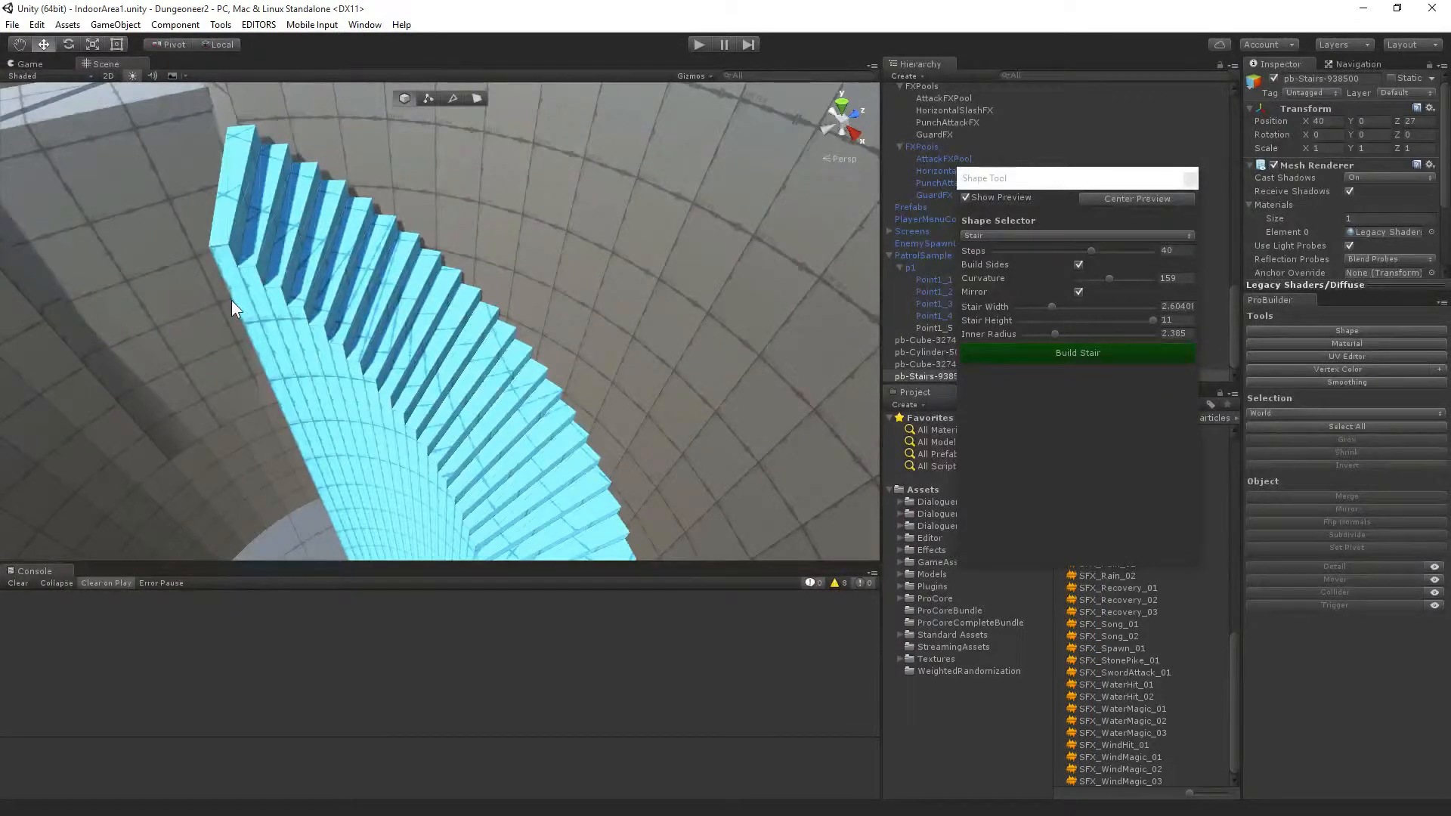
left_click_drag(293, 282, 463, 470, "alt")
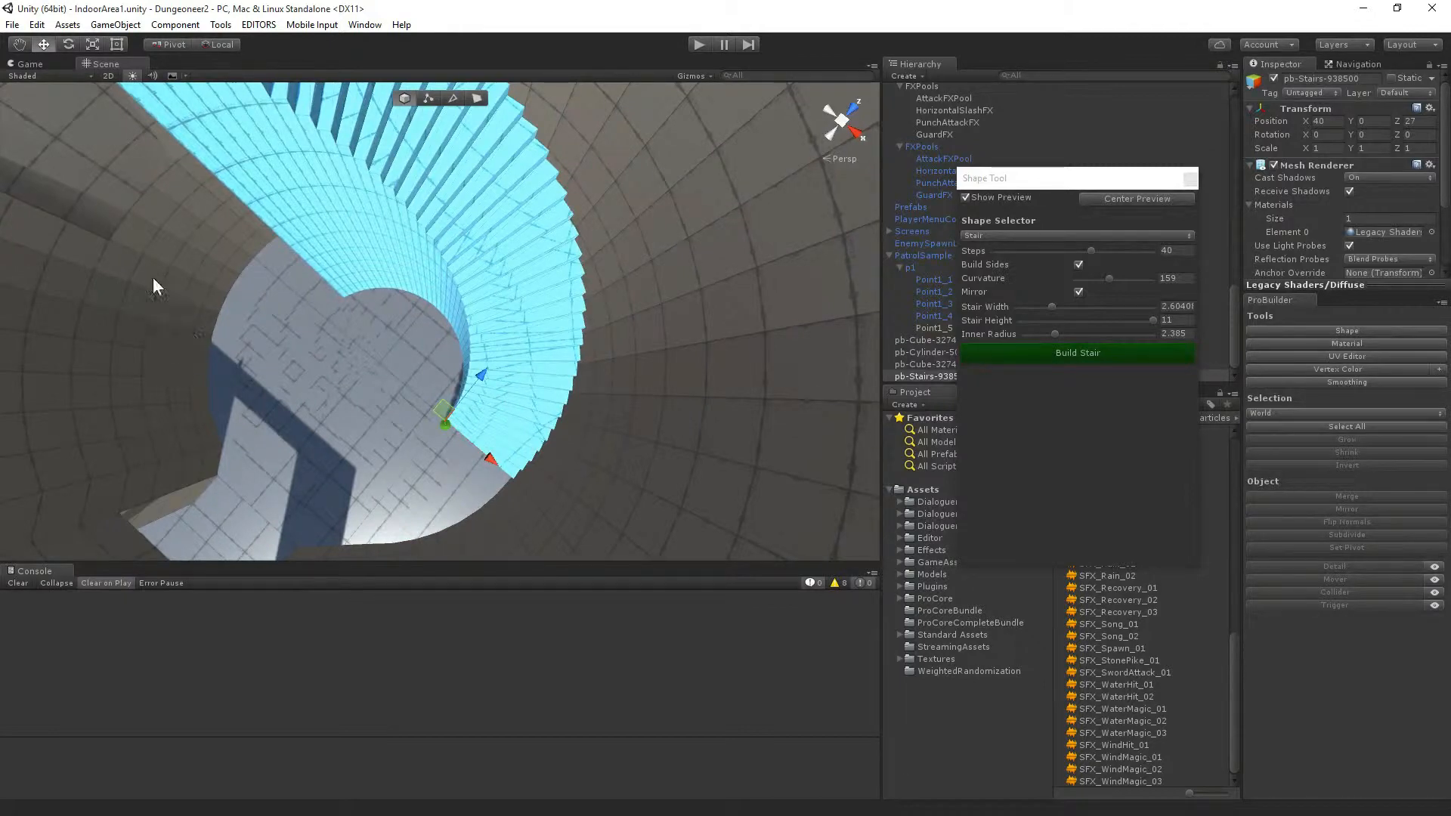
left_click_drag(520, 358, 479, 292, "alt")
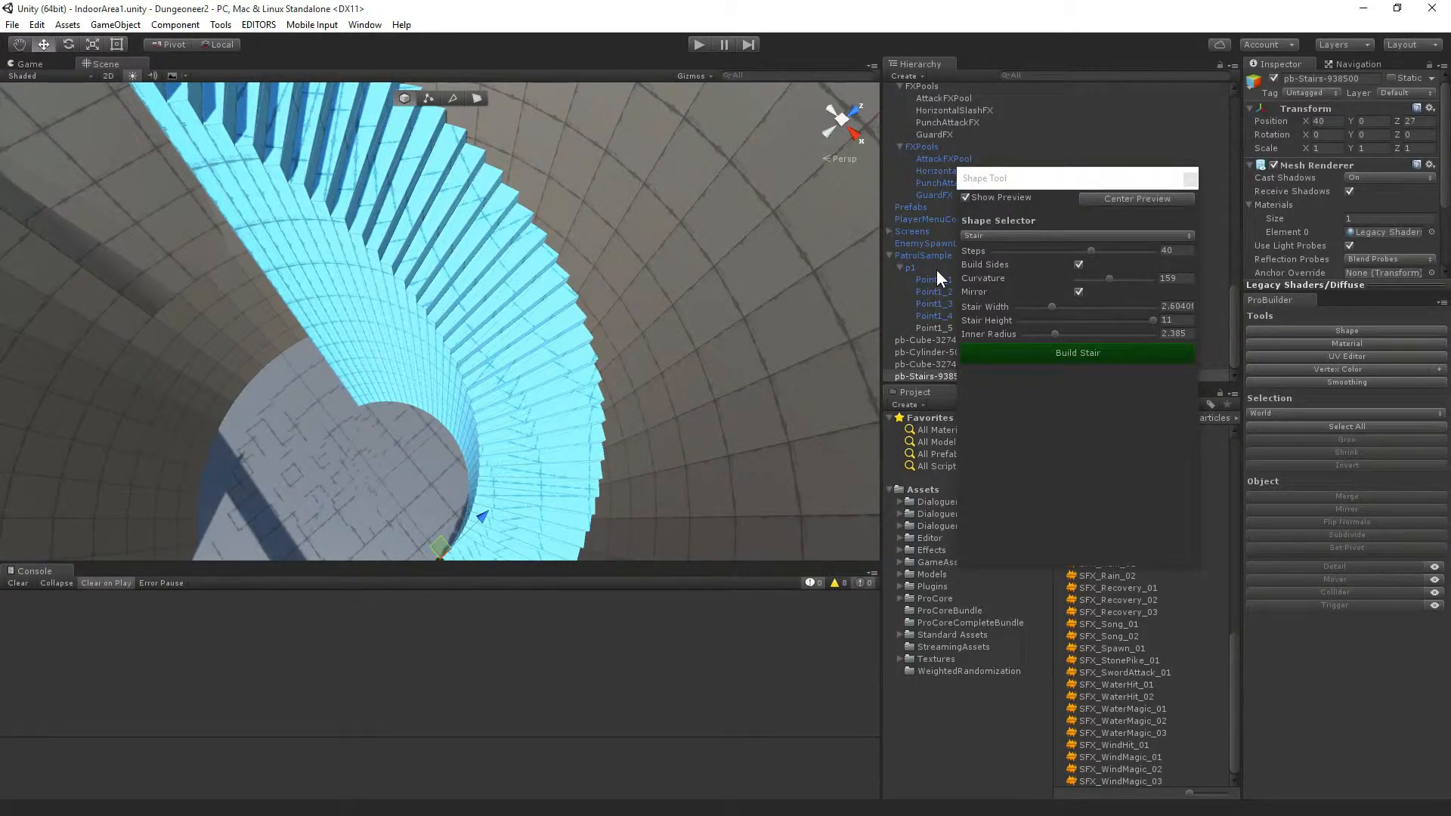
left_click_drag(505, 314, 472, 193, "alt")
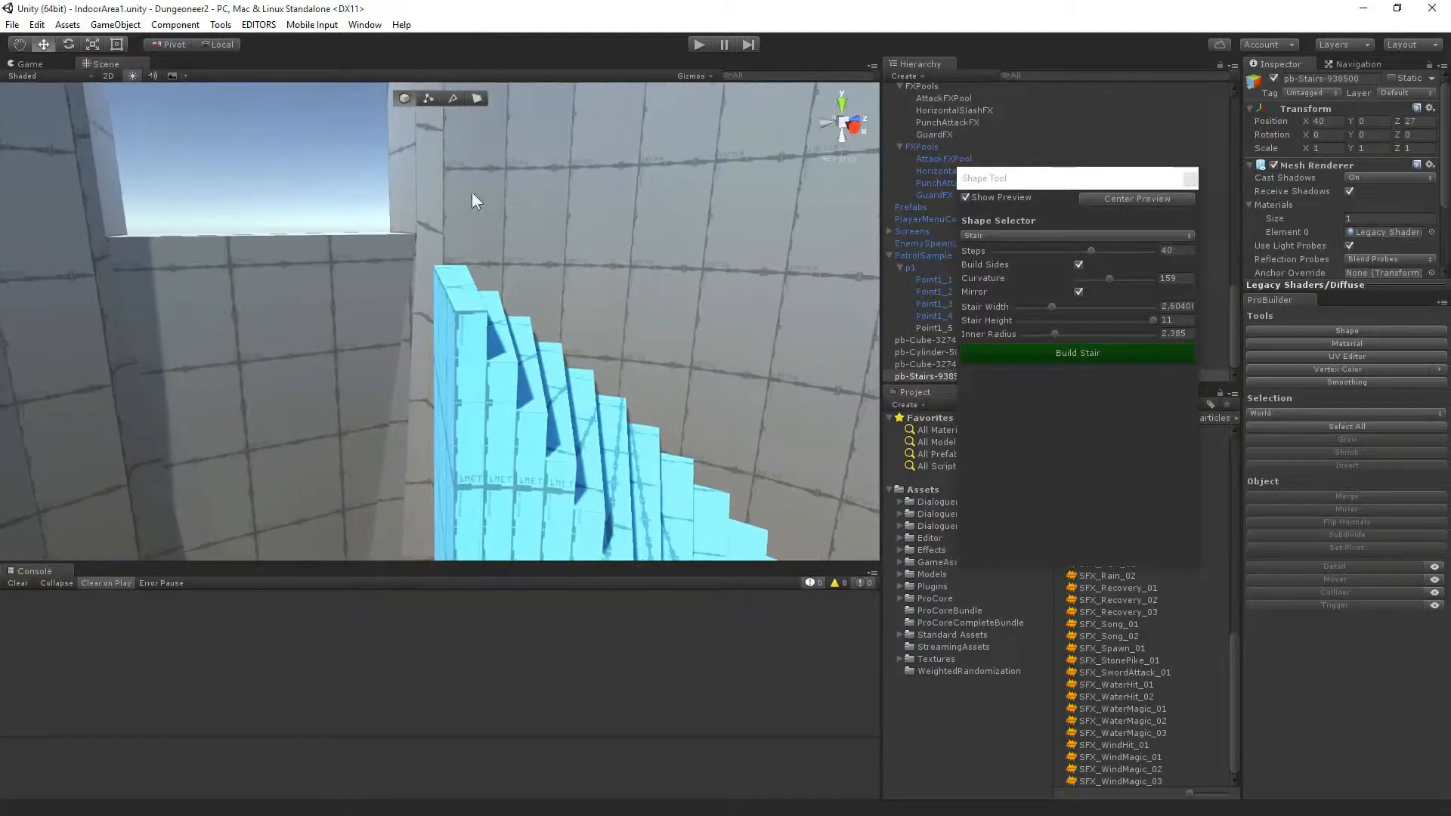
Set the stair's height to 11.3 so its top reaches just below the opening's ledge, and build the staircase.
left_click(1188, 320)
type("11.5")
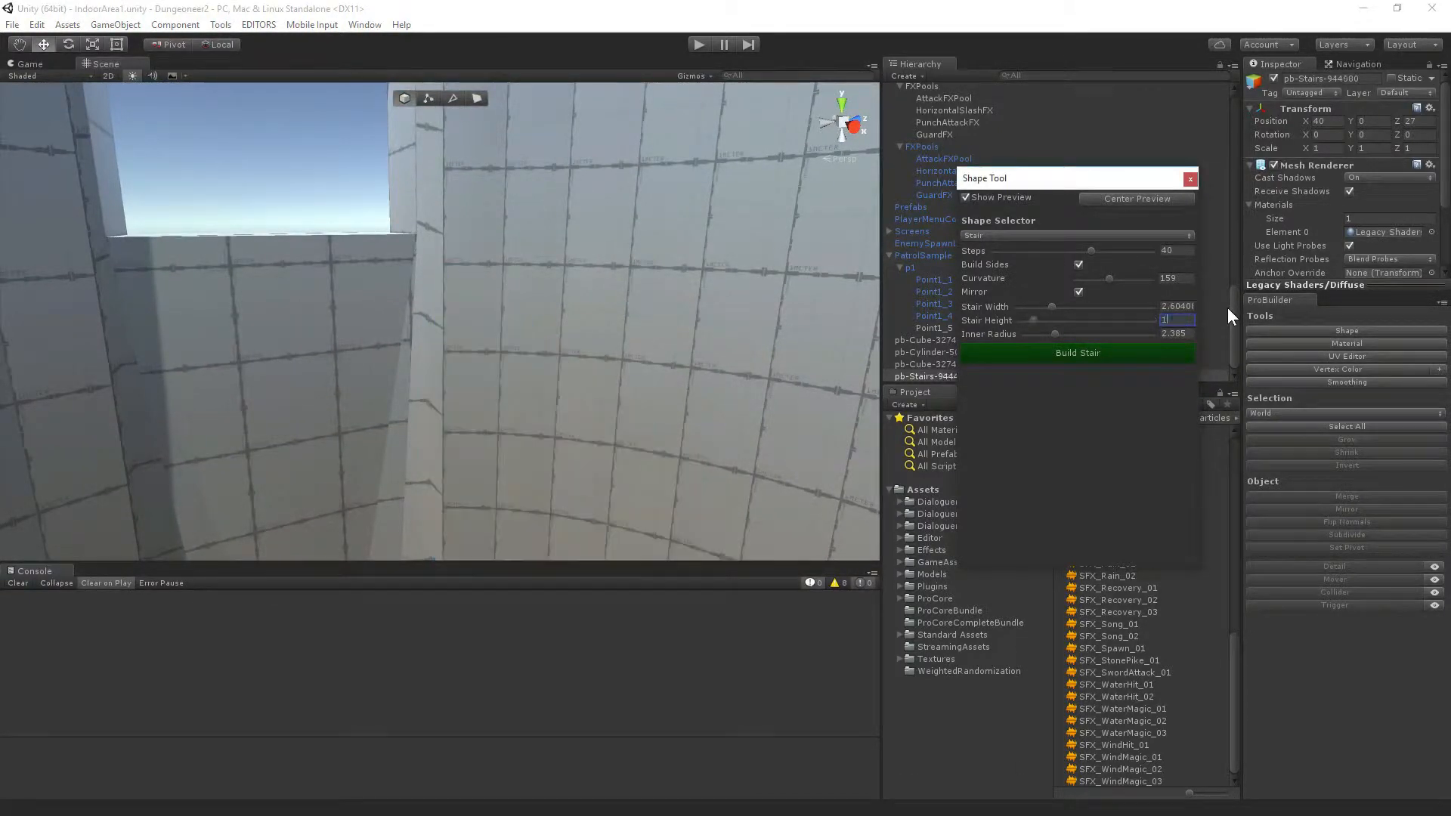
key("BackSpace")
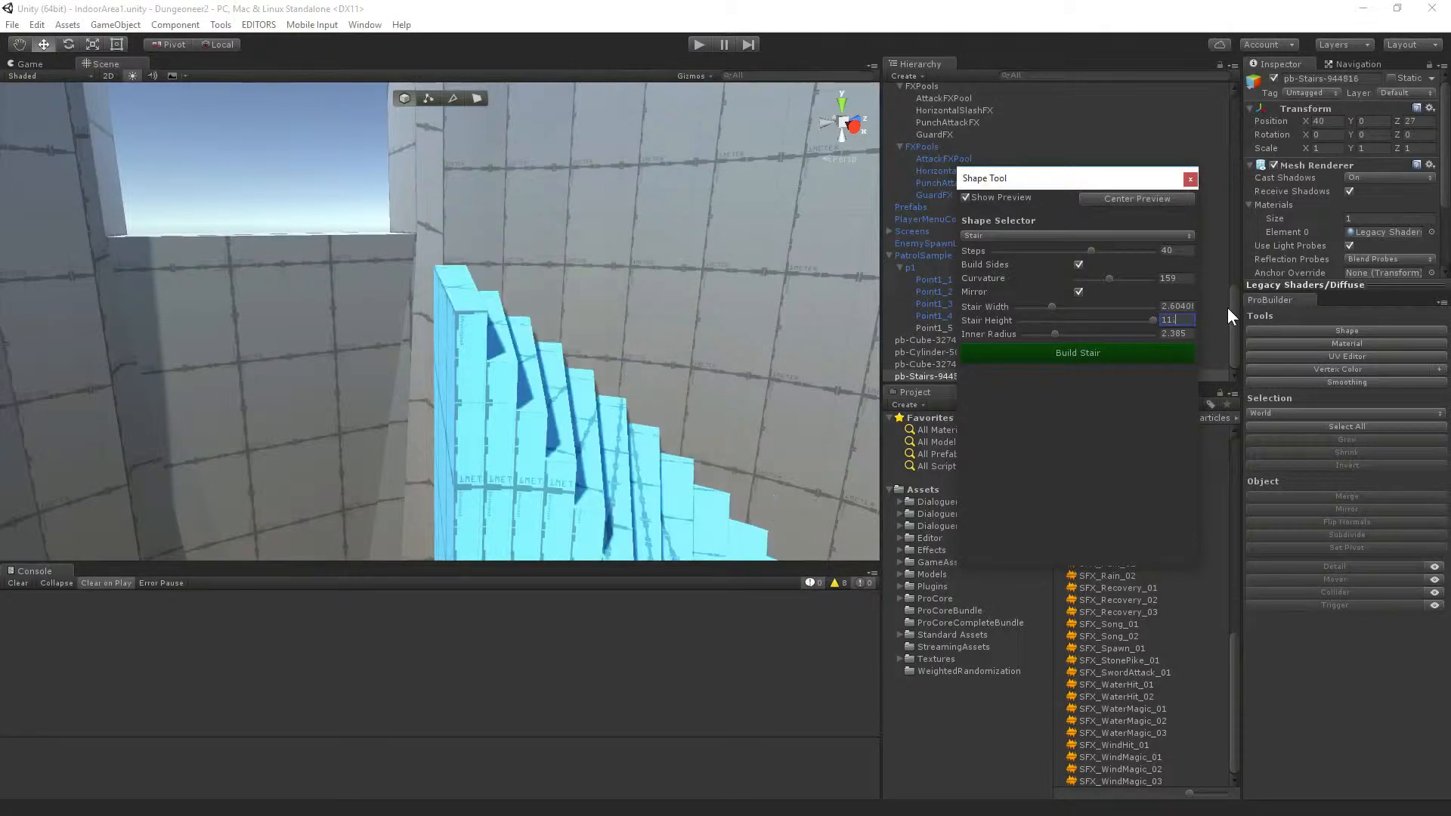
type("4")
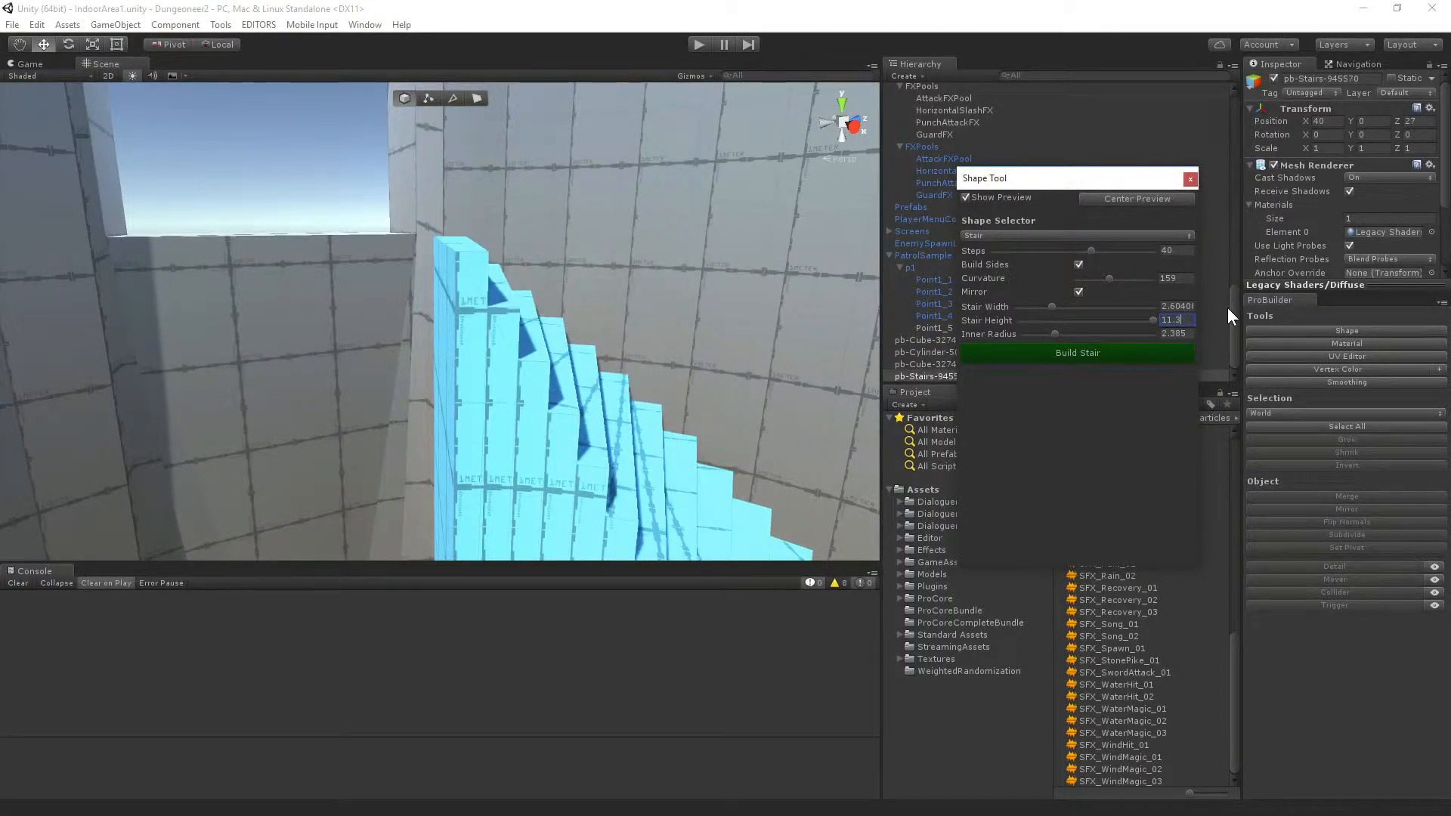
right_click_drag(514, 283, 546, 302)
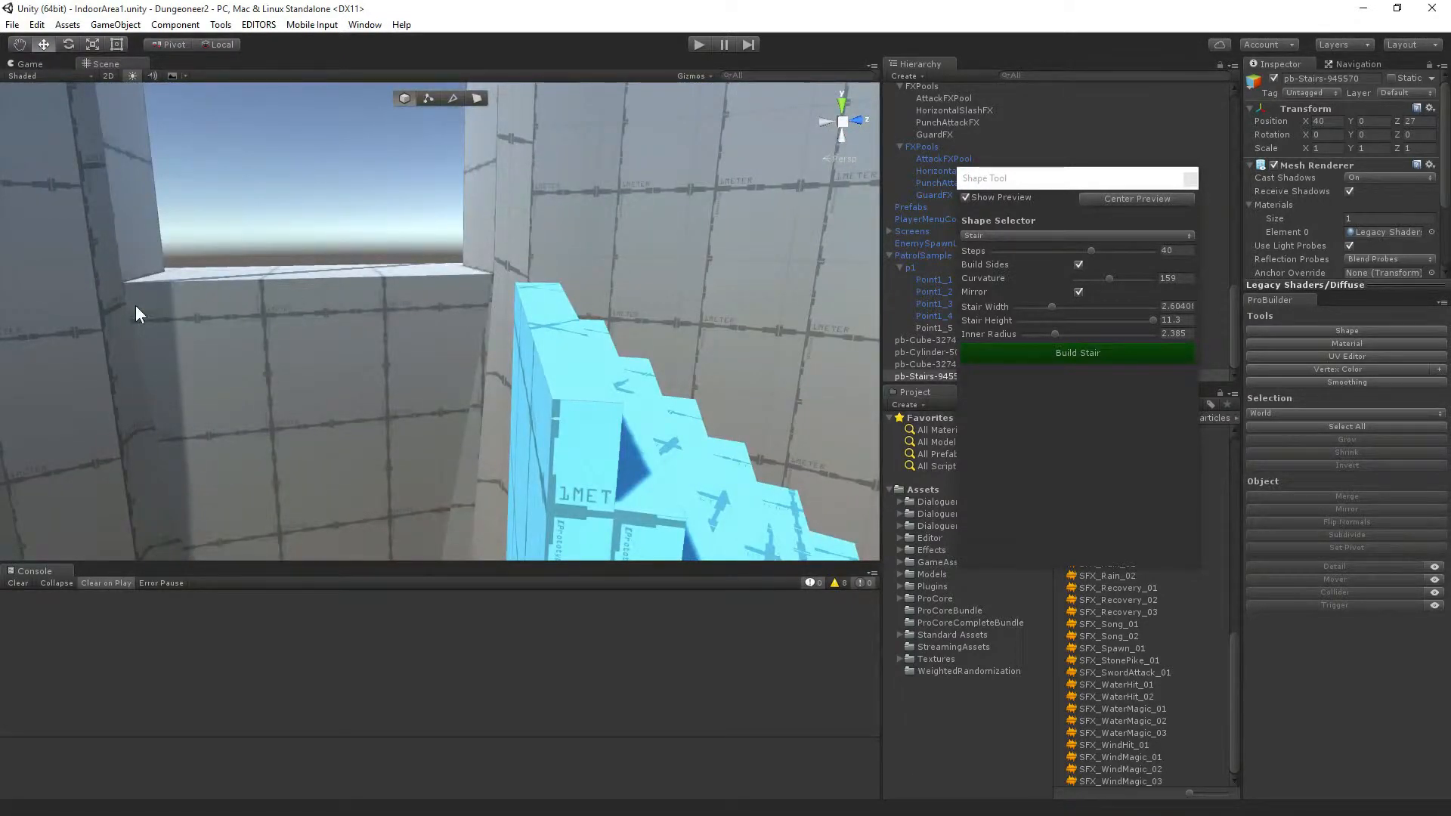
right_click_drag(135, 306, 849, 340)
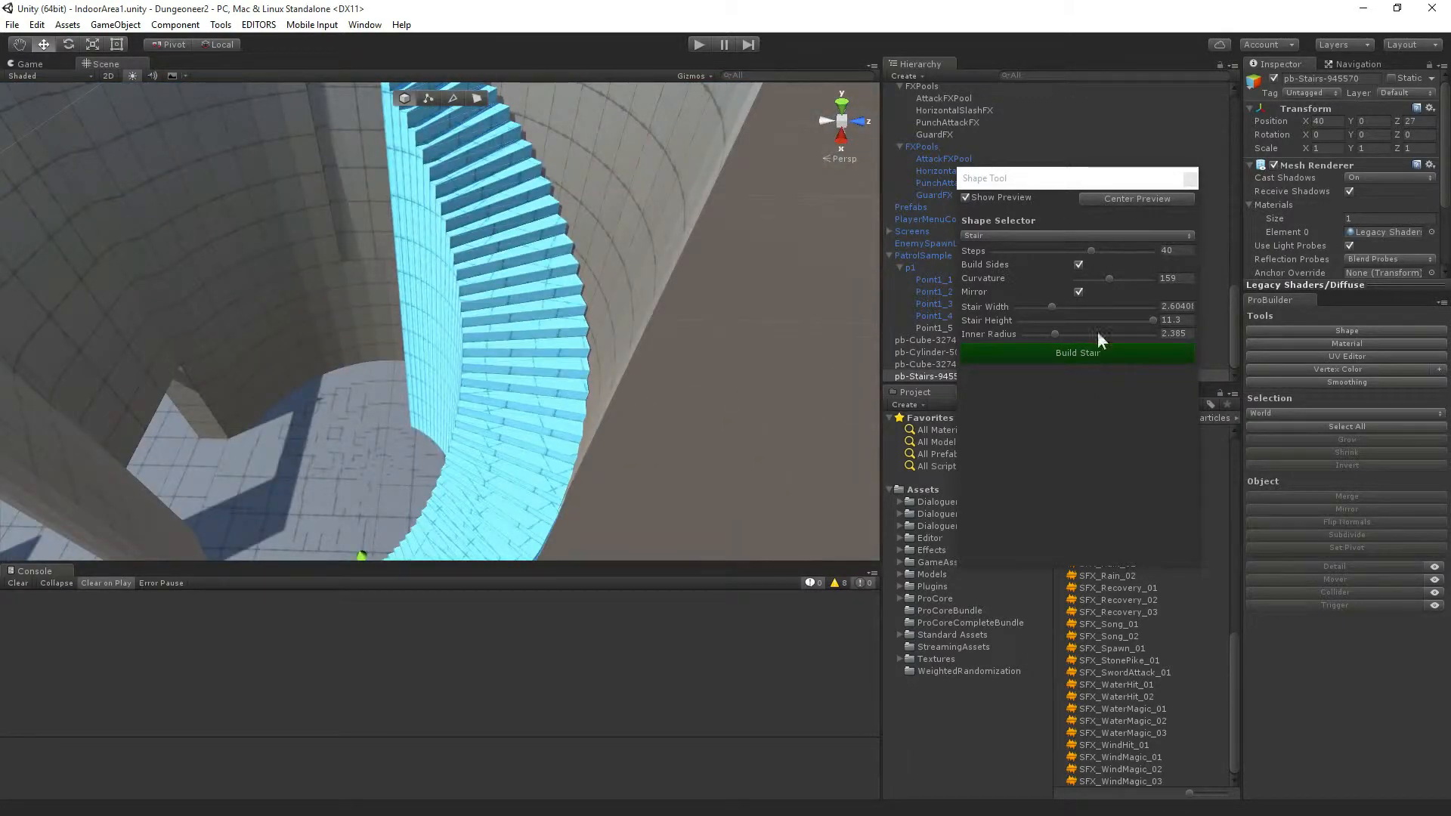
left_click(1075, 357)
Shift the built staircase to X 39.856, Z 27.035 so the bottom step's outer corner meets the cylinder wall.
right_click_drag(658, 388, 777, 479)
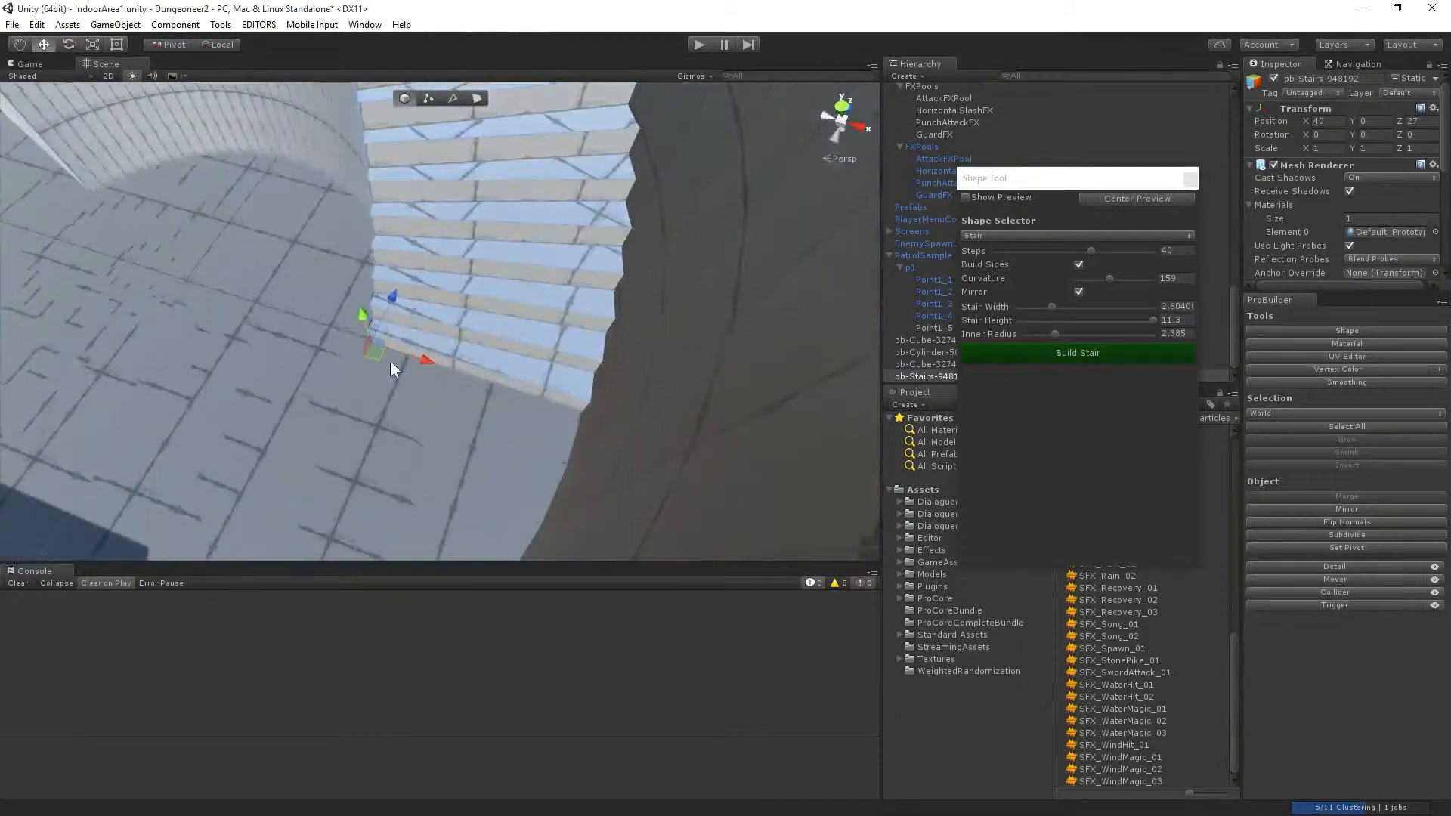
left_click_drag(434, 359, 414, 364)
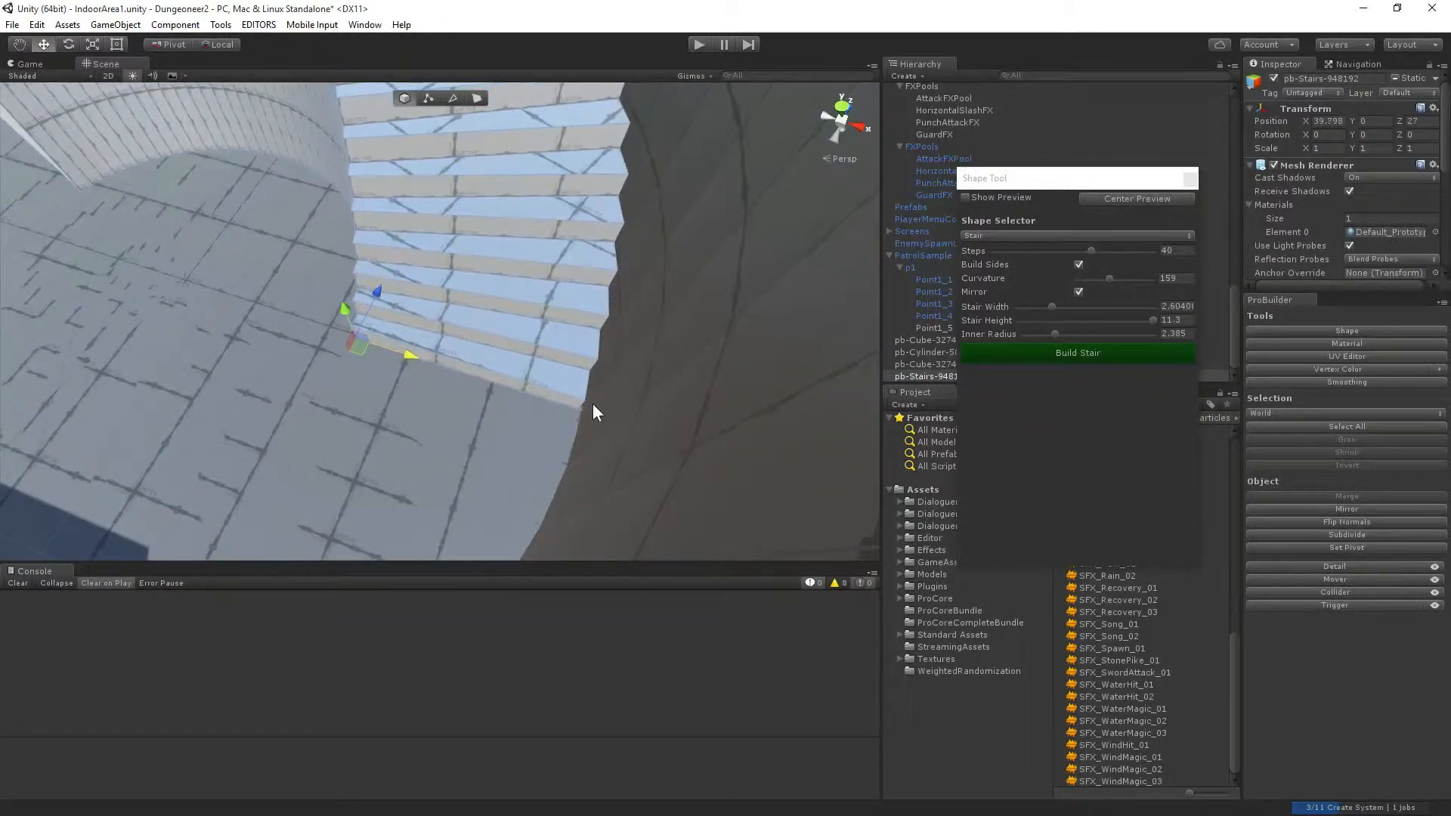
key("v")
left_click_drag(580, 408, 582, 408)
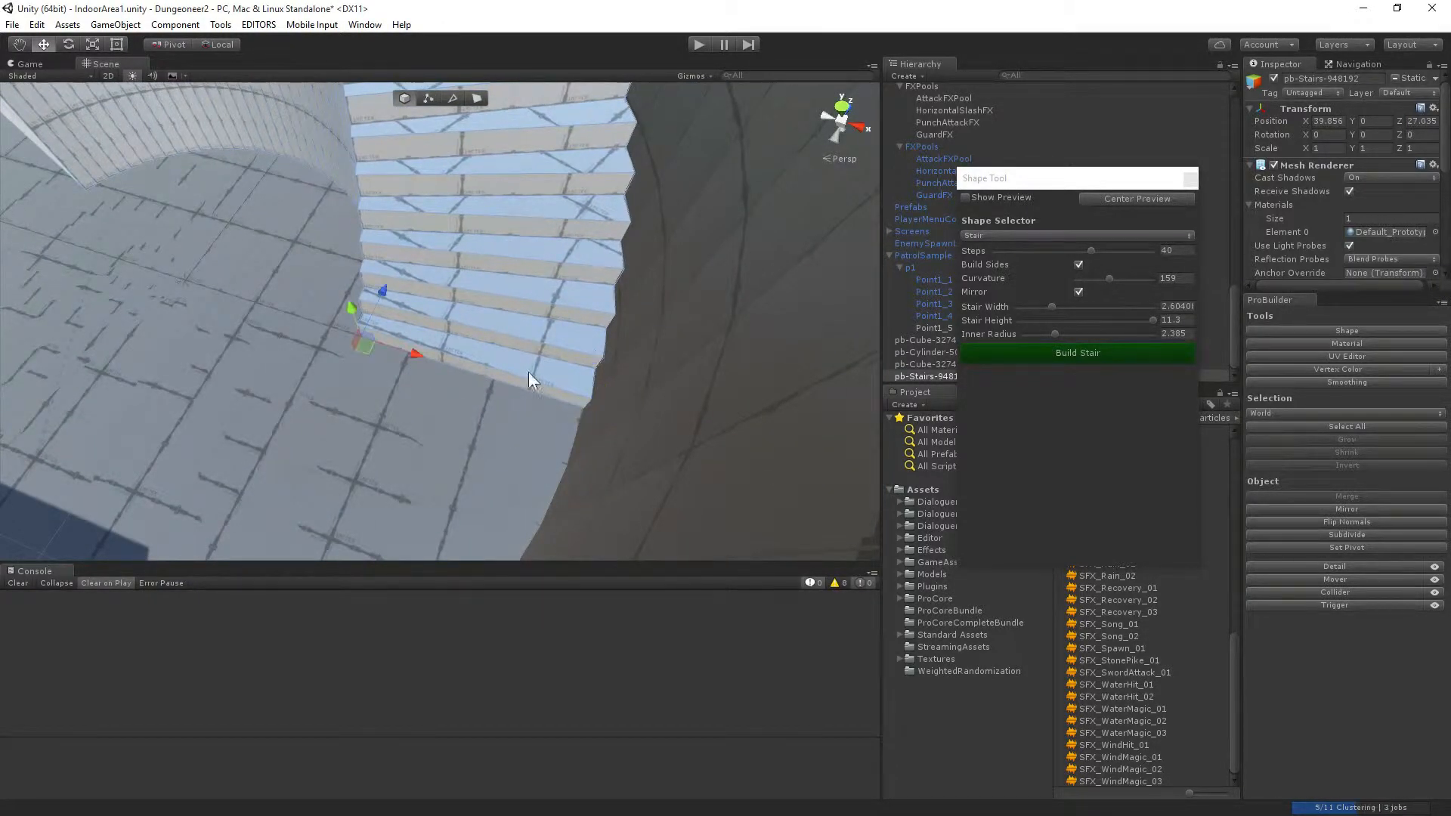
Switch the staircase to edge editing and select the edge at the top step's corner beside the upper opening.
right_click_drag(529, 372, 373, 172)
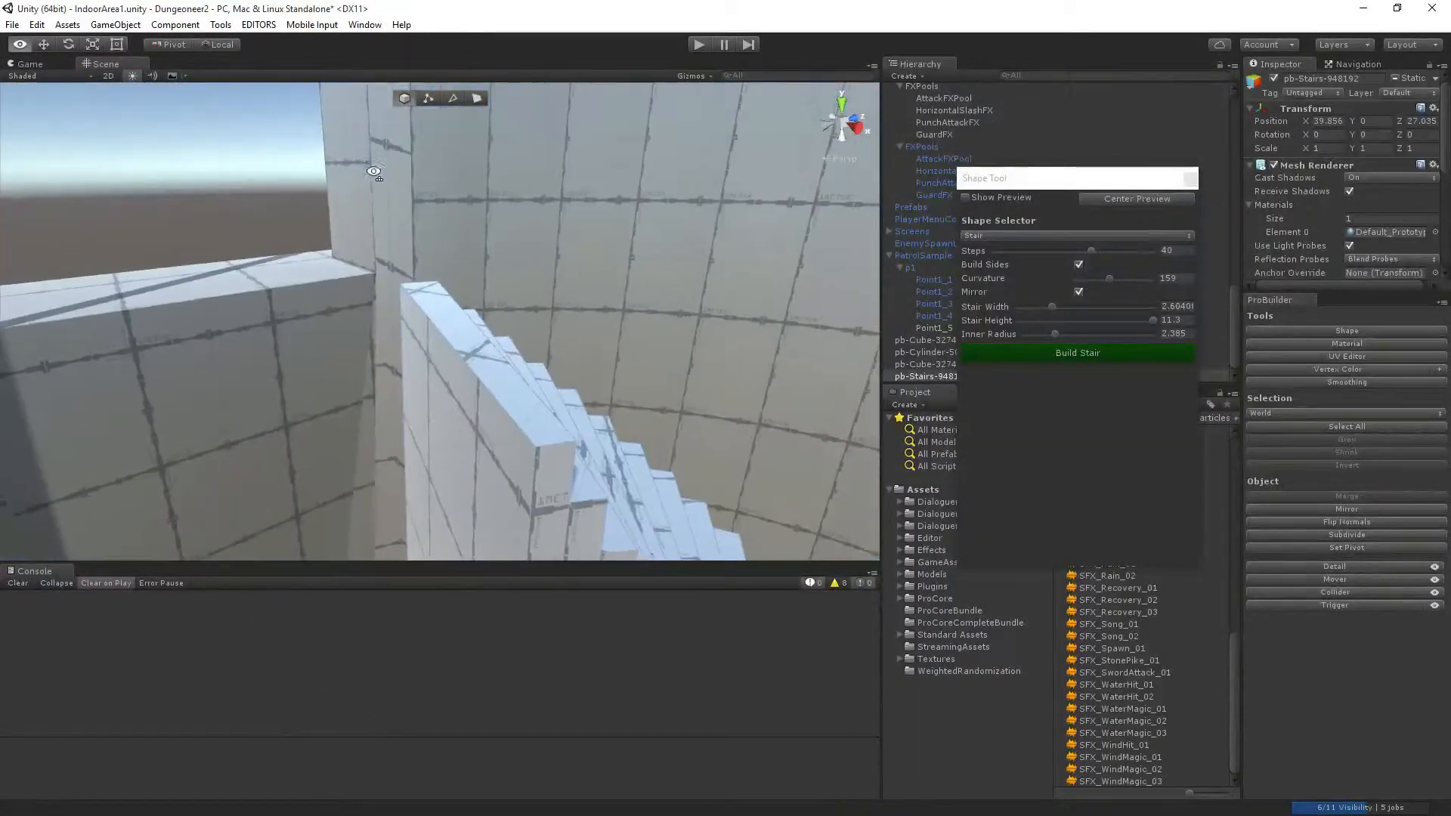
left_click(453, 99)
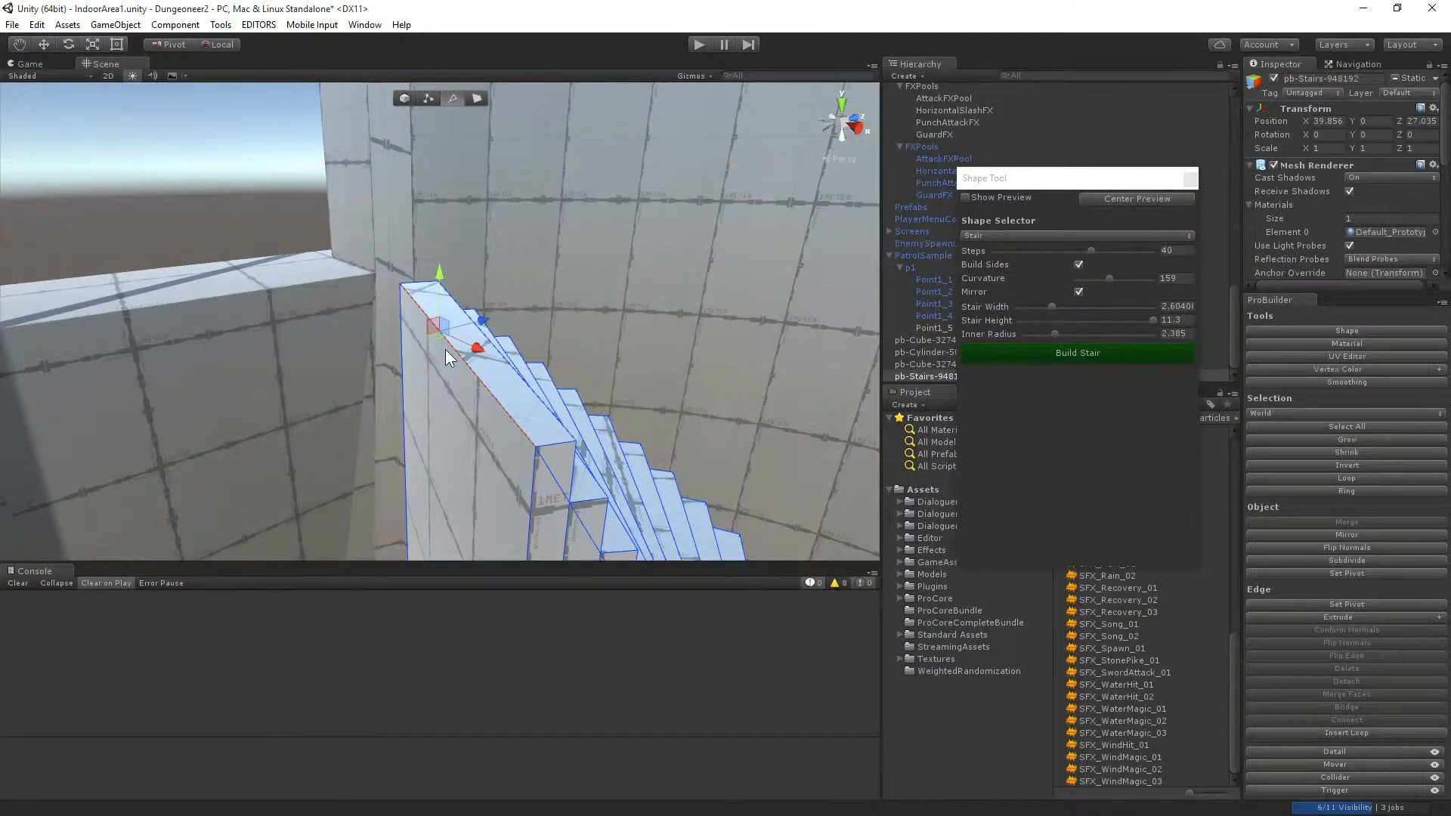
left_click_drag(539, 309, 341, 334)
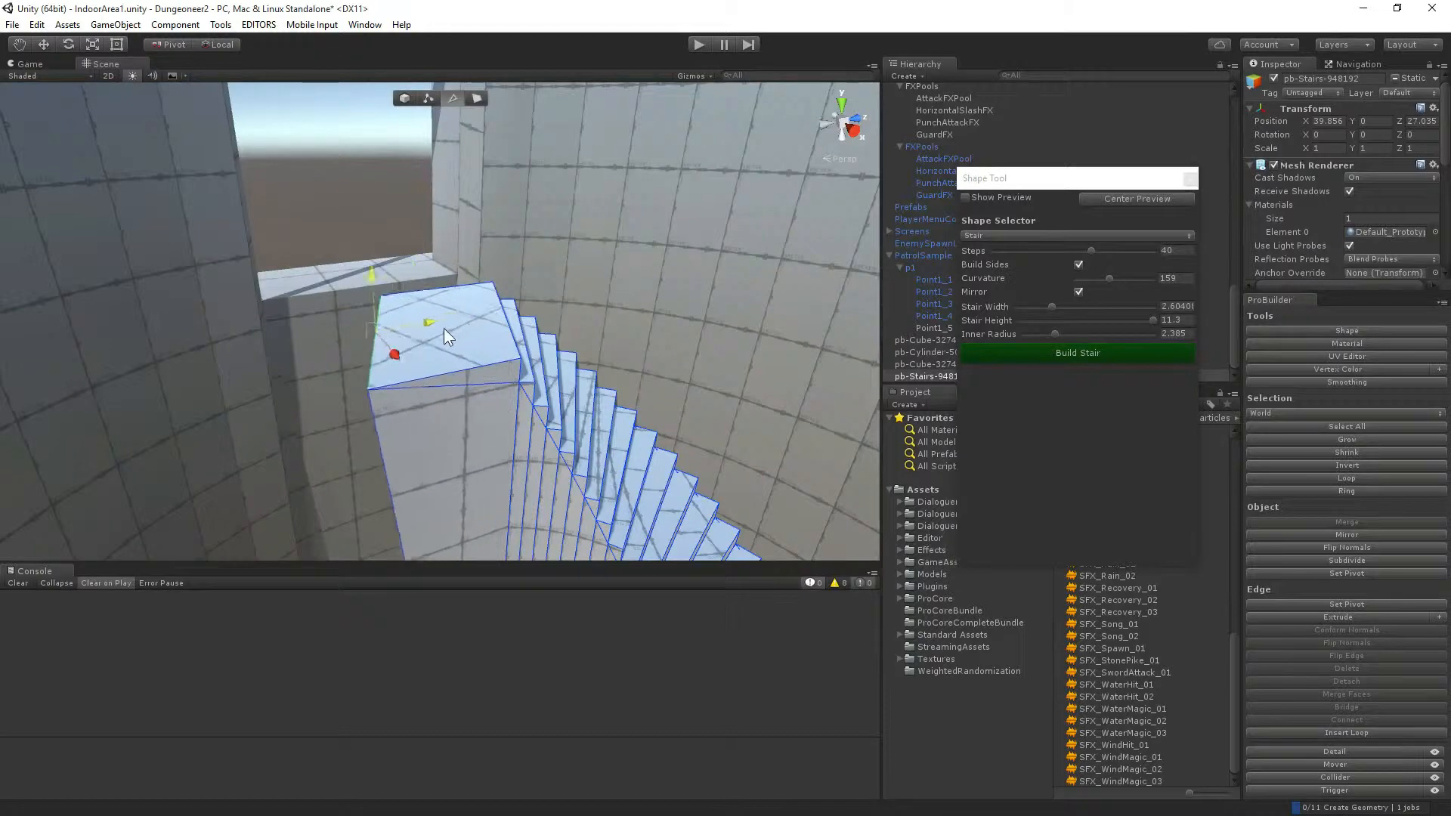
right_click_drag(342, 334, 665, 476)
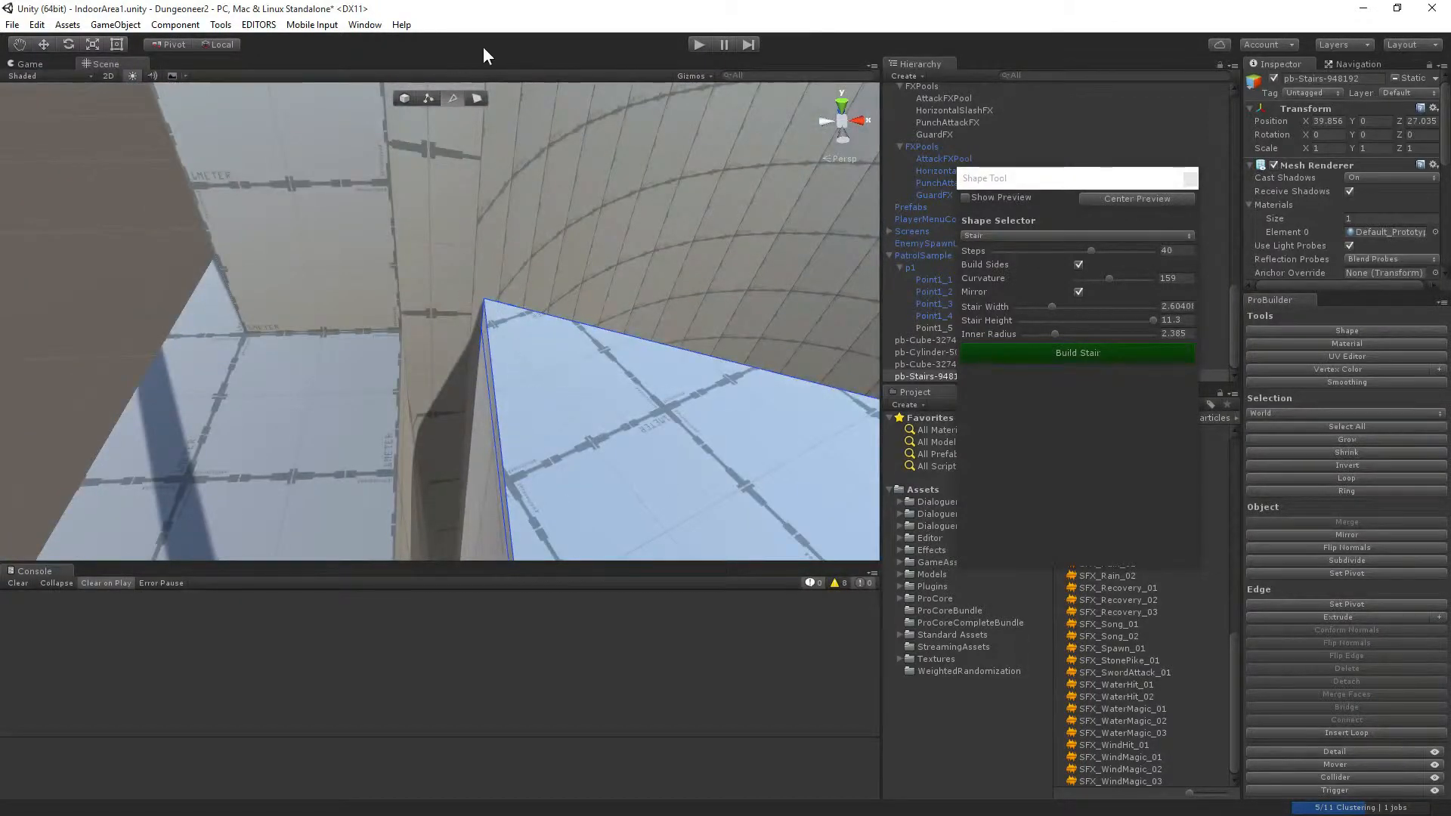
key("Right")
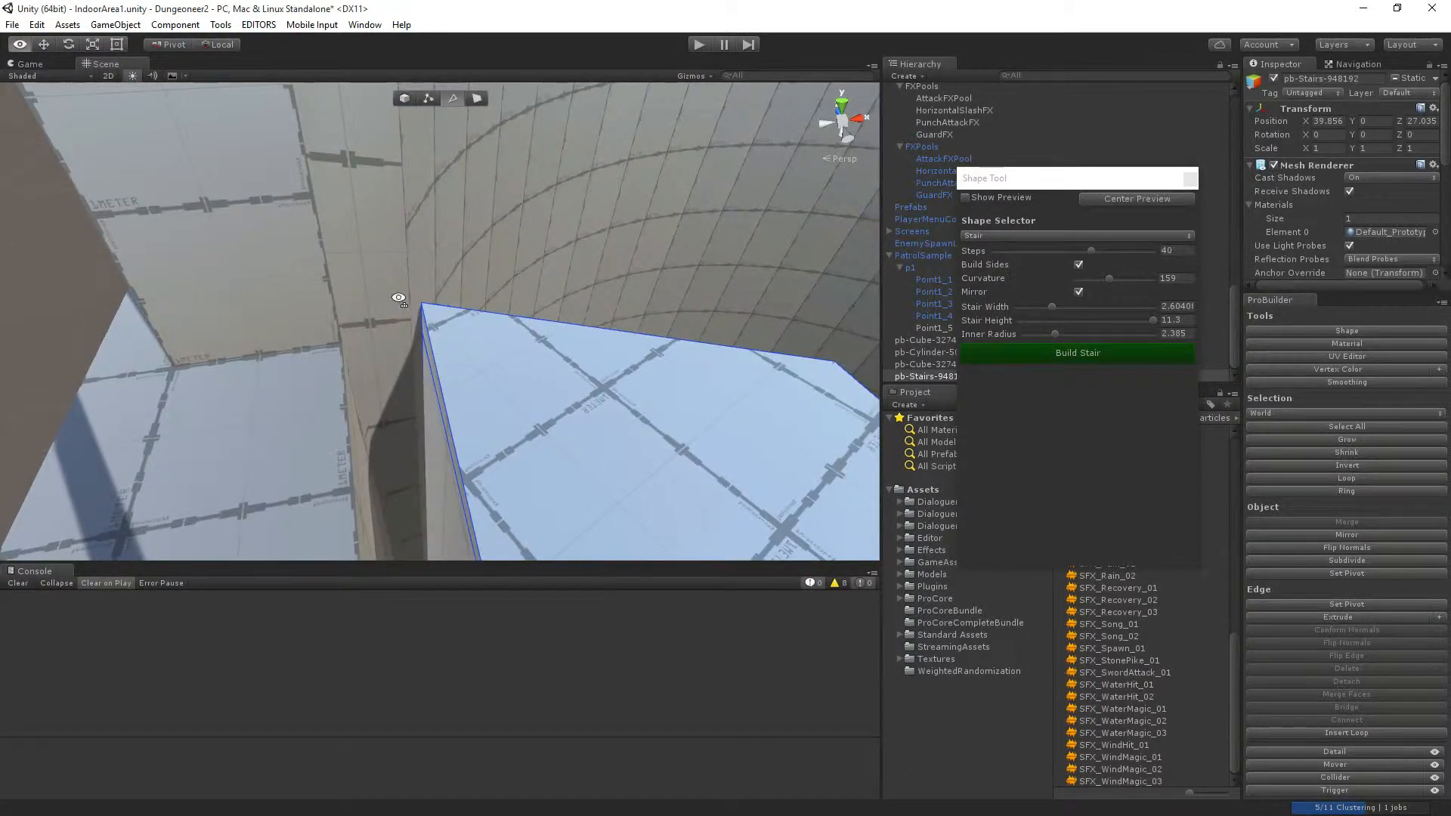
right_click_drag(399, 298, 429, 301)
left_click(424, 323)
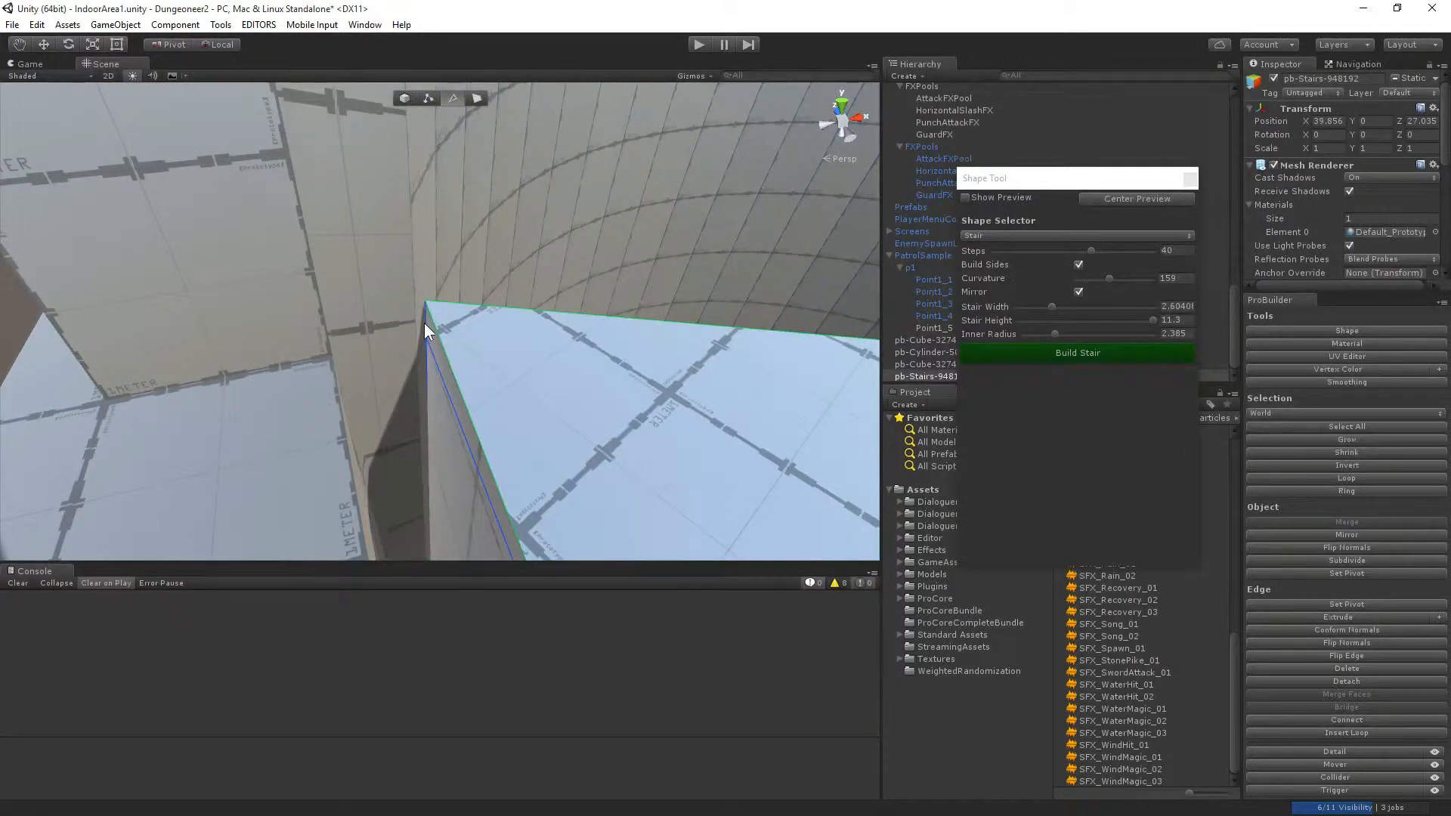
left_click(424, 324)
Adjust the short vertical edge at the top step's outer corner to close the gap to the cylinder wall.
right_click_drag(469, 342, 873, 245)
left_click(516, 302)
right_click_drag(454, 340, 602, 424)
right_click_drag(477, 398, 619, 514)
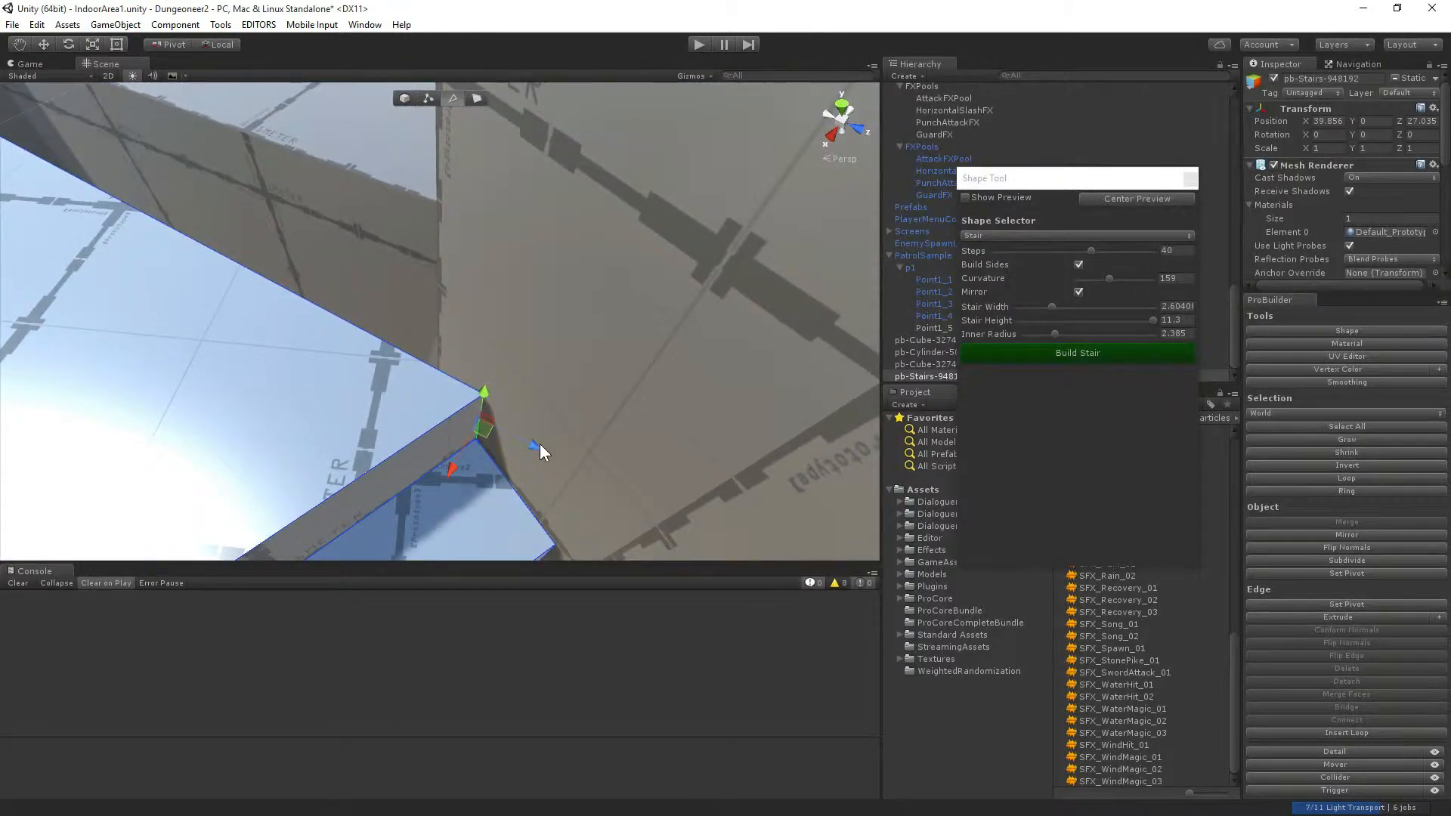
middle_click_drag(540, 443, 483, 393)
right_click_drag(389, 429, 919, 369)
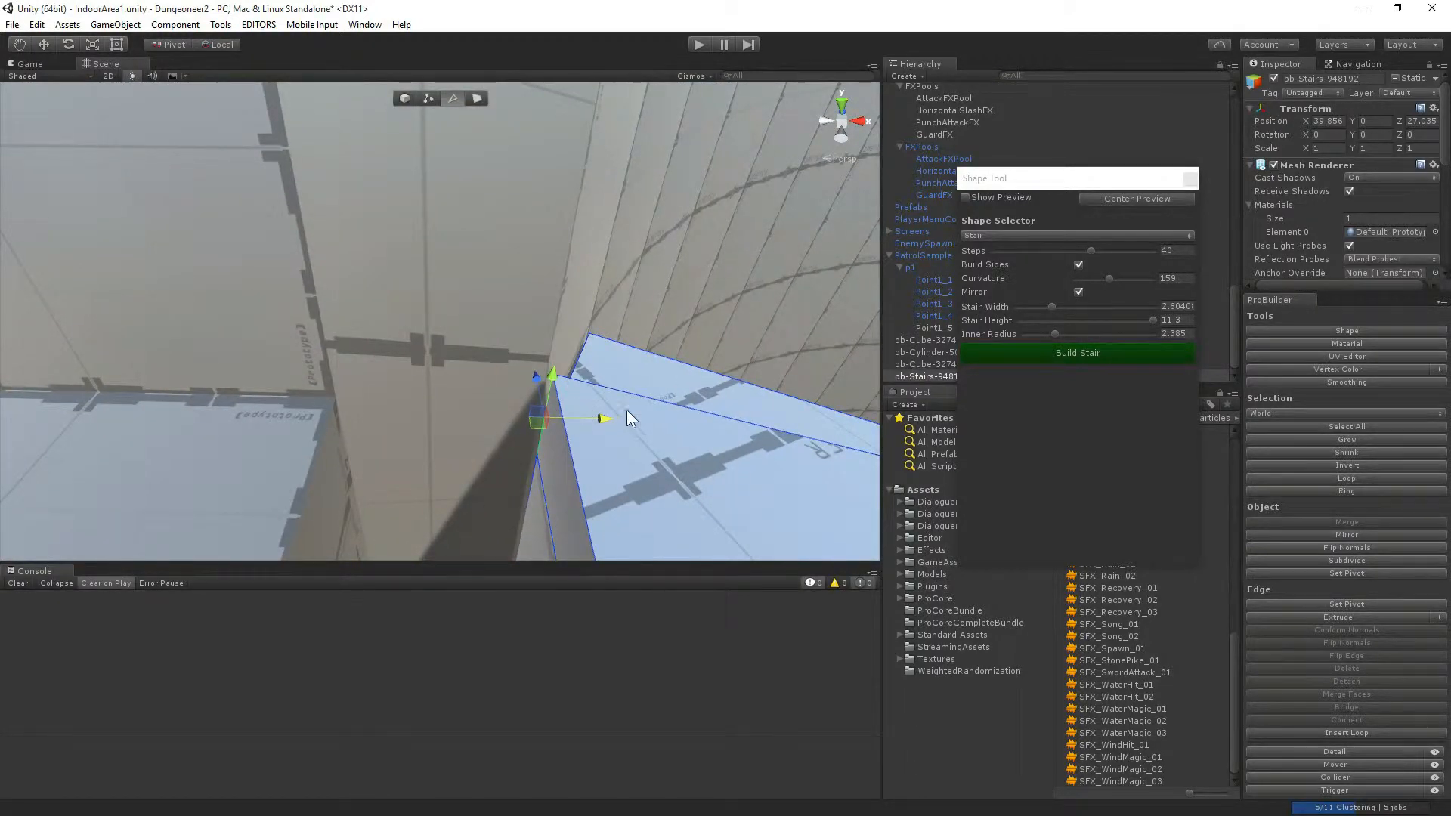
right_click_drag(604, 419, 11, 377)
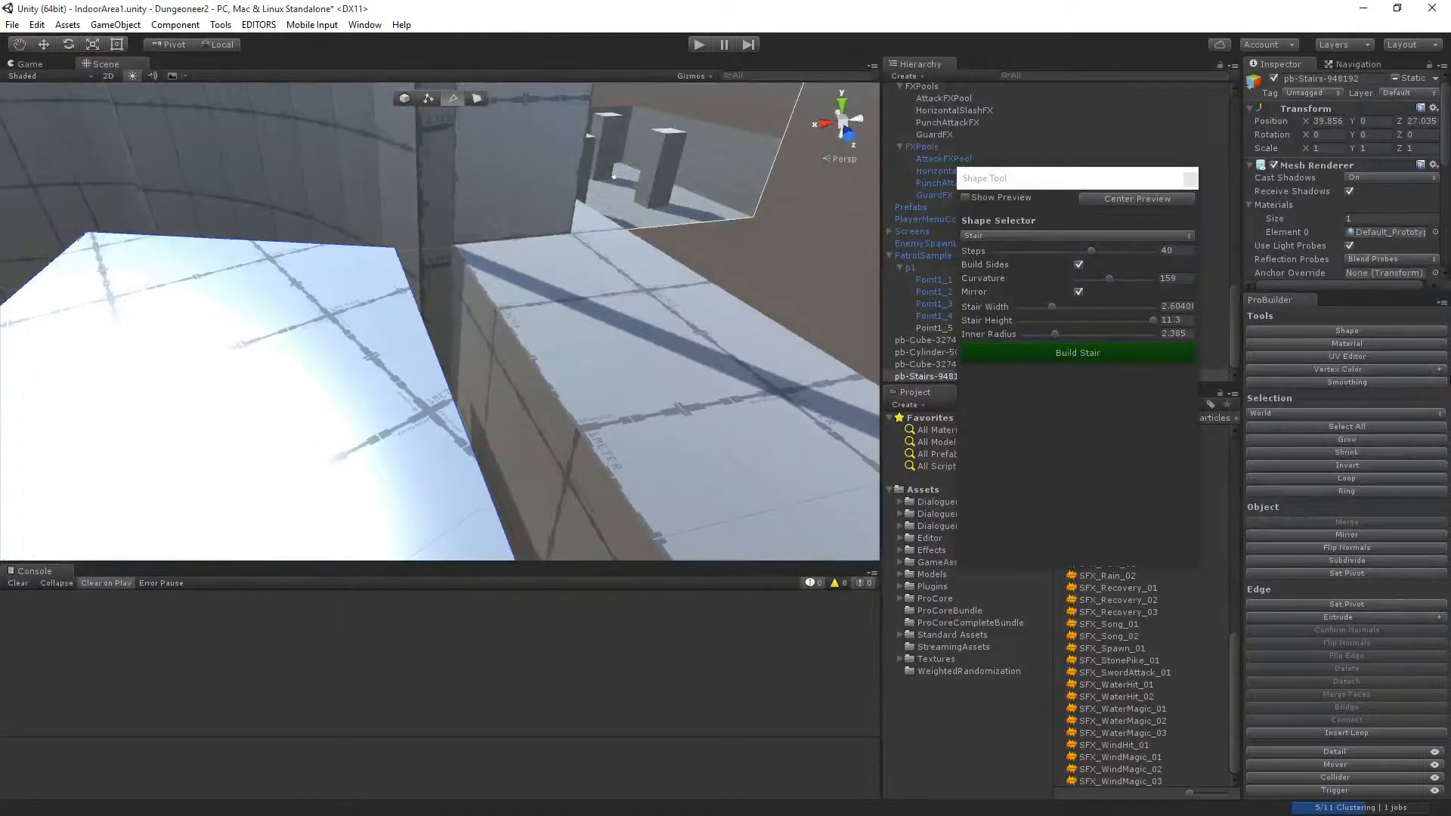
Move the top step's front edge outward and down until it meets the ledge of the upper opening.
left_click(424, 319)
mouse_move(424, 318)
right_mouse_down()
mouse_move(489, 337)
mouse_move(436, 339)
right_mouse_up()
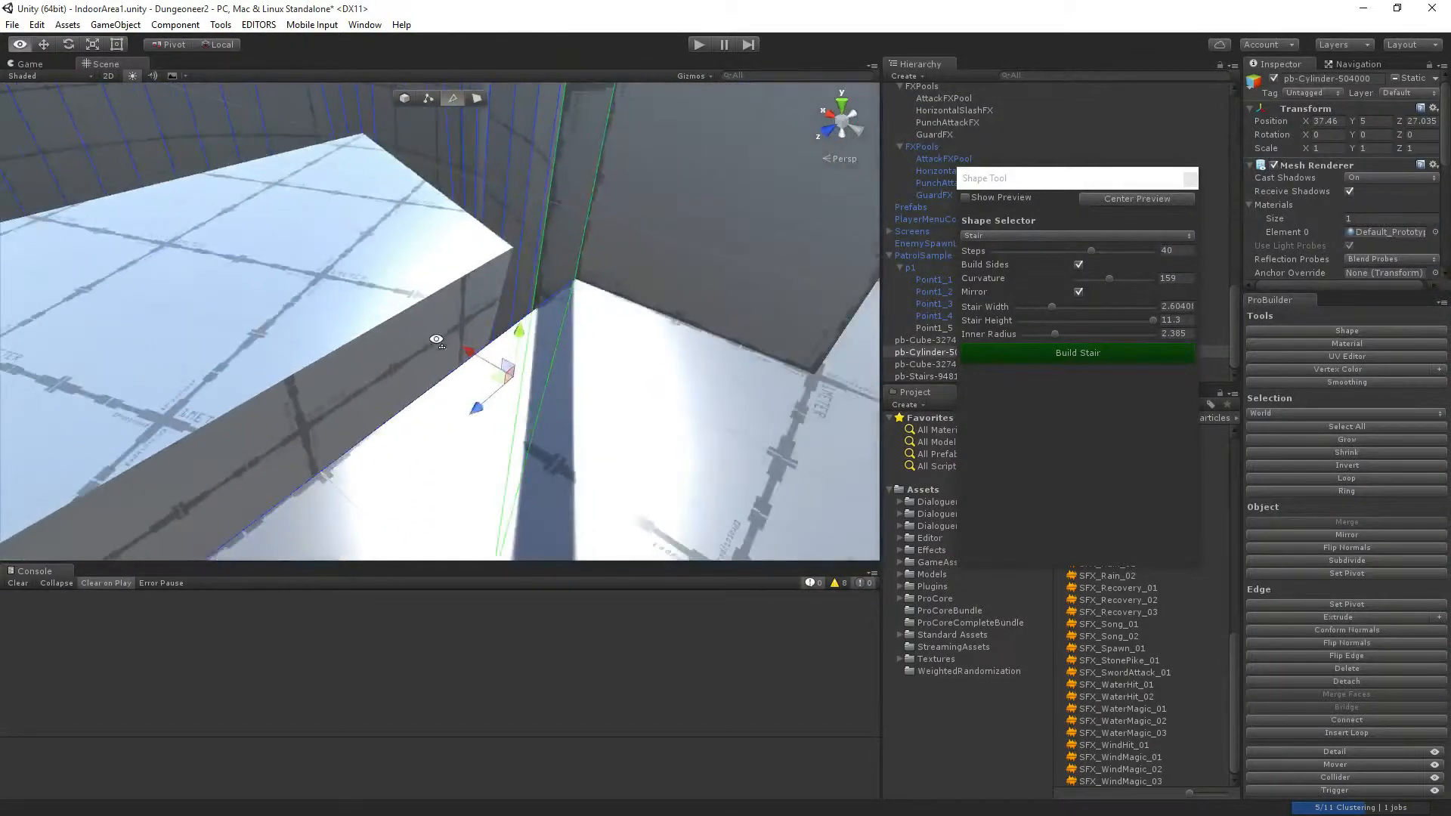
left_click(424, 300)
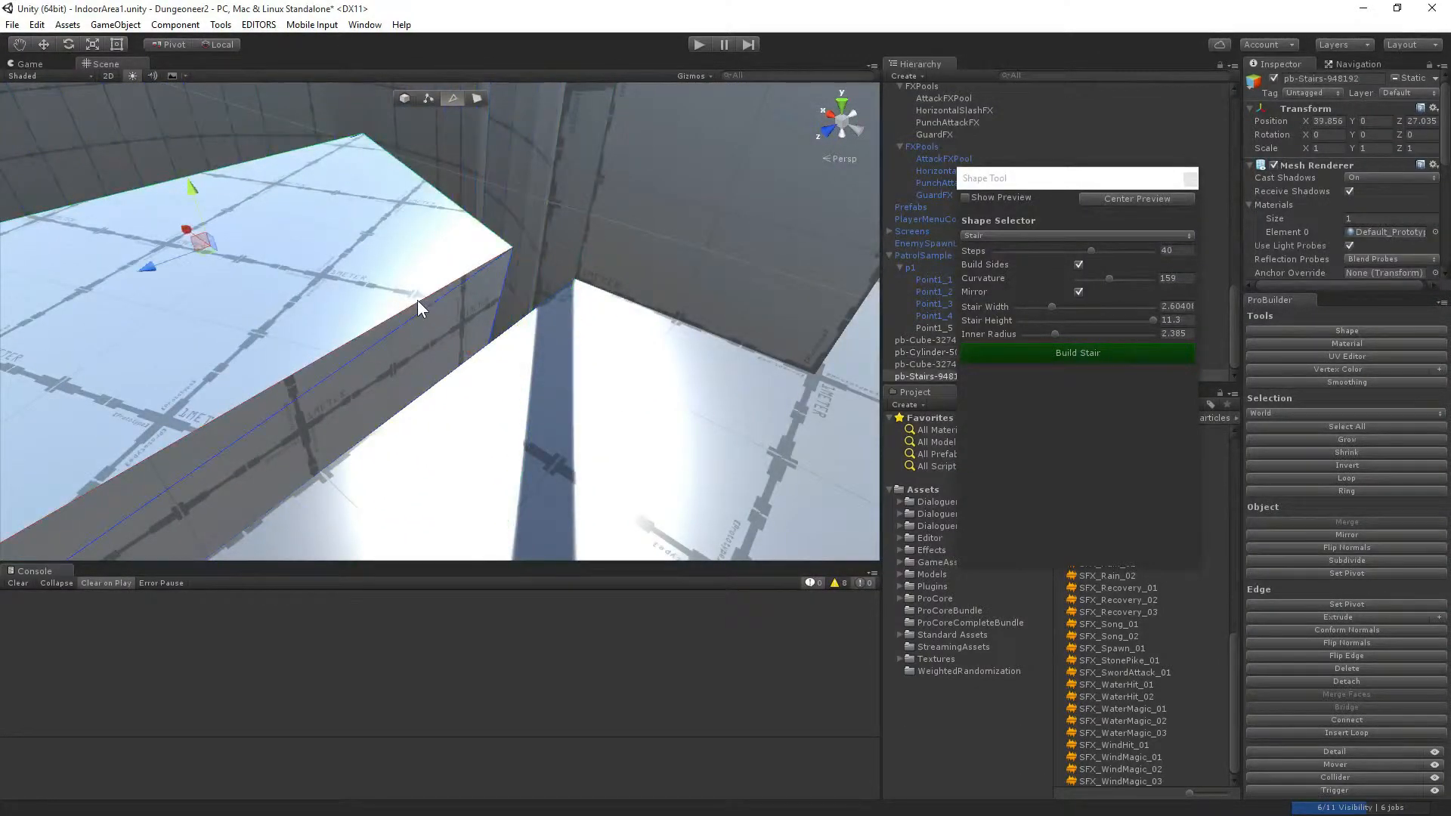
left_click(422, 321)
right_click_drag(434, 359, 257, 358)
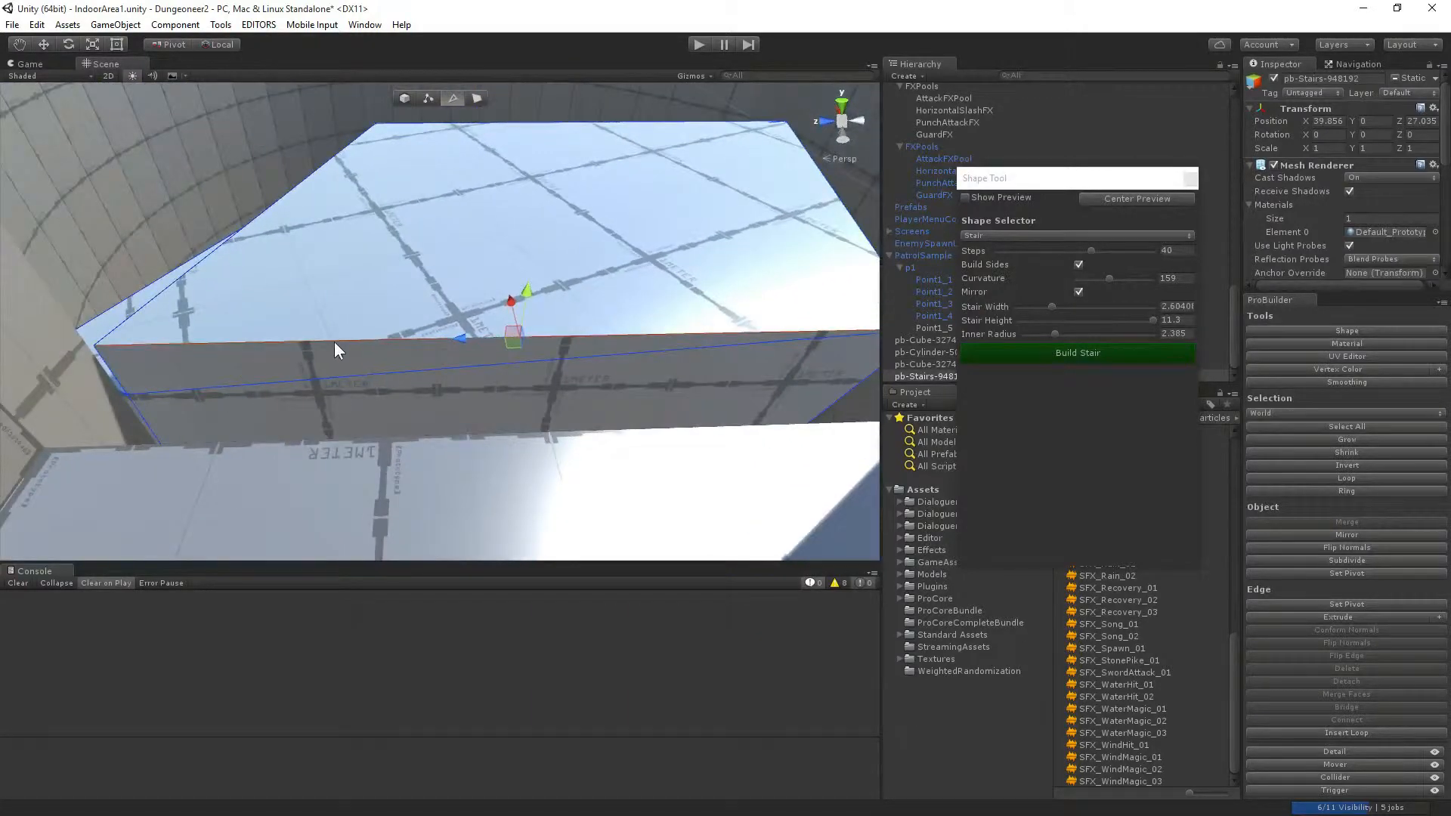
left_click_drag(511, 301, 492, 368, "shift")
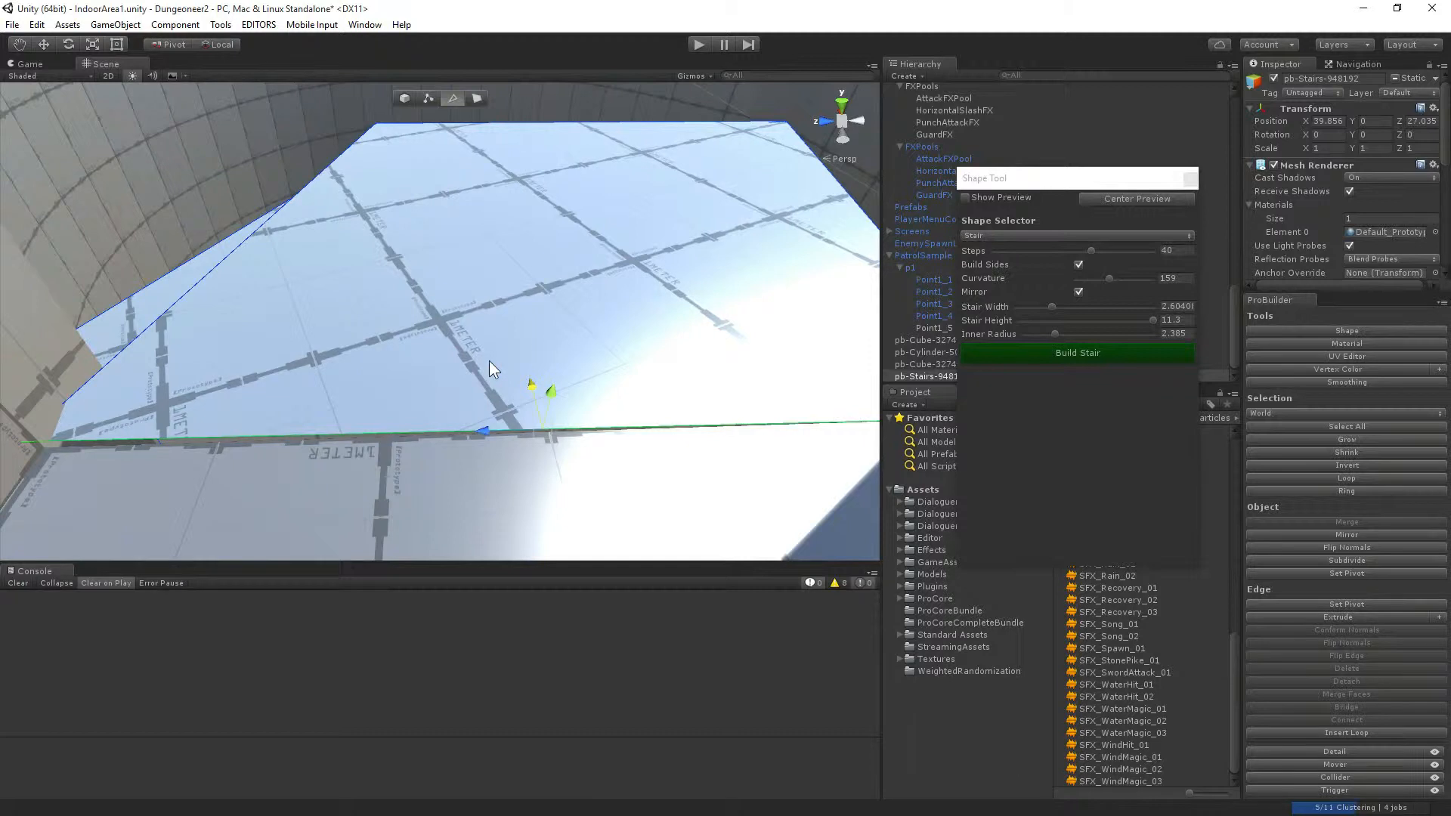
Switch to vertex editing and pull the top step's inner corner vertex along Z to reshape the landing.
right_click_drag(358, 323, 272, 342)
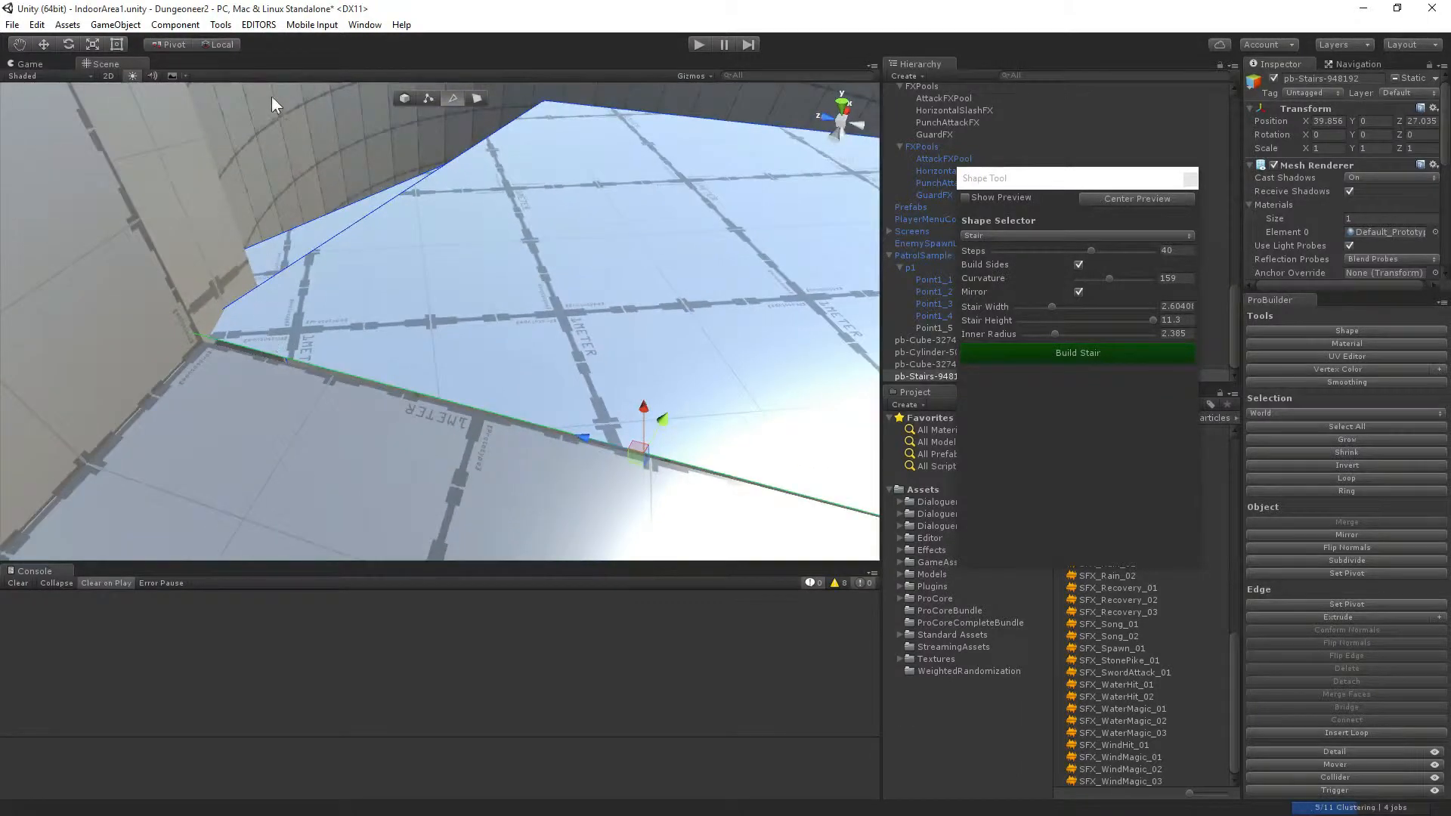
left_click(429, 99)
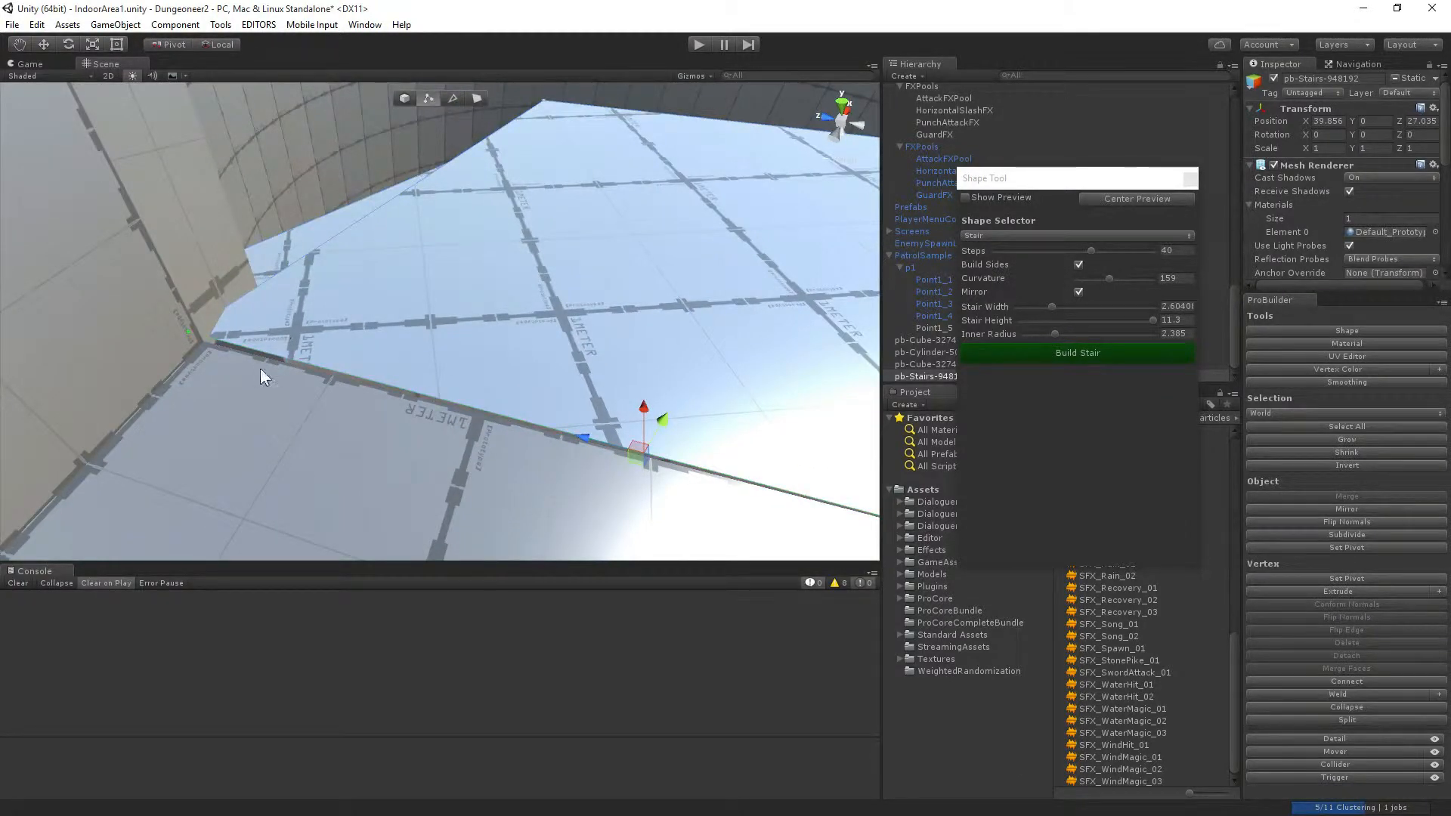
left_click(188, 332)
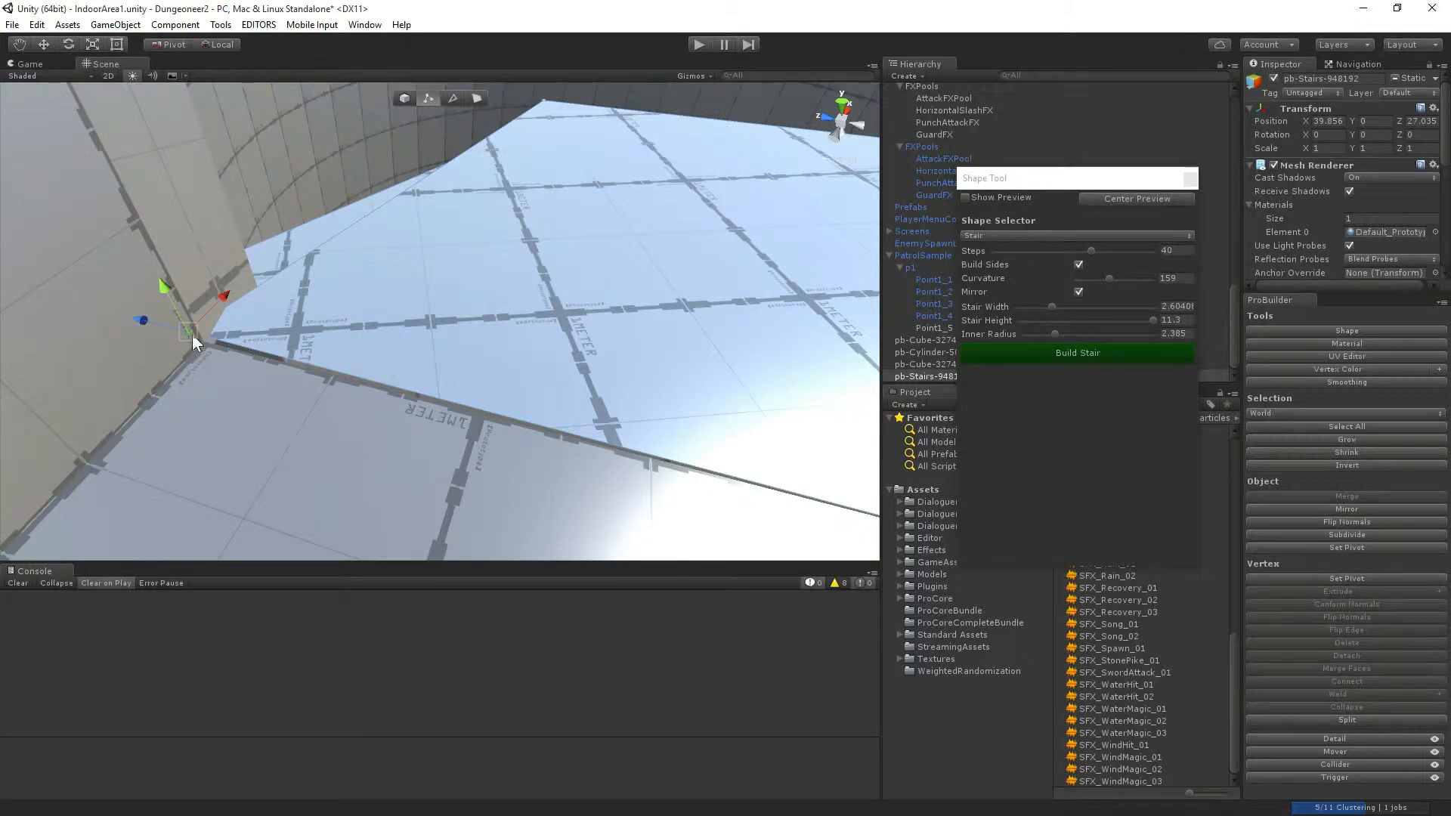
right_click_drag(207, 334, 725, 312)
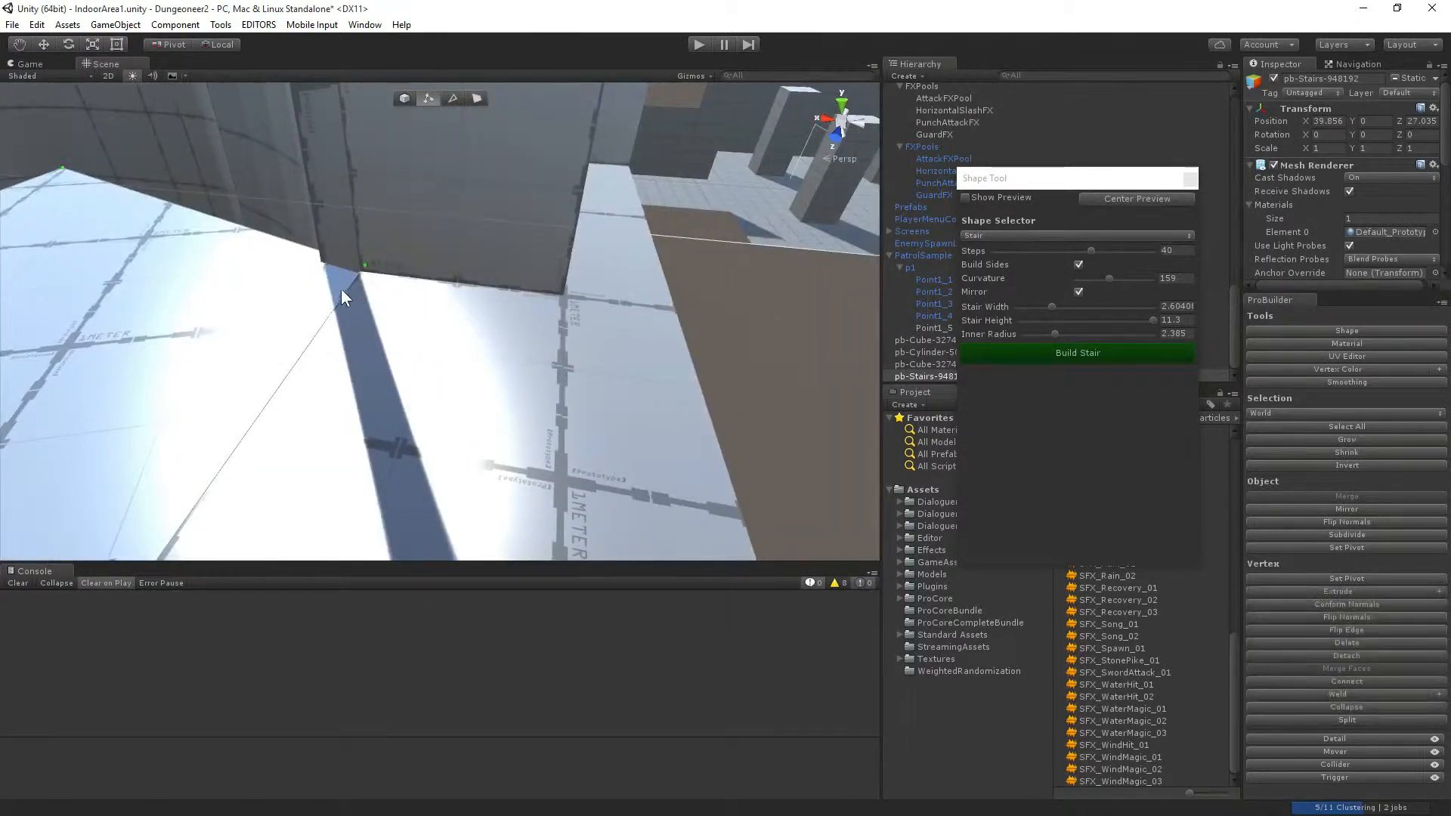
left_click(366, 267)
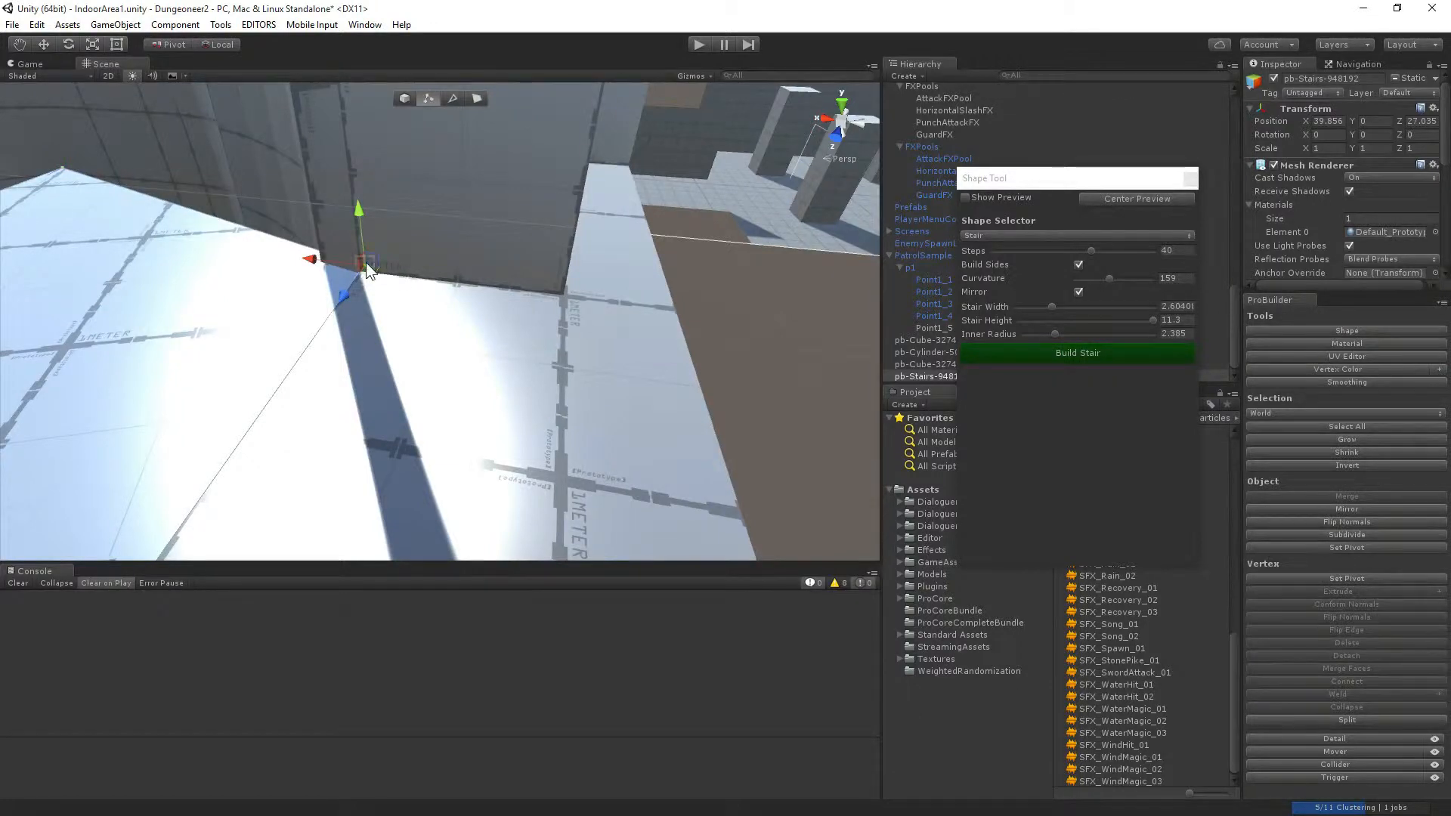
right_click_drag(278, 302, 440, 411)
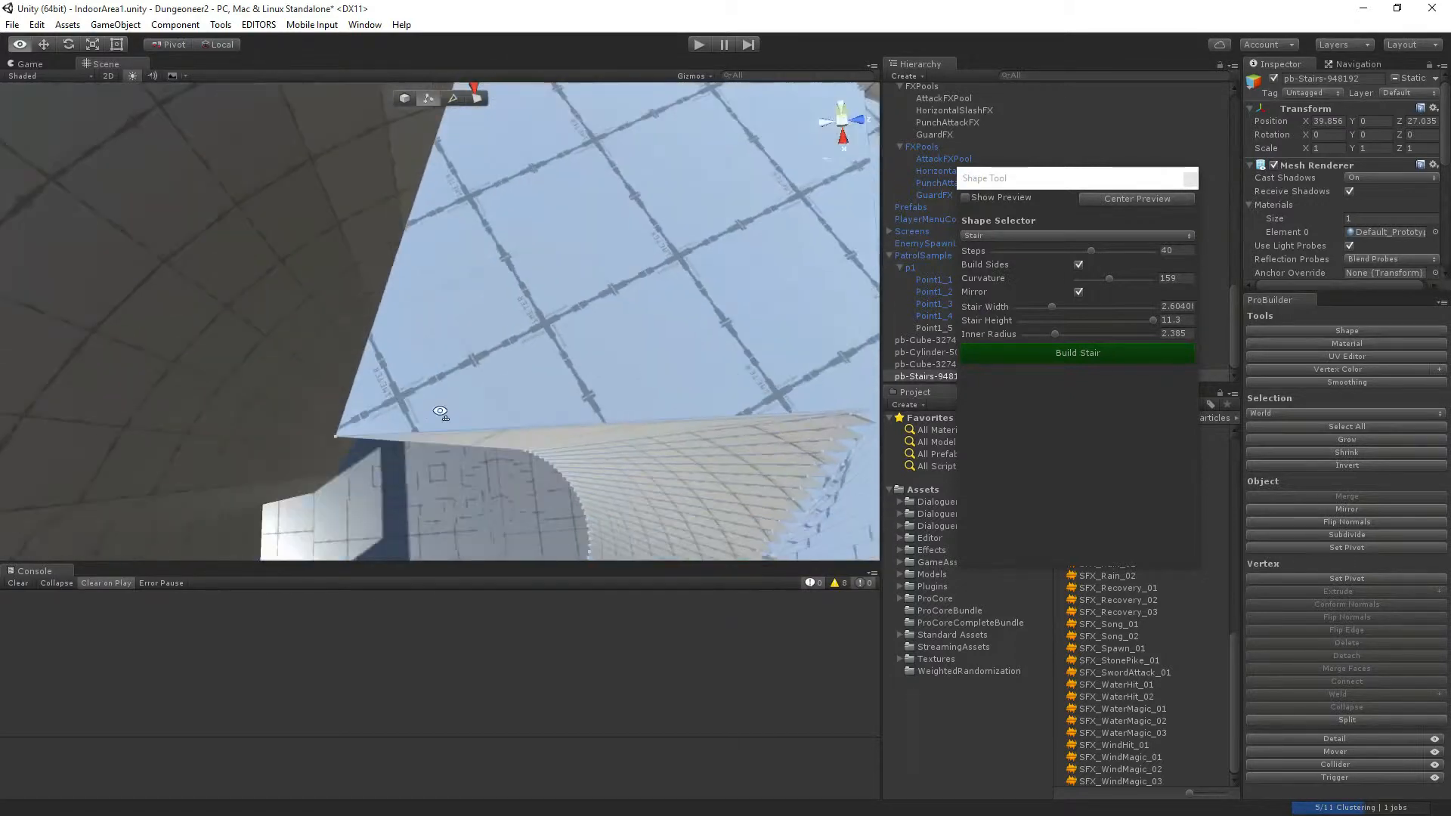
left_click(335, 437)
right_click_drag(335, 437, 442, 391)
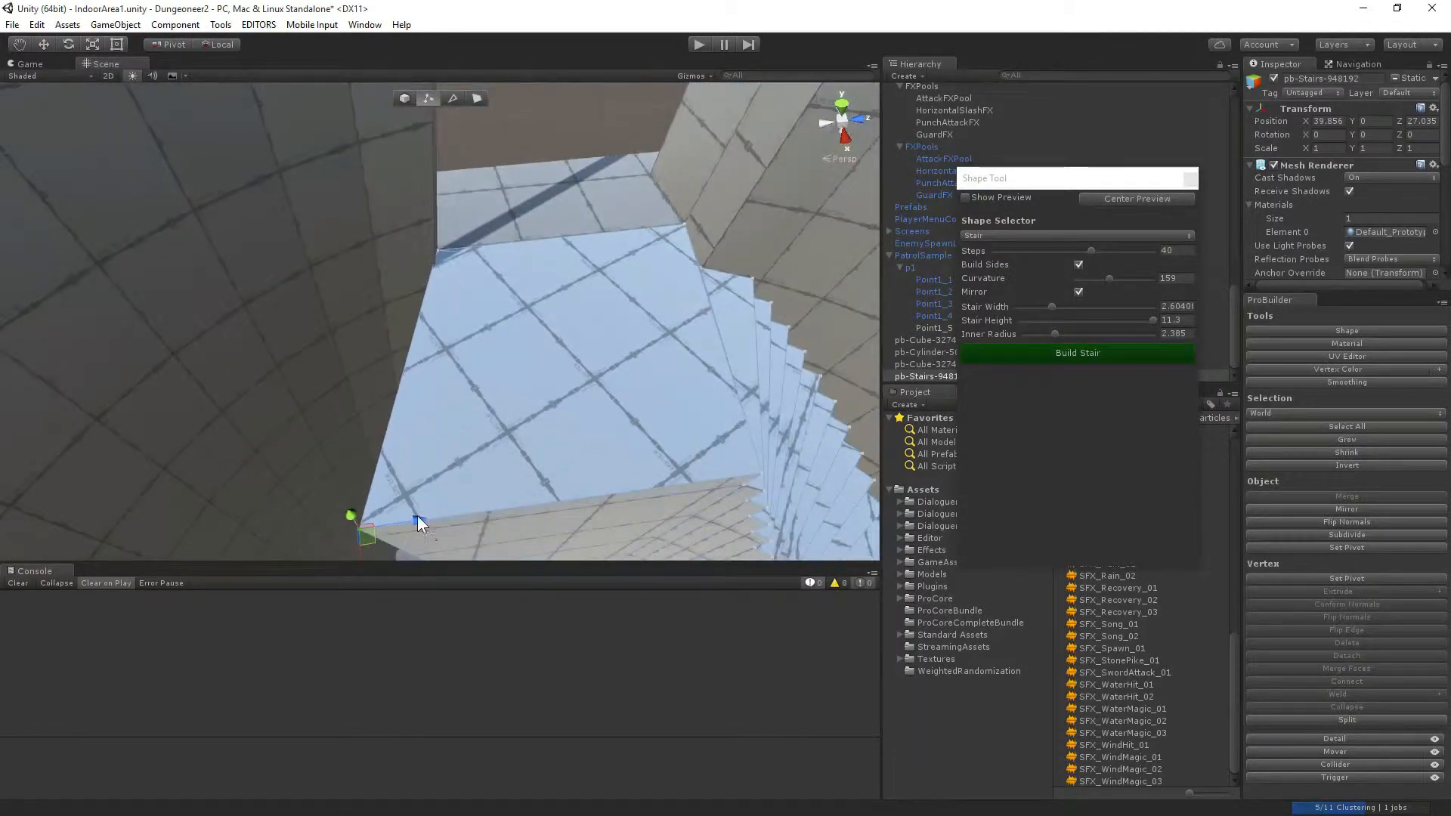
left_click_drag(415, 517, 517, 418)
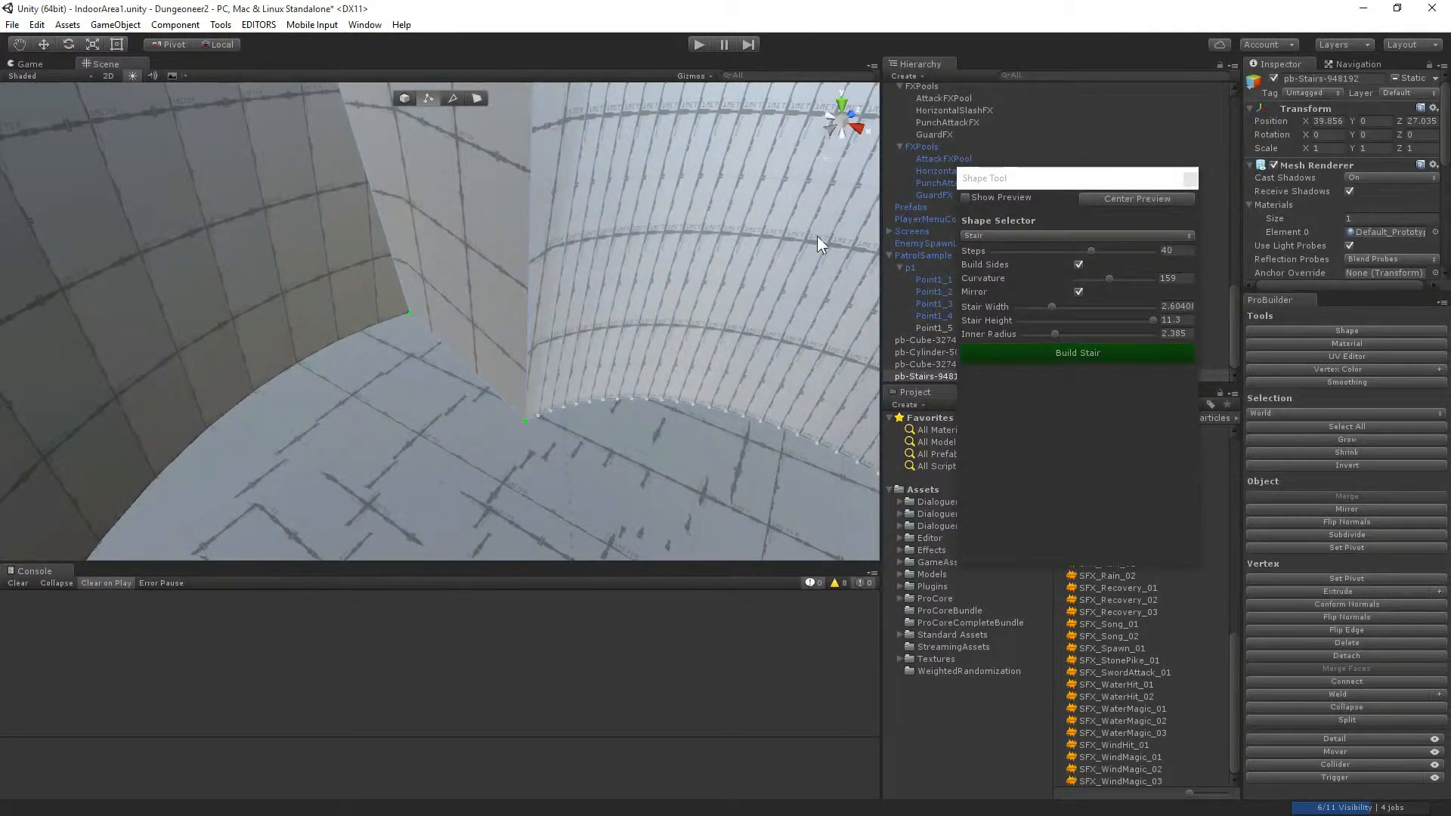
Switch to edge editing and move the bottom edge of the staircase's end wall across the floor along Z.
left_click(452, 99)
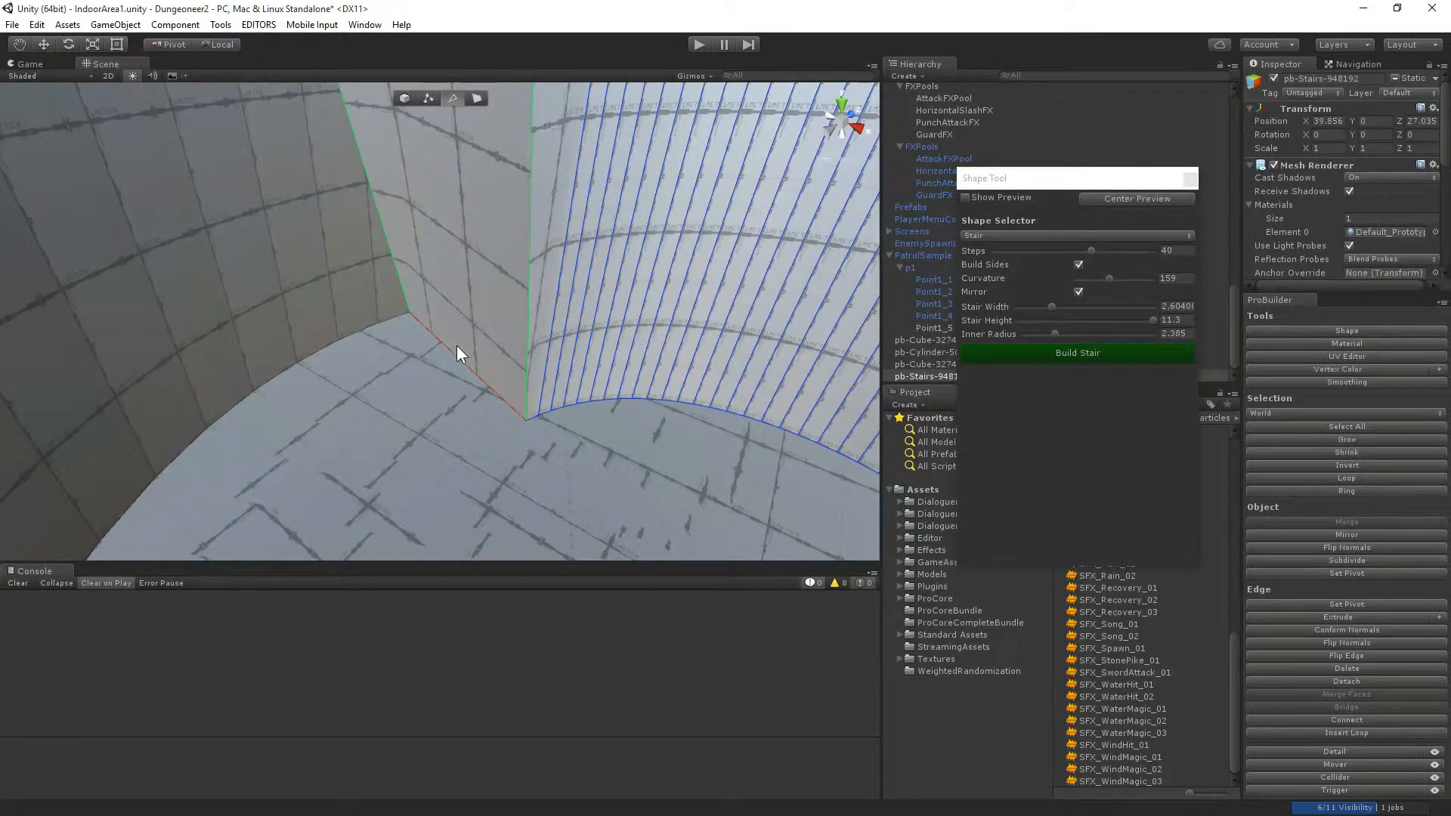
left_click_drag(457, 350, 426, 344, "alt")
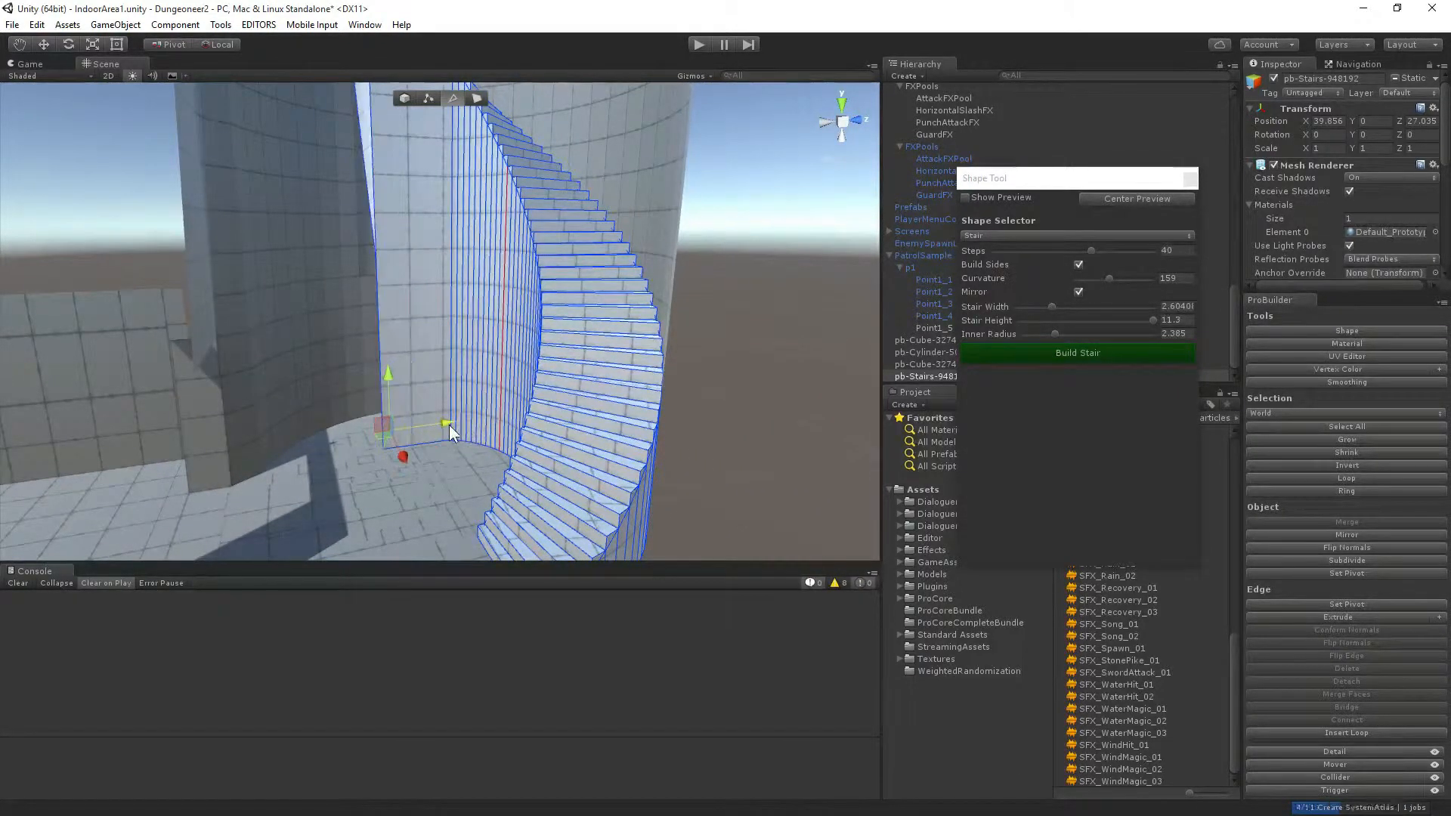
left_click_drag(420, 425, 503, 445)
right_click_drag(503, 446, 584, 521)
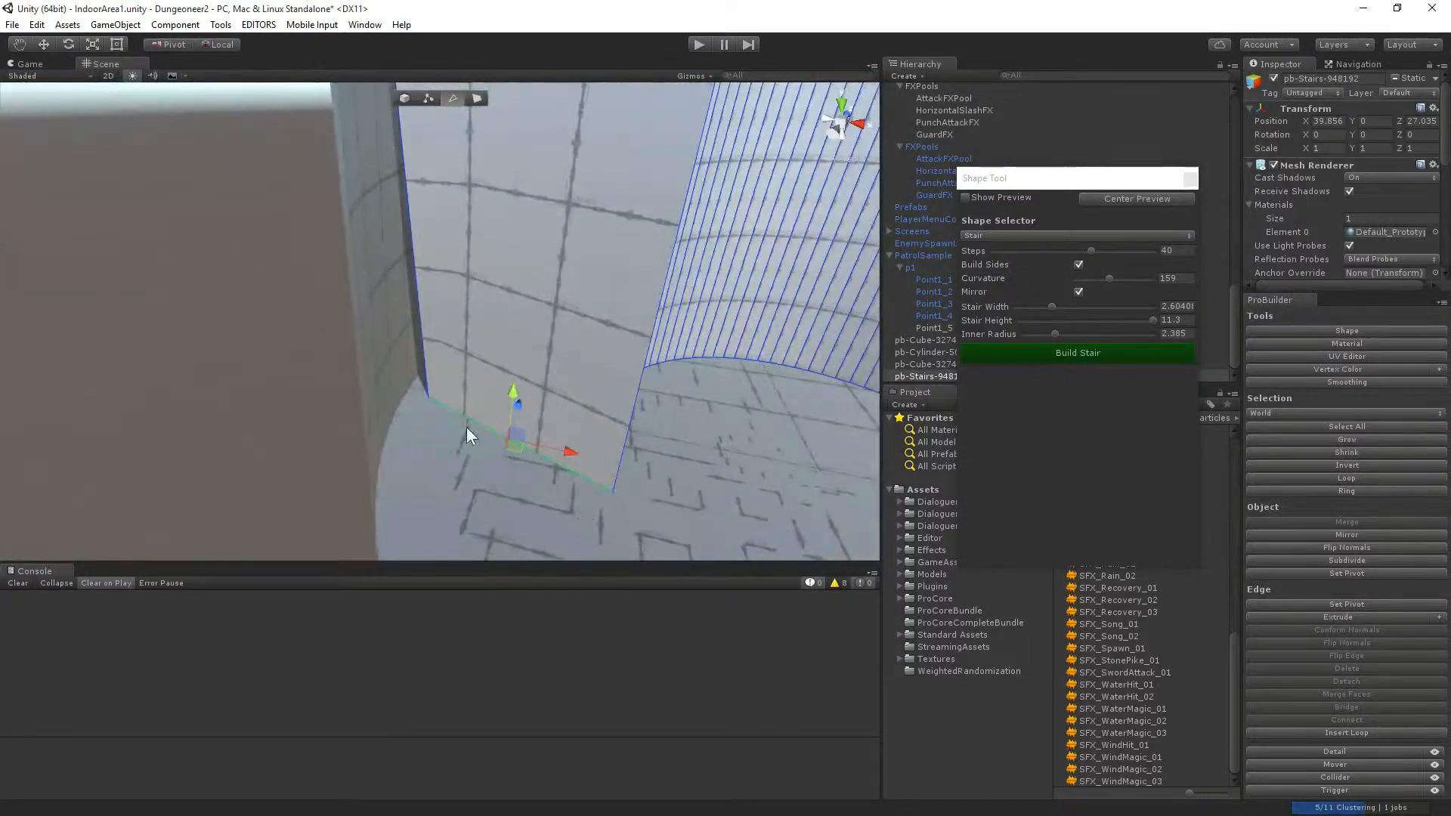
mouse_move(518, 408)
left_mouse_down()
mouse_move(505, 434)
mouse_move(515, 406)
left_mouse_up()
right_click_drag(650, 519, 594, 451)
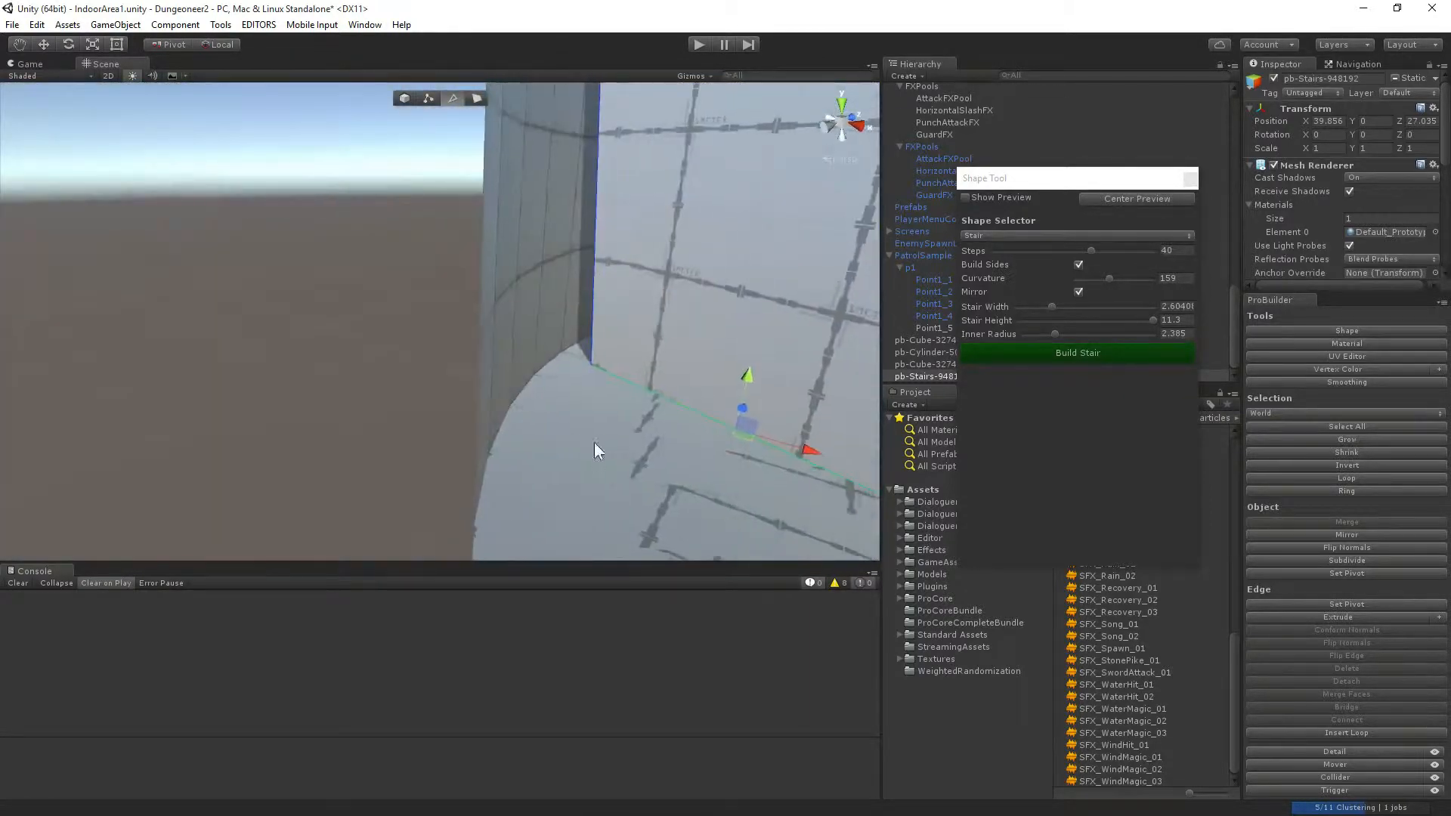
Switch to vertex editing and nudge the bottom corner vertex of the staircase's end wall along X.
left_click(428, 98)
left_click(591, 366)
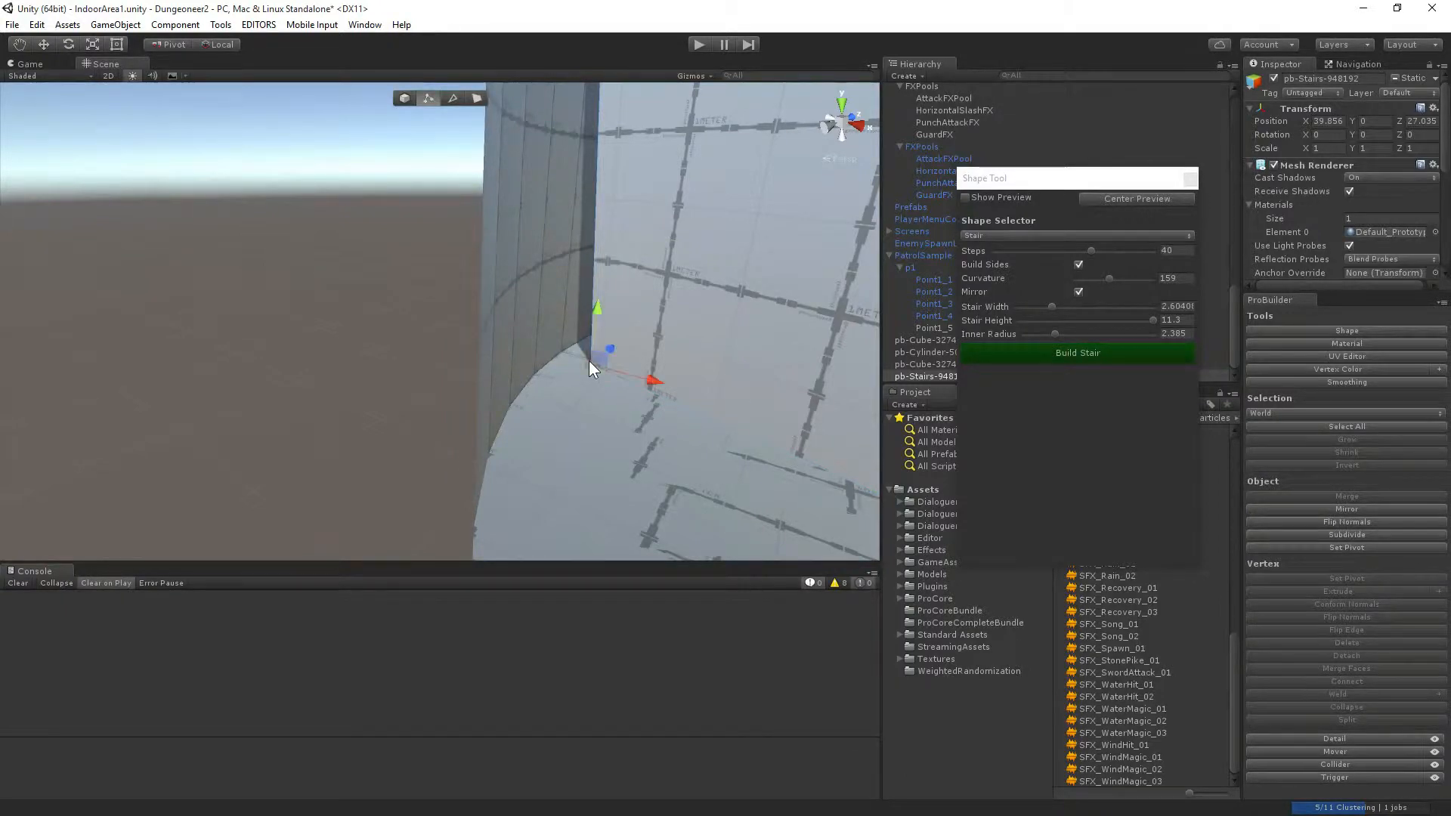
middle_click_drag(611, 349, 573, 383)
right_click_drag(573, 383, 570, 320)
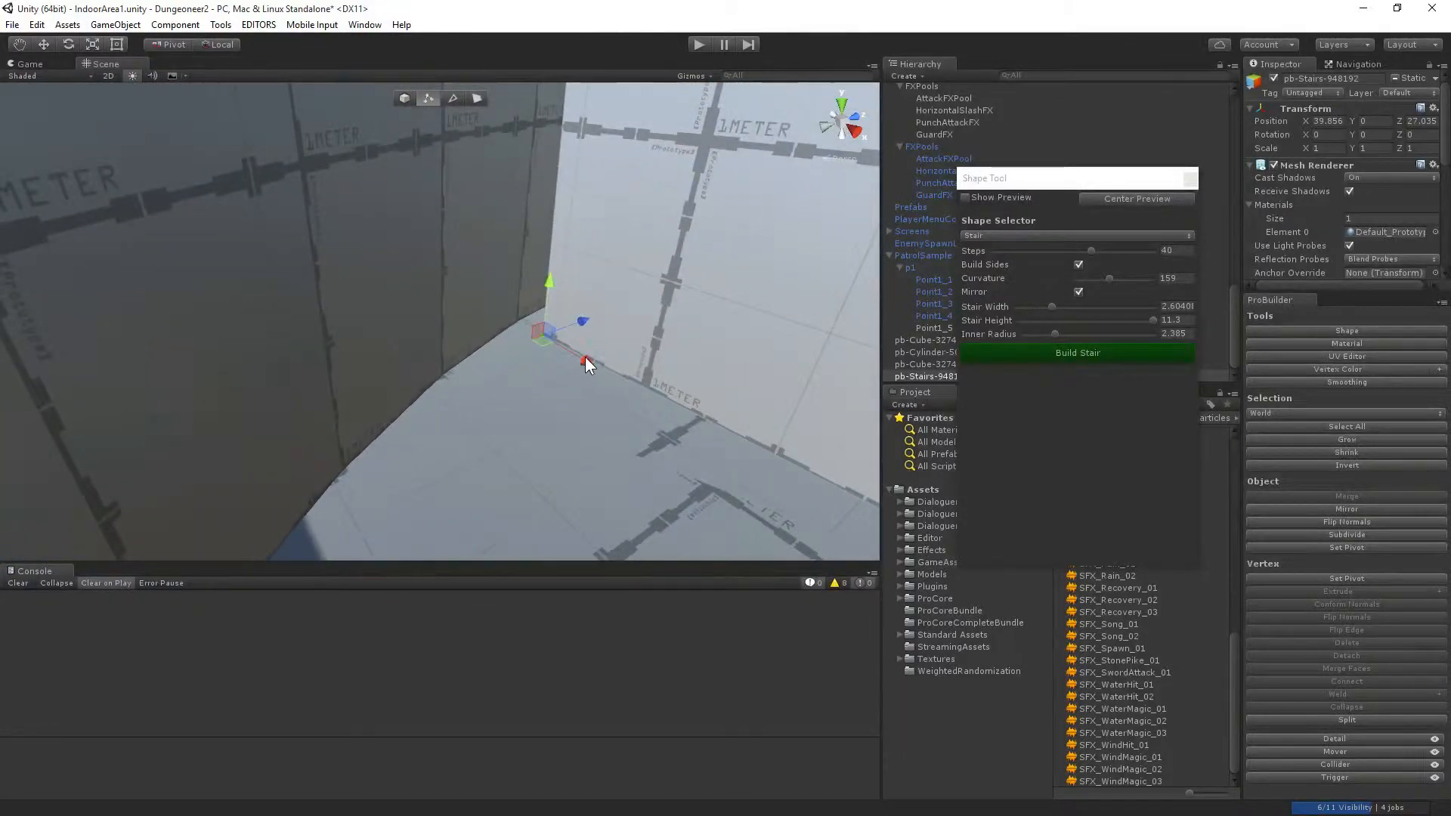
left_click_drag(585, 358, 581, 355)
Move the end wall's bottom corner vertex along Z and fine-tune its position against the curved room wall.
right_click_drag(534, 332, 469, 412)
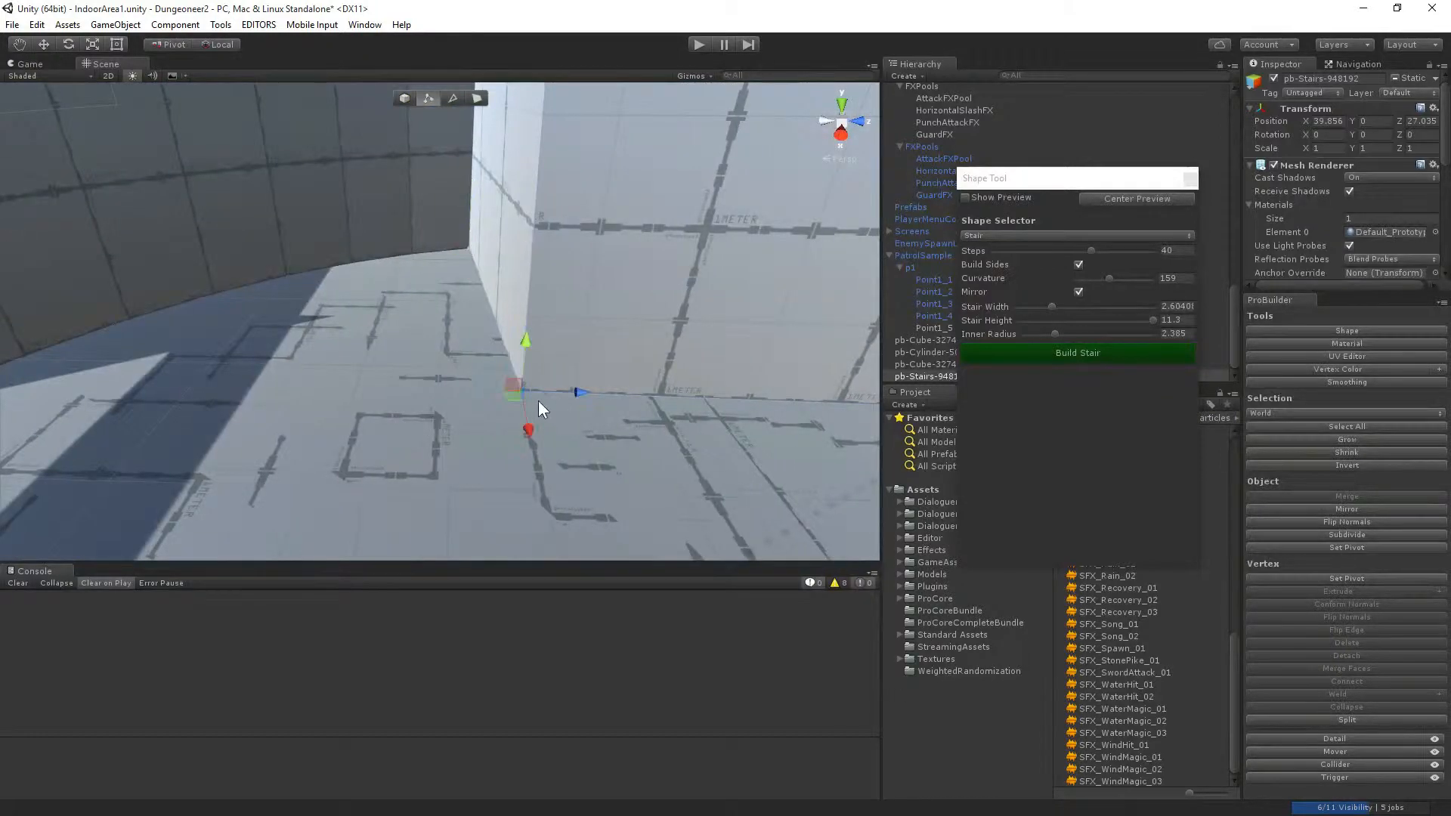
left_click_drag(575, 388, 545, 378)
right_click_drag(546, 378, 735, 334)
right_click_drag(625, 333, 620, 363)
mouse_move(491, 426)
left_mouse_down()
mouse_move(443, 426)
mouse_move(487, 402)
left_mouse_up()
right_click_drag(487, 402, 617, 327)
Run the level in play mode to test the staircase and upper opening, and stop it.
left_click(391, 350)
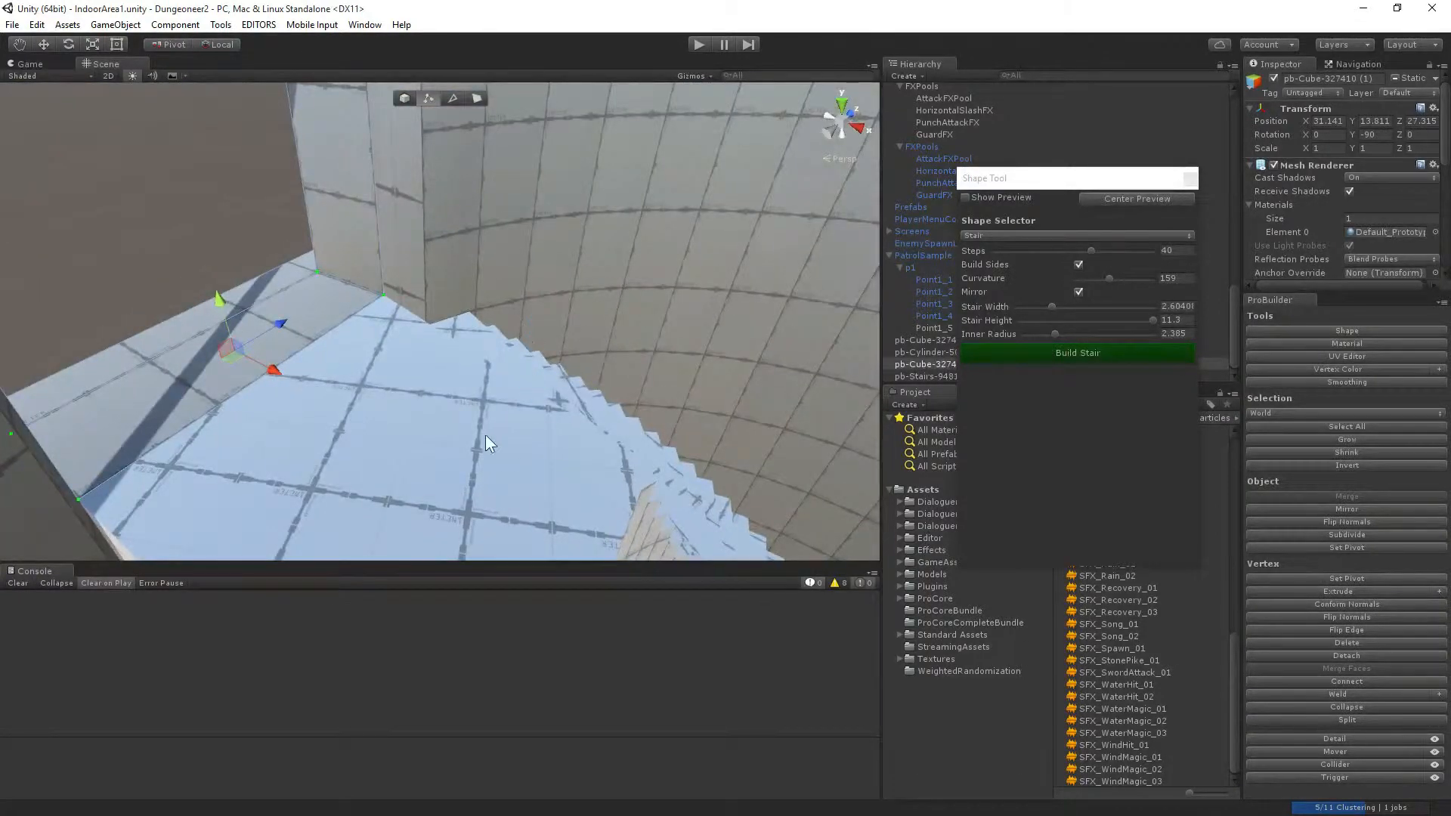
right_click_drag(485, 433, 566, 71)
left_click(699, 44)
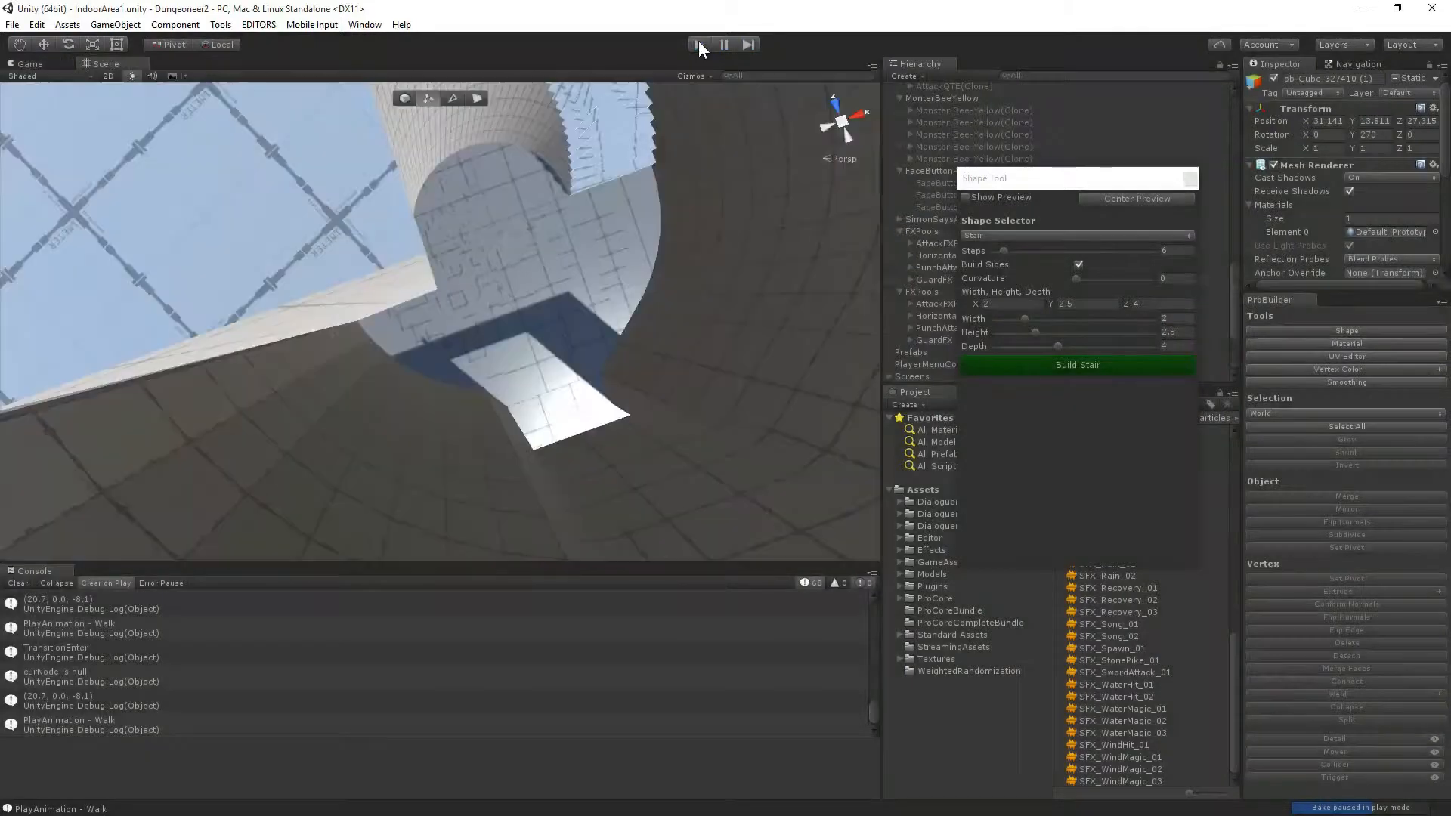
left_click(699, 44)
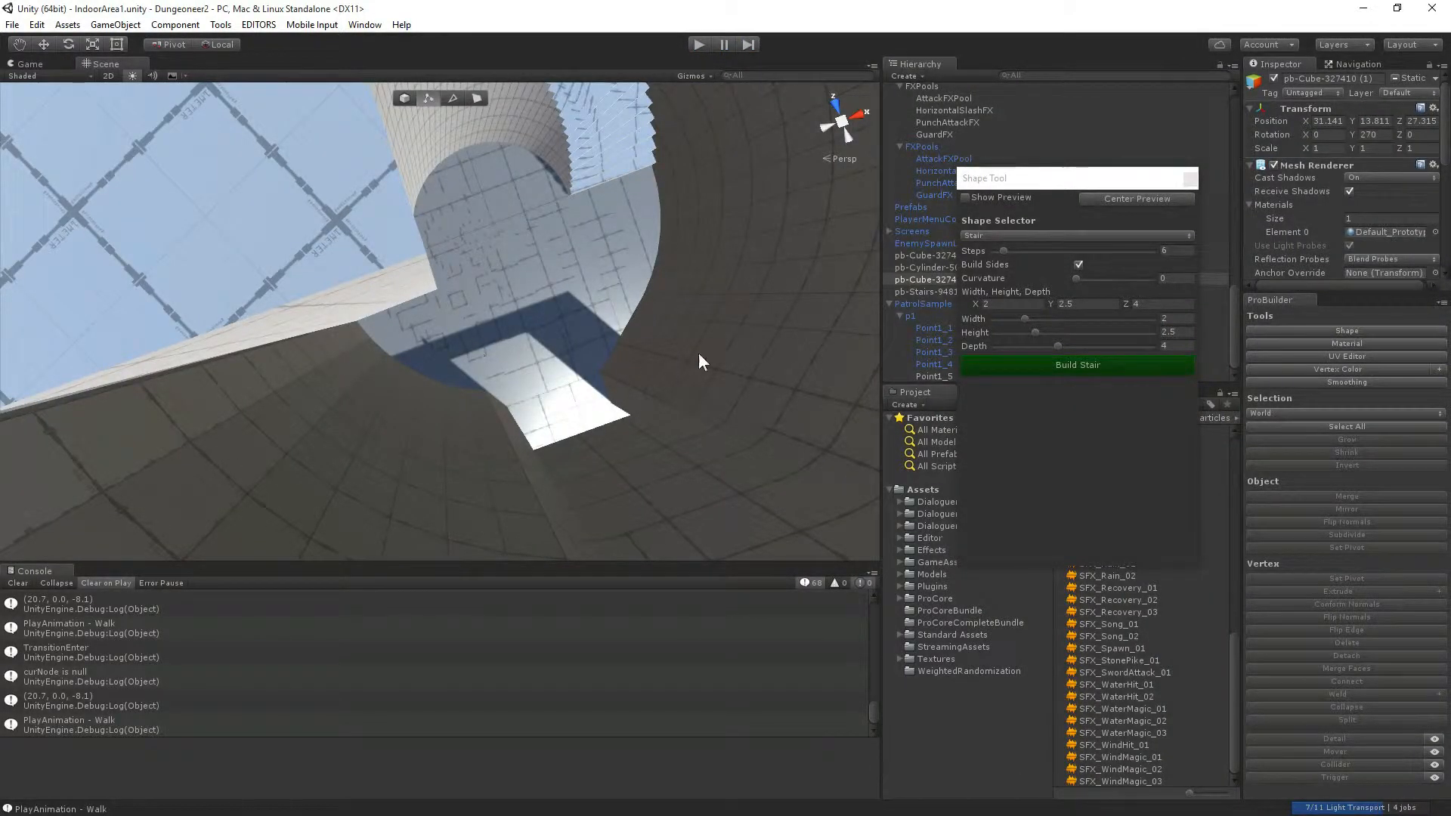
Switch back to object selection and select the curved staircase inside the cylindrical room.
left_click(363, 199)
left_click_drag(364, 202, 276, 180, "alt")
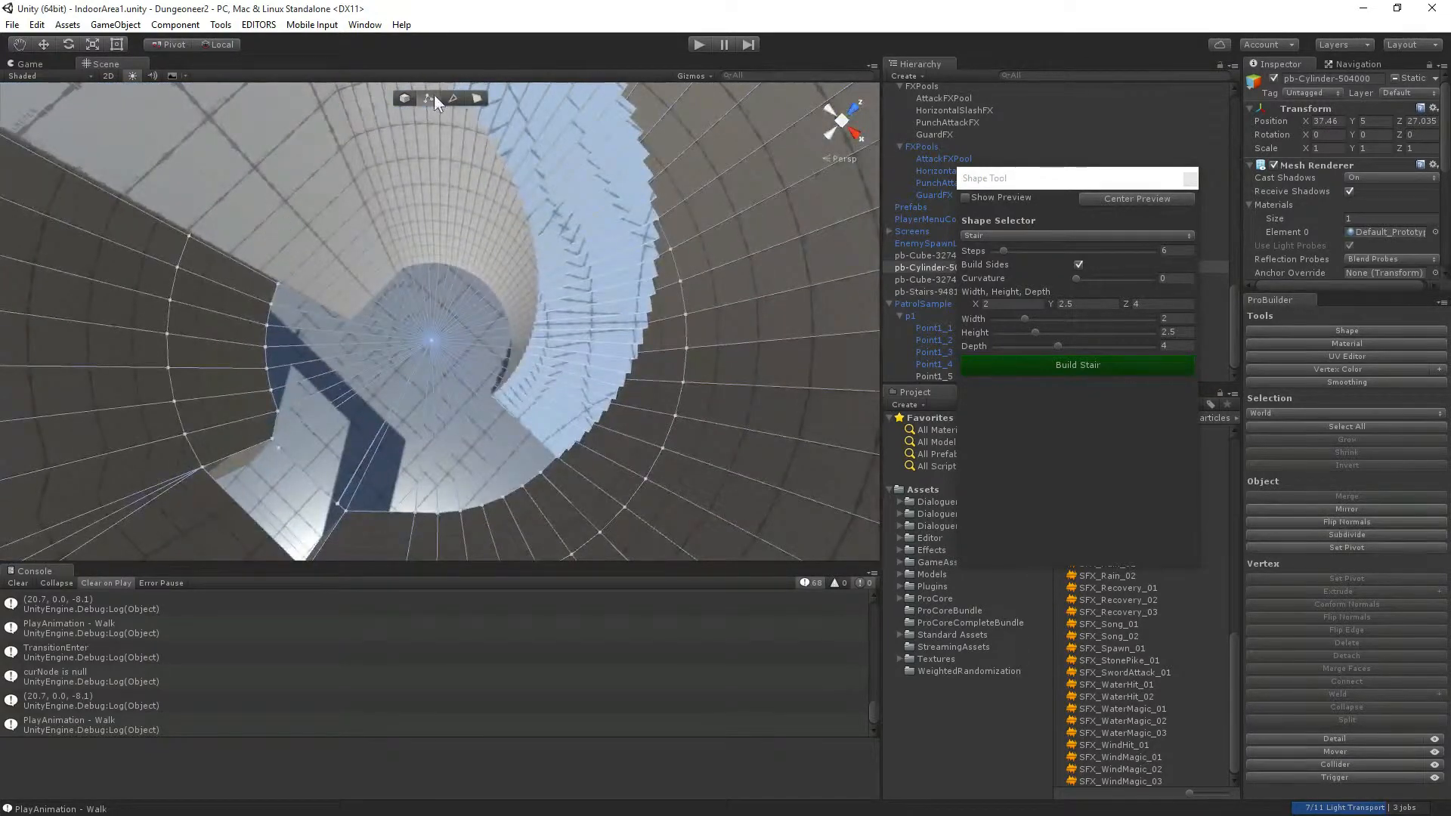
left_click(409, 99)
left_click(479, 215)
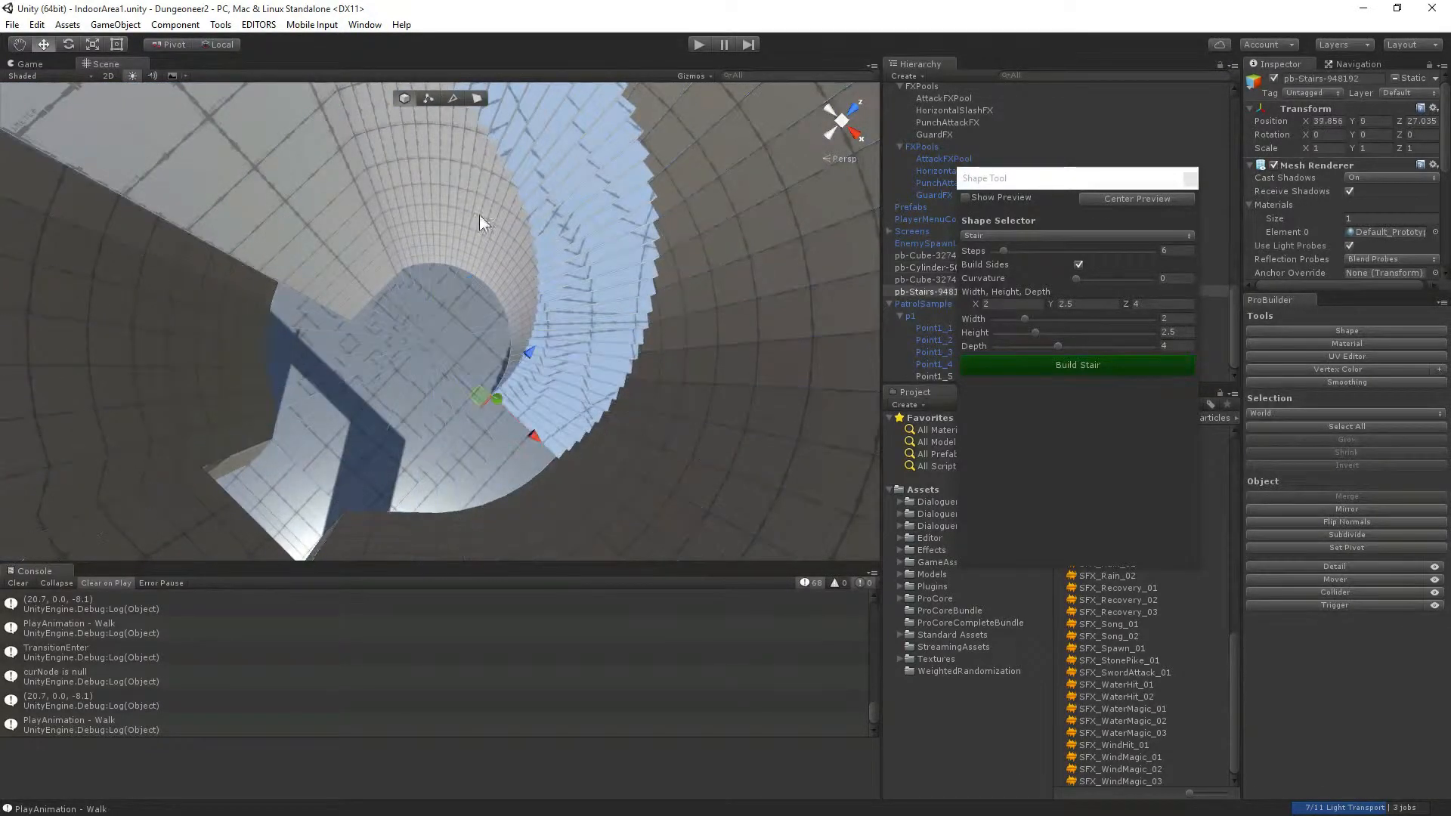
right_click_drag(563, 340, 546, 147)
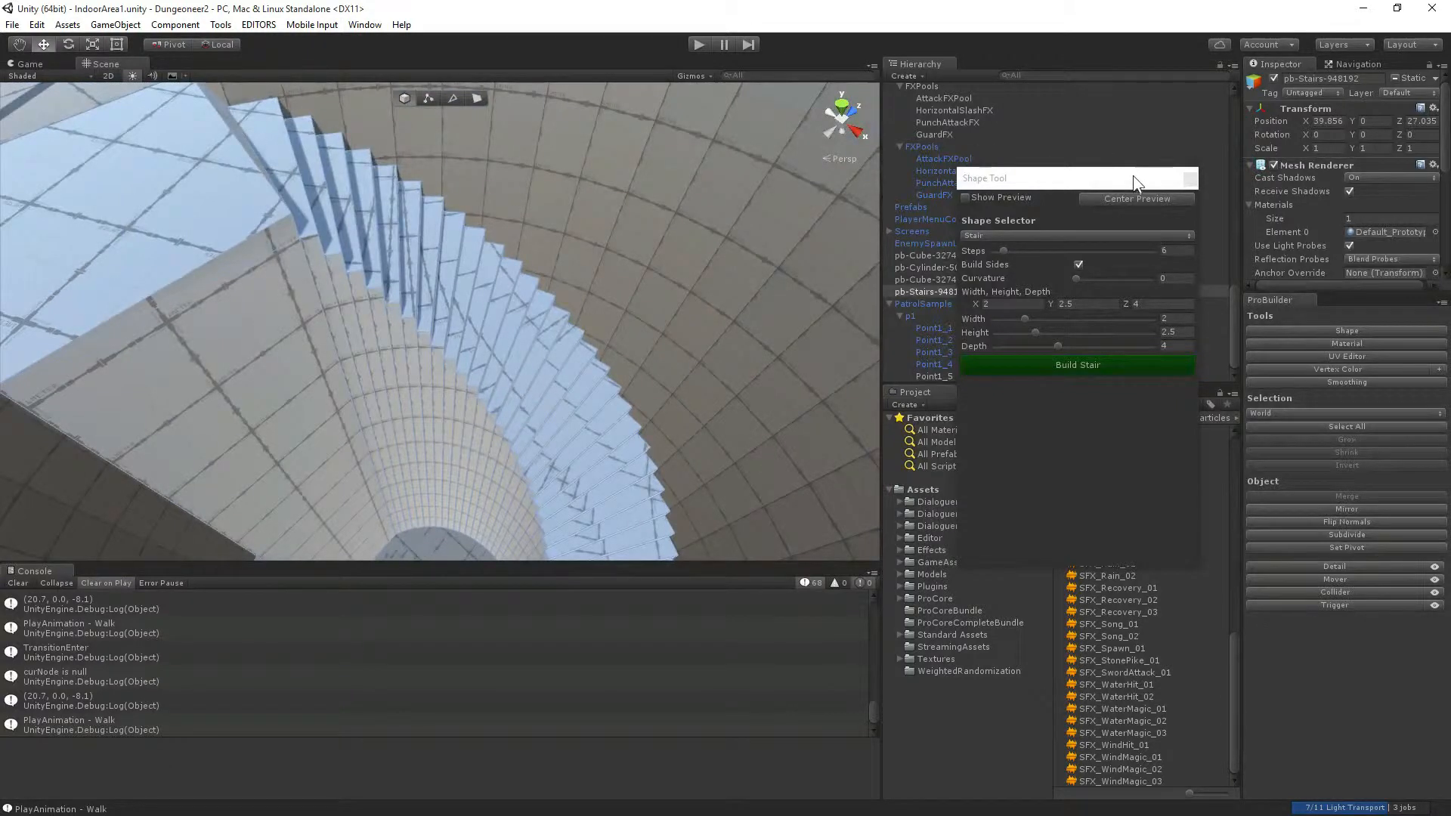
Close the Shape Tool window and reselect the curved staircase.
left_click_drag(1005, 250, 1029, 240)
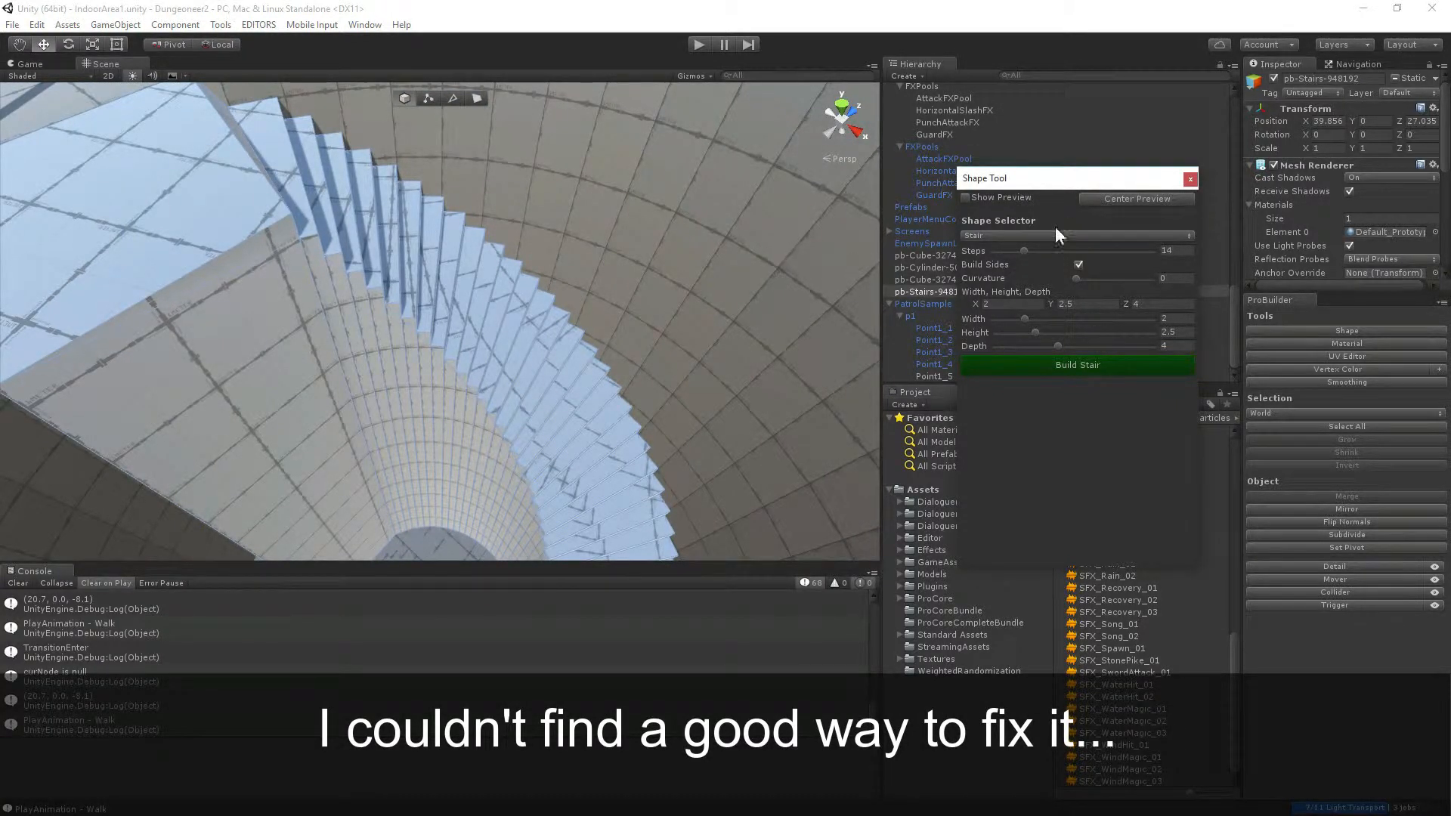
left_click(1189, 181)
left_click(627, 418)
right_click_drag(627, 418, 560, 349)
left_click(497, 346)
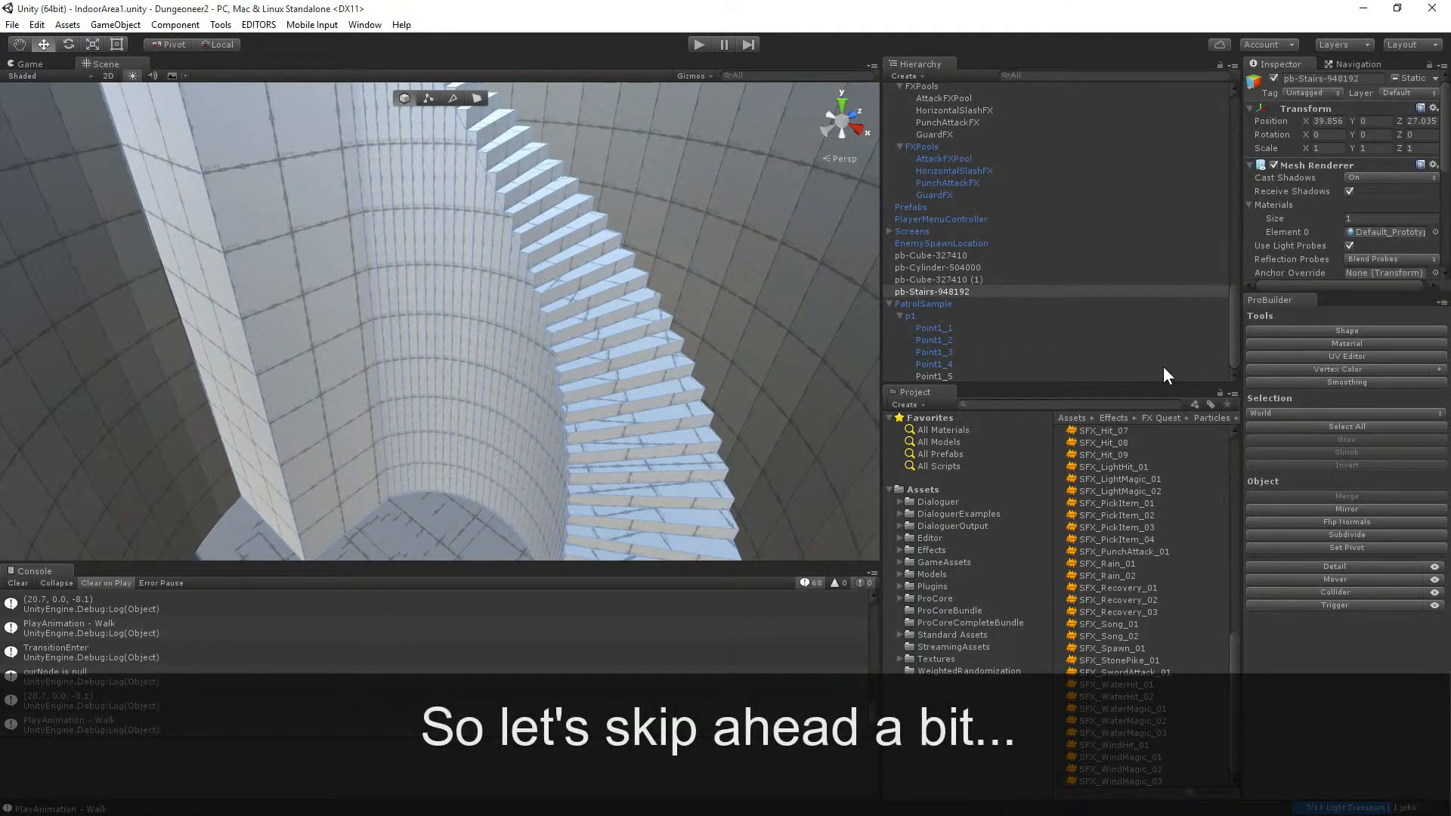
Set the selected staircase's entity type to Detail and open the ProBuilder shape builder.
left_click(1313, 567)
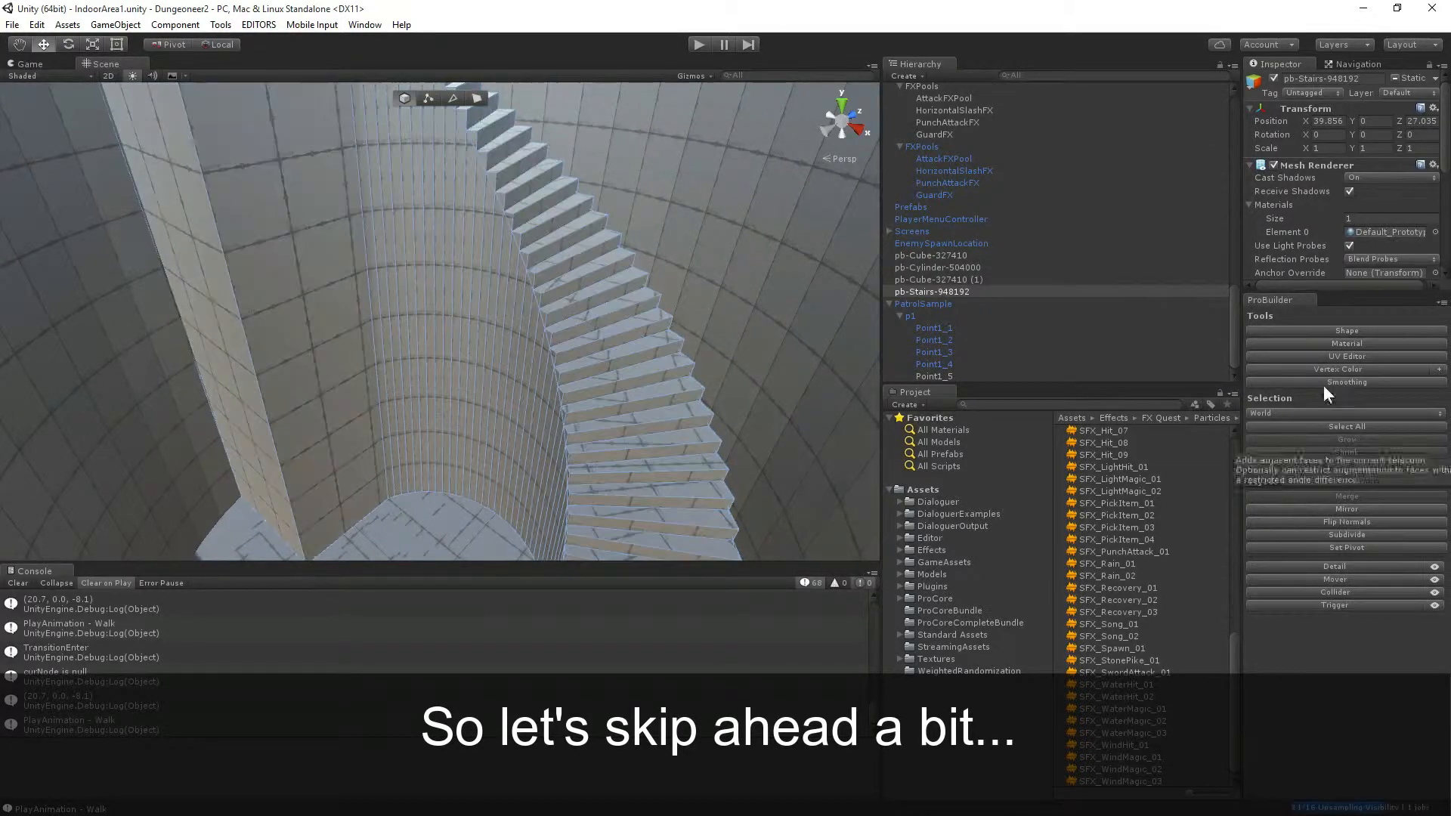
left_click(1348, 332)
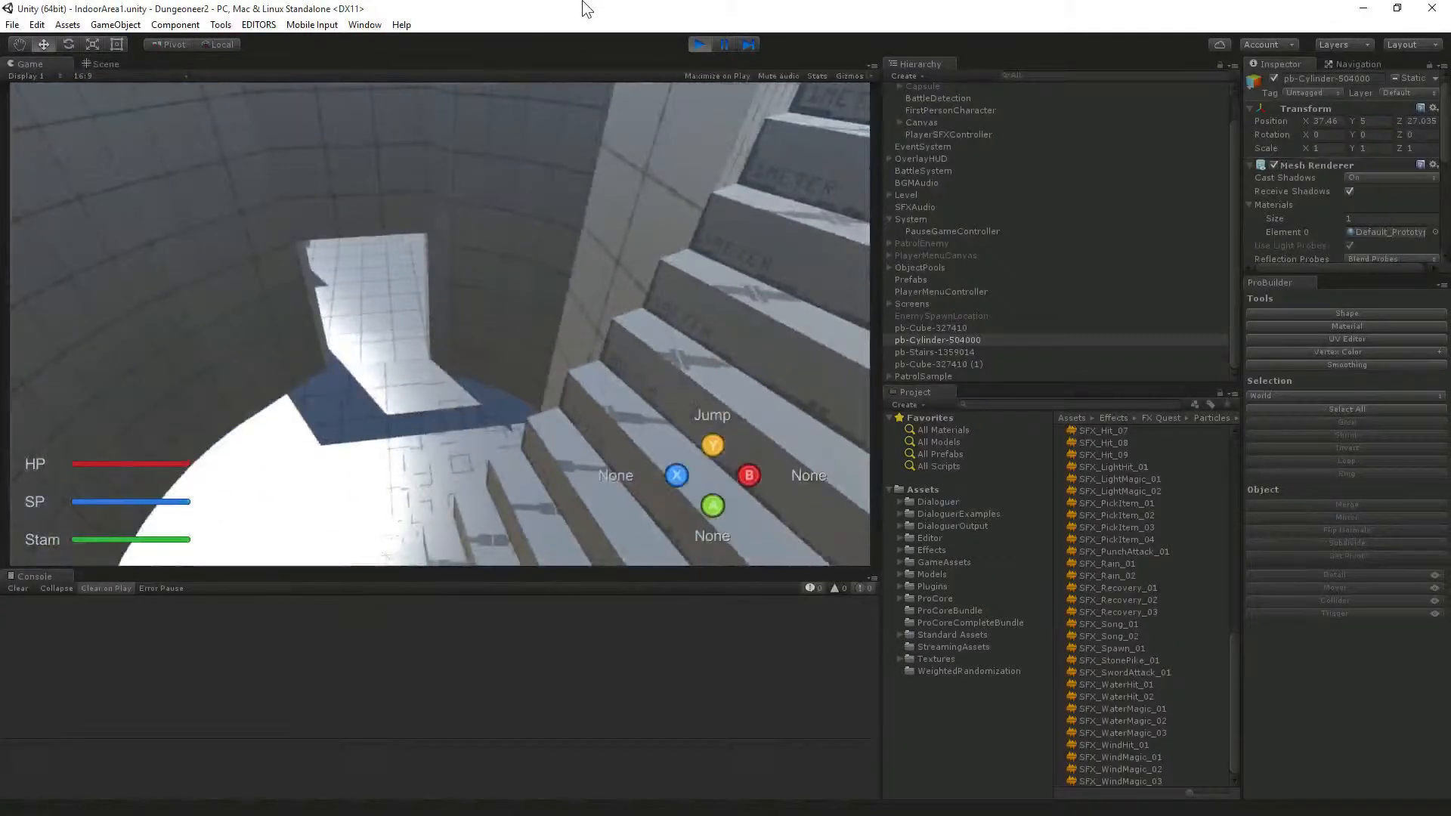
Stop the play test and switch to edge editing beside the upper doorway block.
left_click(699, 45)
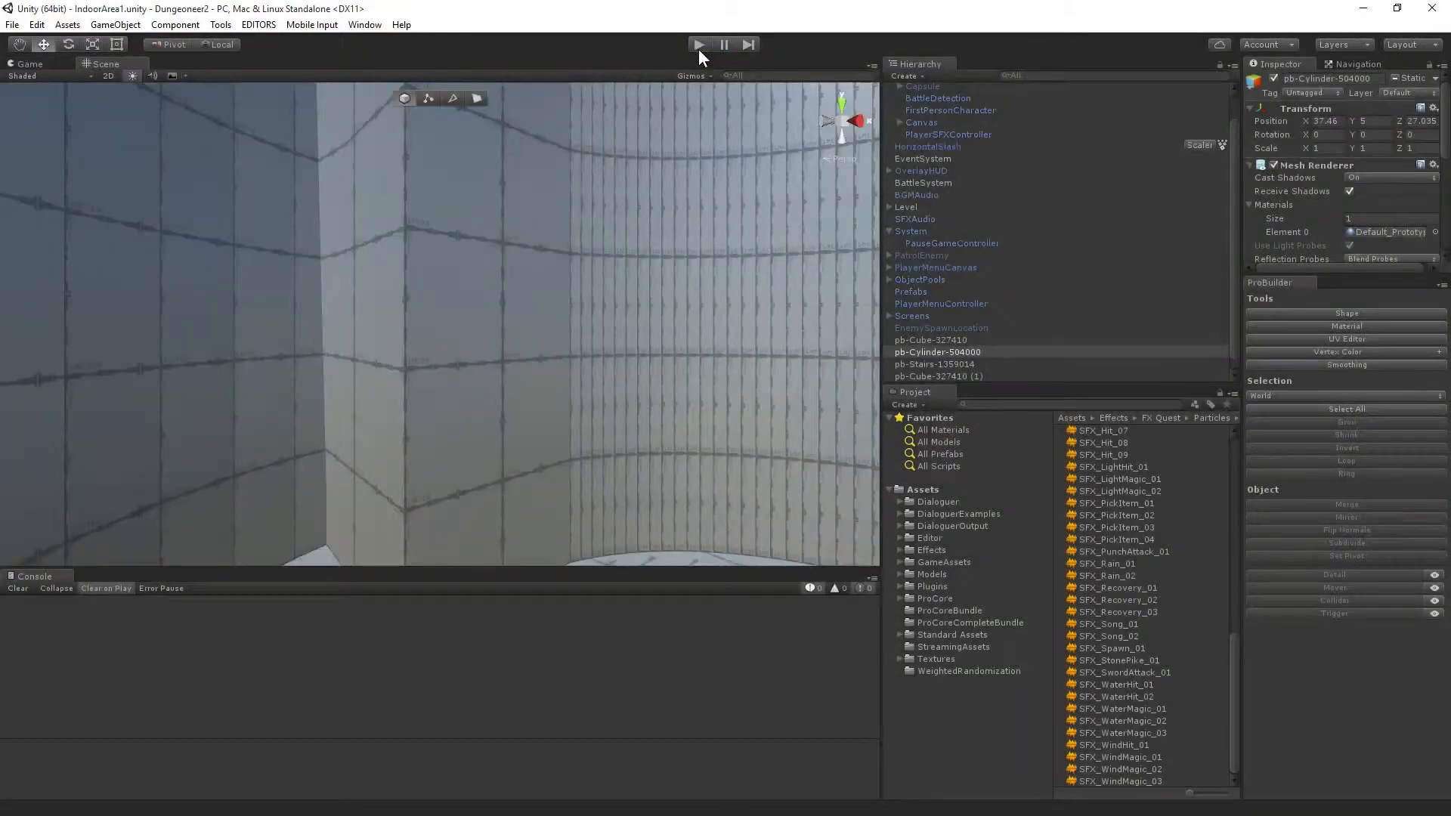
right_click_drag(419, 378, 236, 314)
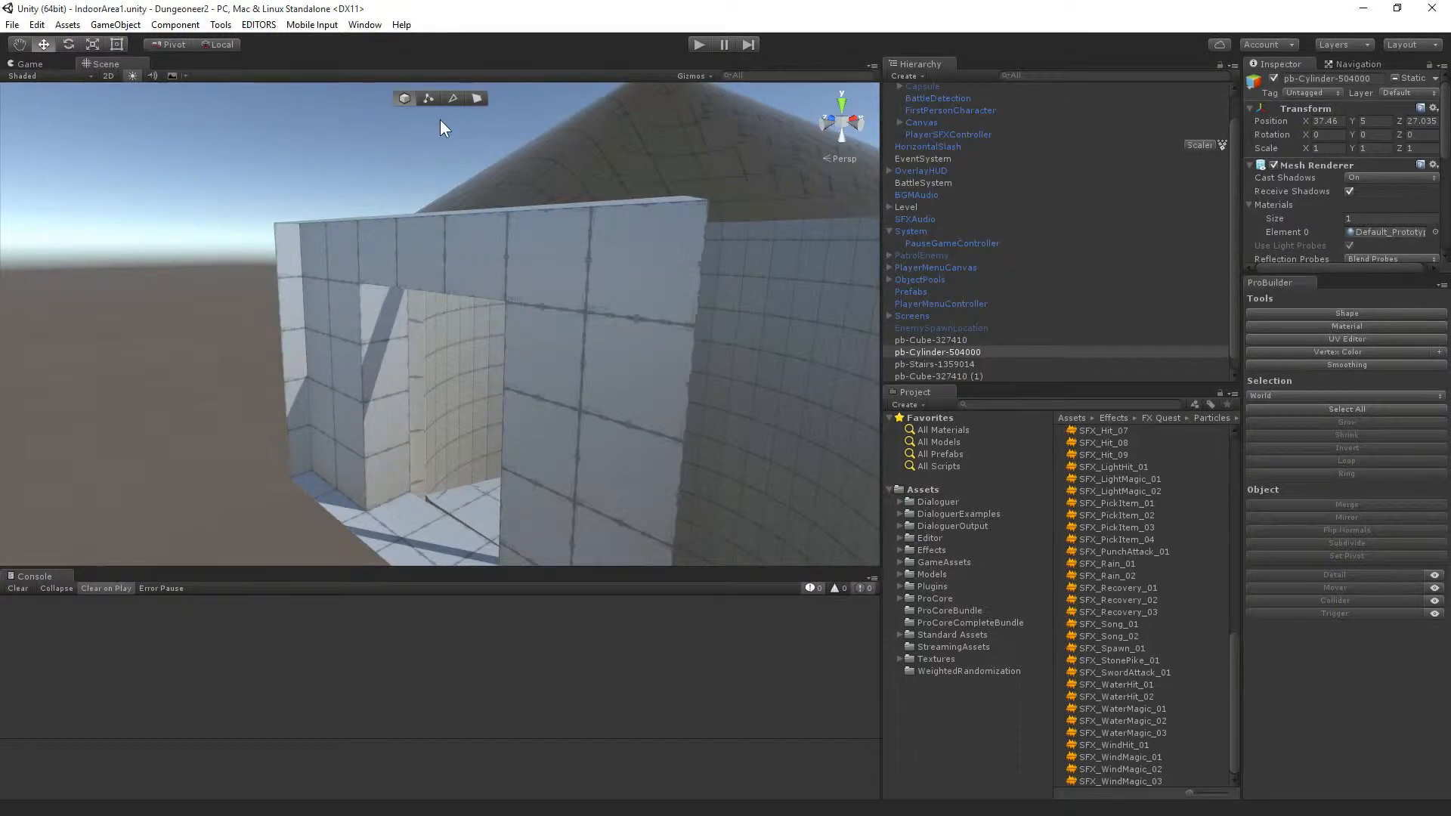
left_click(453, 99)
right_click_drag(439, 125, 270, 256)
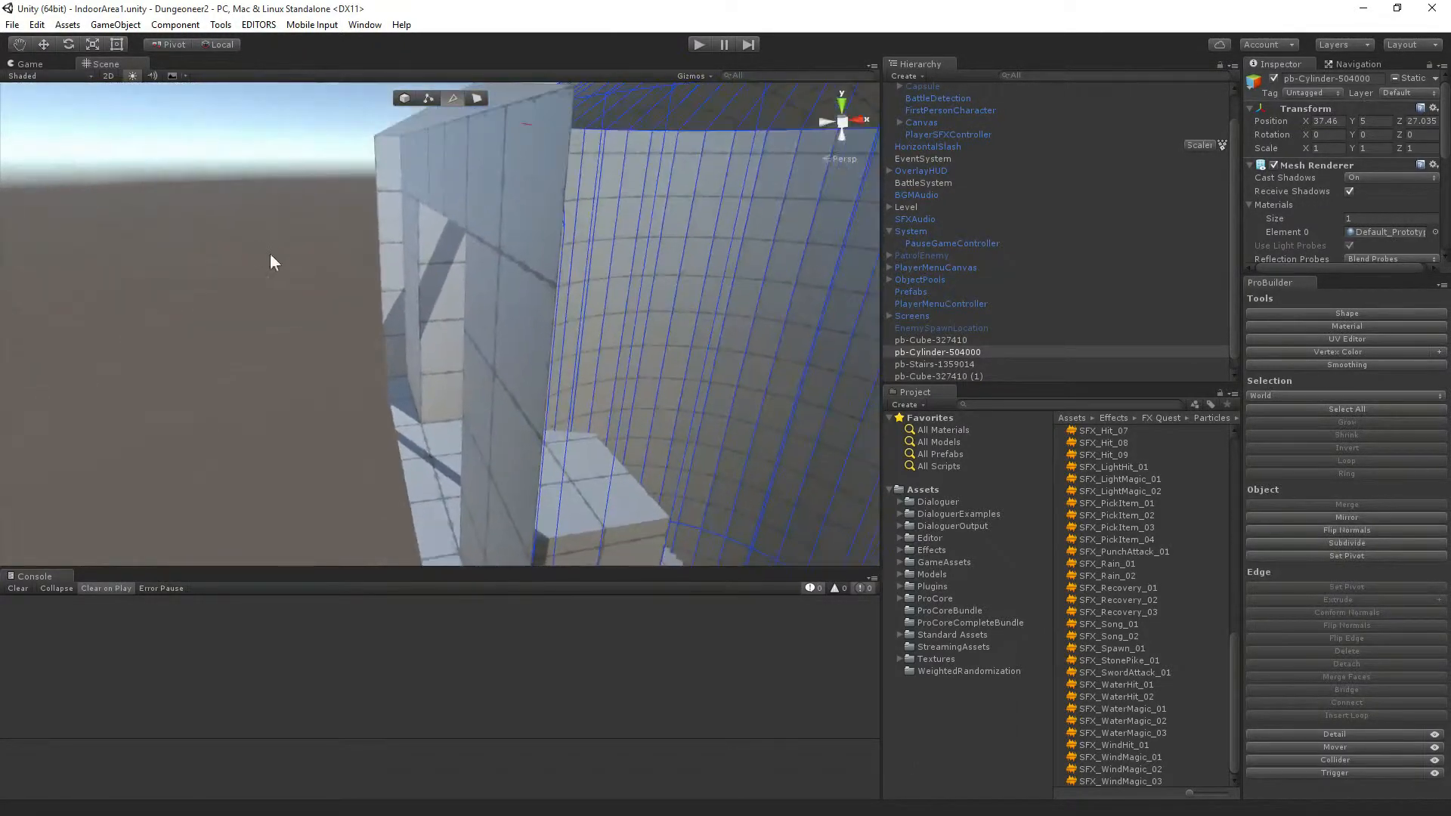
Extrude the outer perimeter edges of the upper doorway block outward to form a room's floor and side walls.
left_click(383, 219)
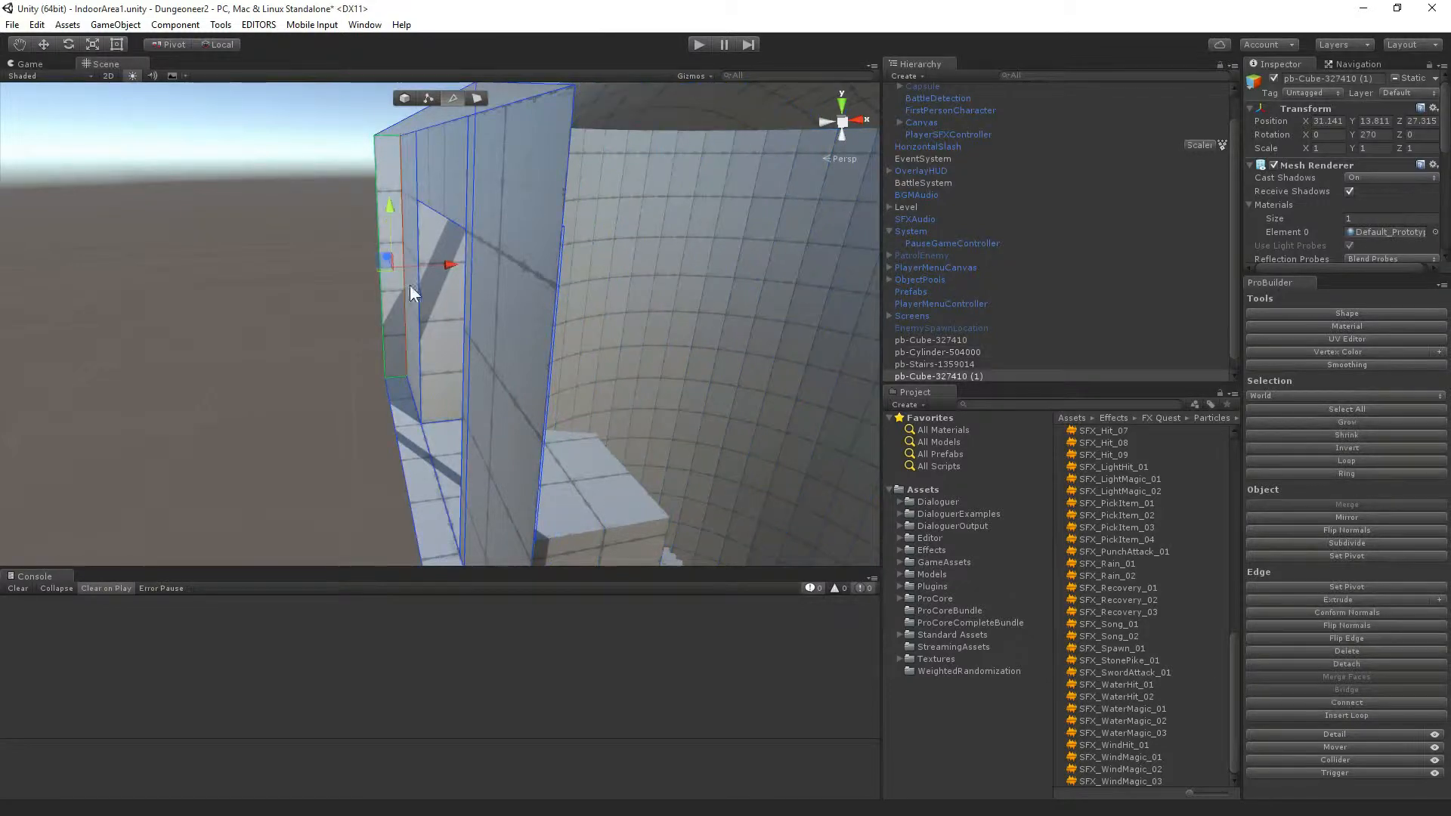
left_click(375, 225)
right_click_drag(375, 225, 454, 321)
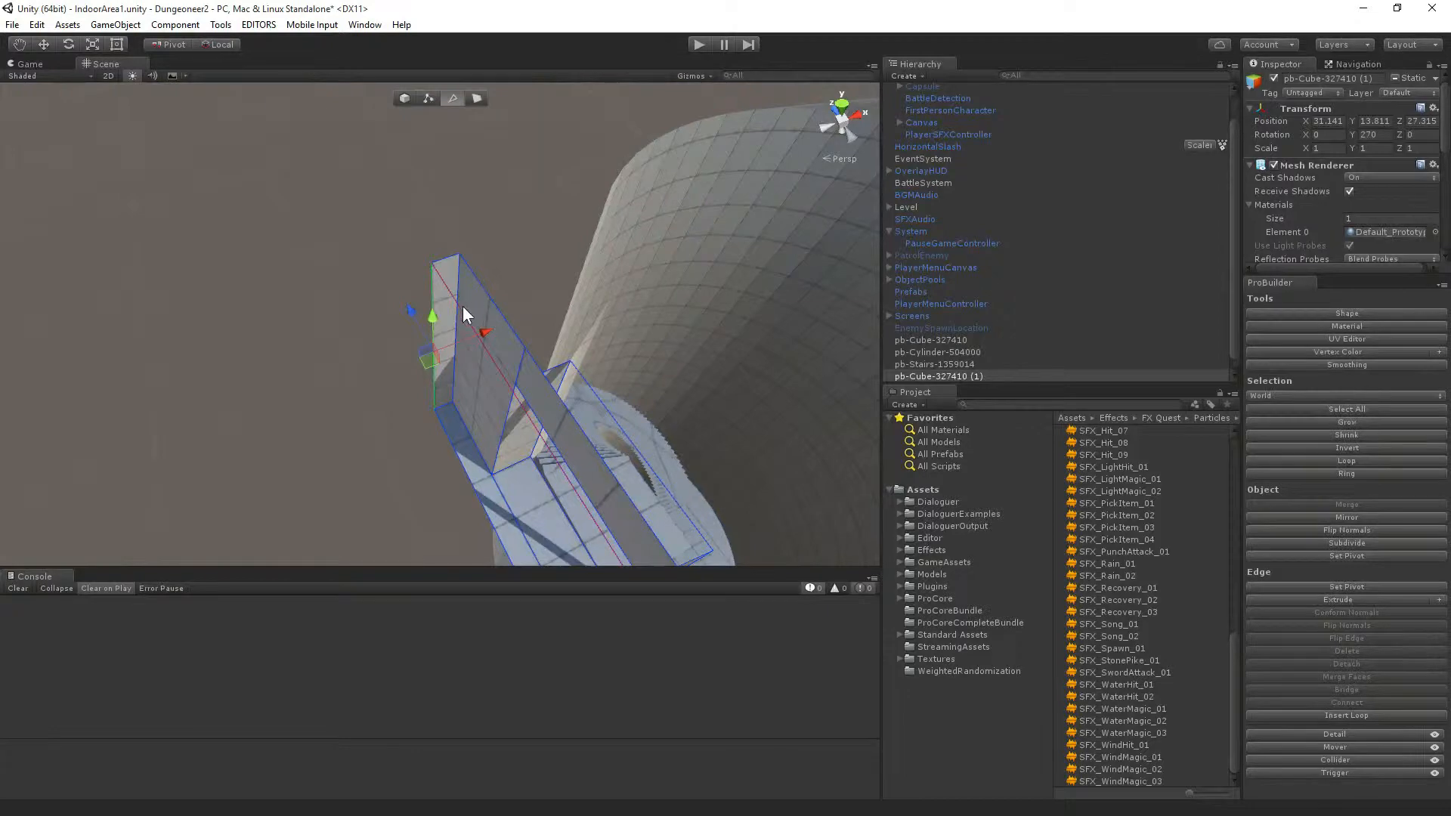
left_click(462, 314)
left_click_drag(462, 313, 555, 442, "alt")
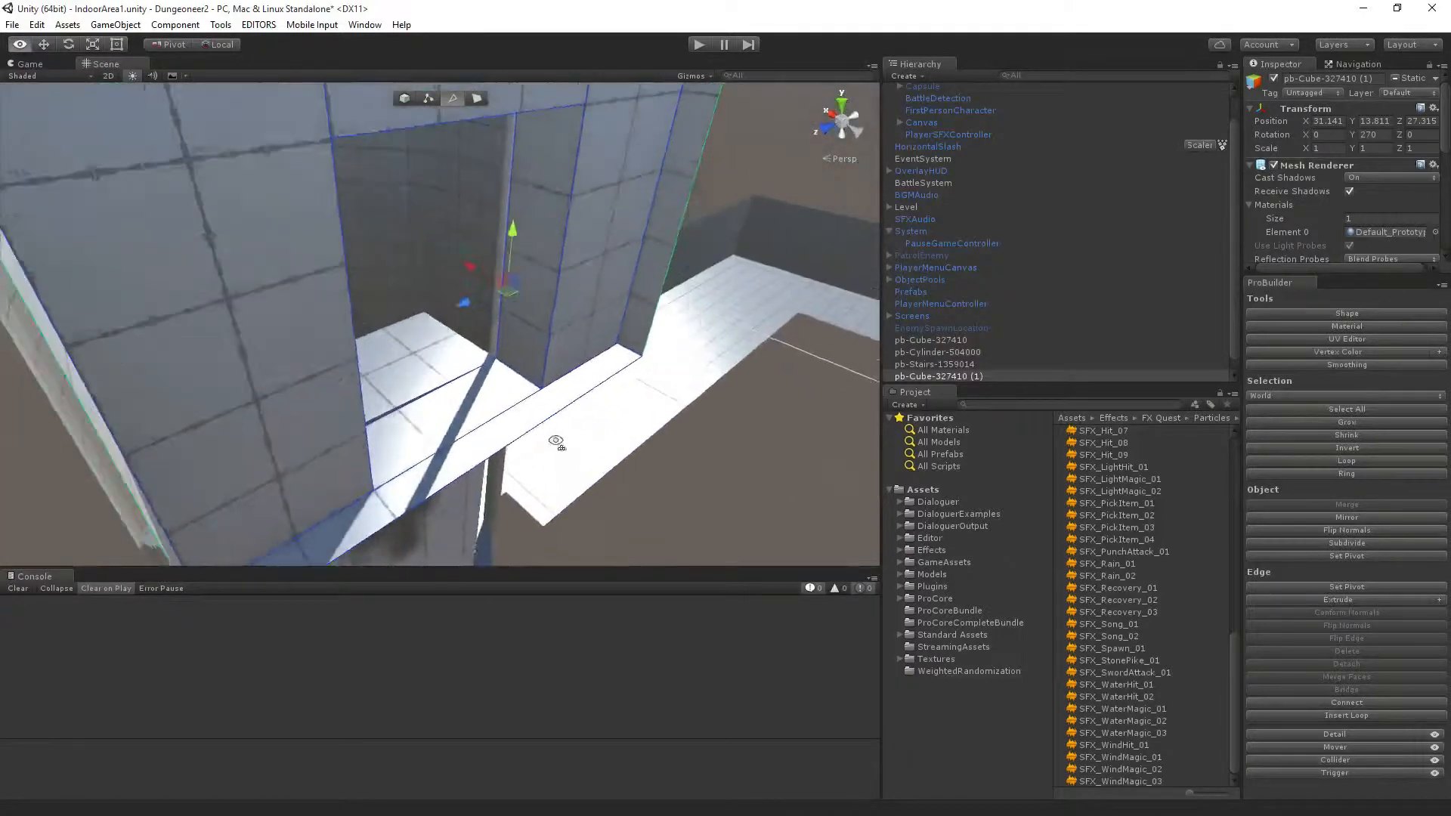
key("f")
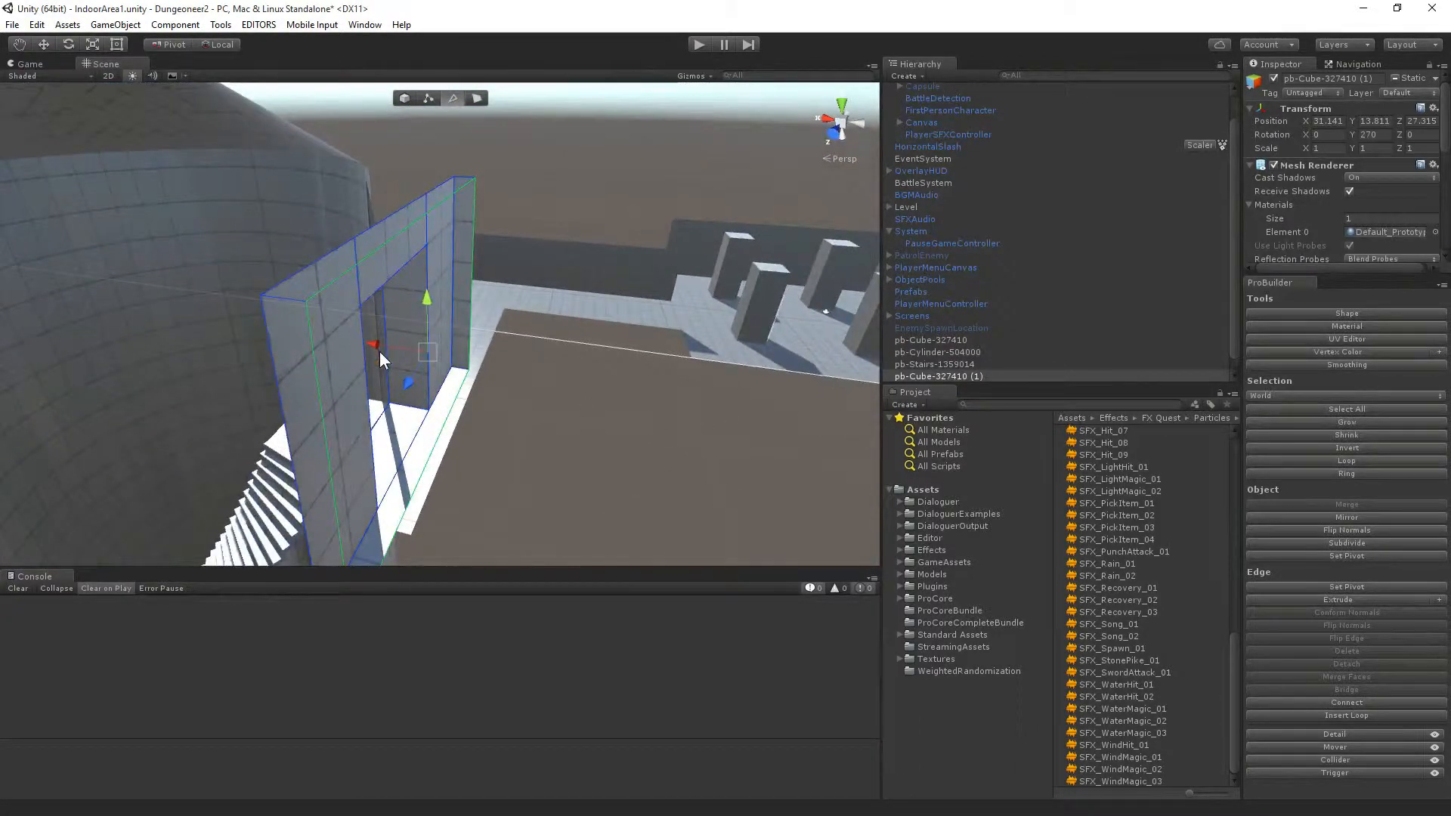
left_click_drag(375, 340, 680, 395, "shift")
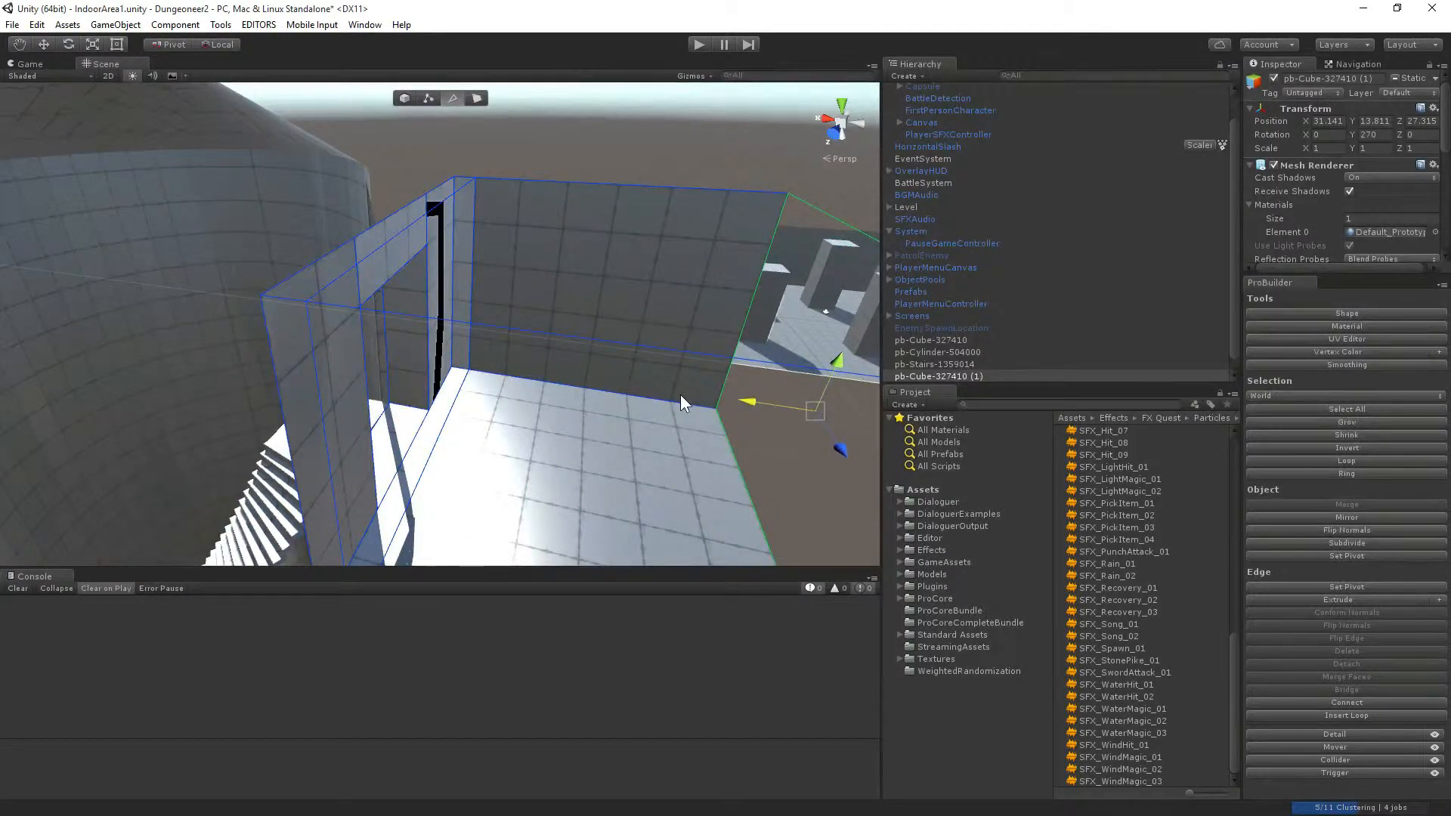
Try to extrude and scale the two outer vertical edges of the new room's side walls along Z.
key("d")
key("s")
right_click_drag(680, 394, 318, 432)
key("s")
key("d")
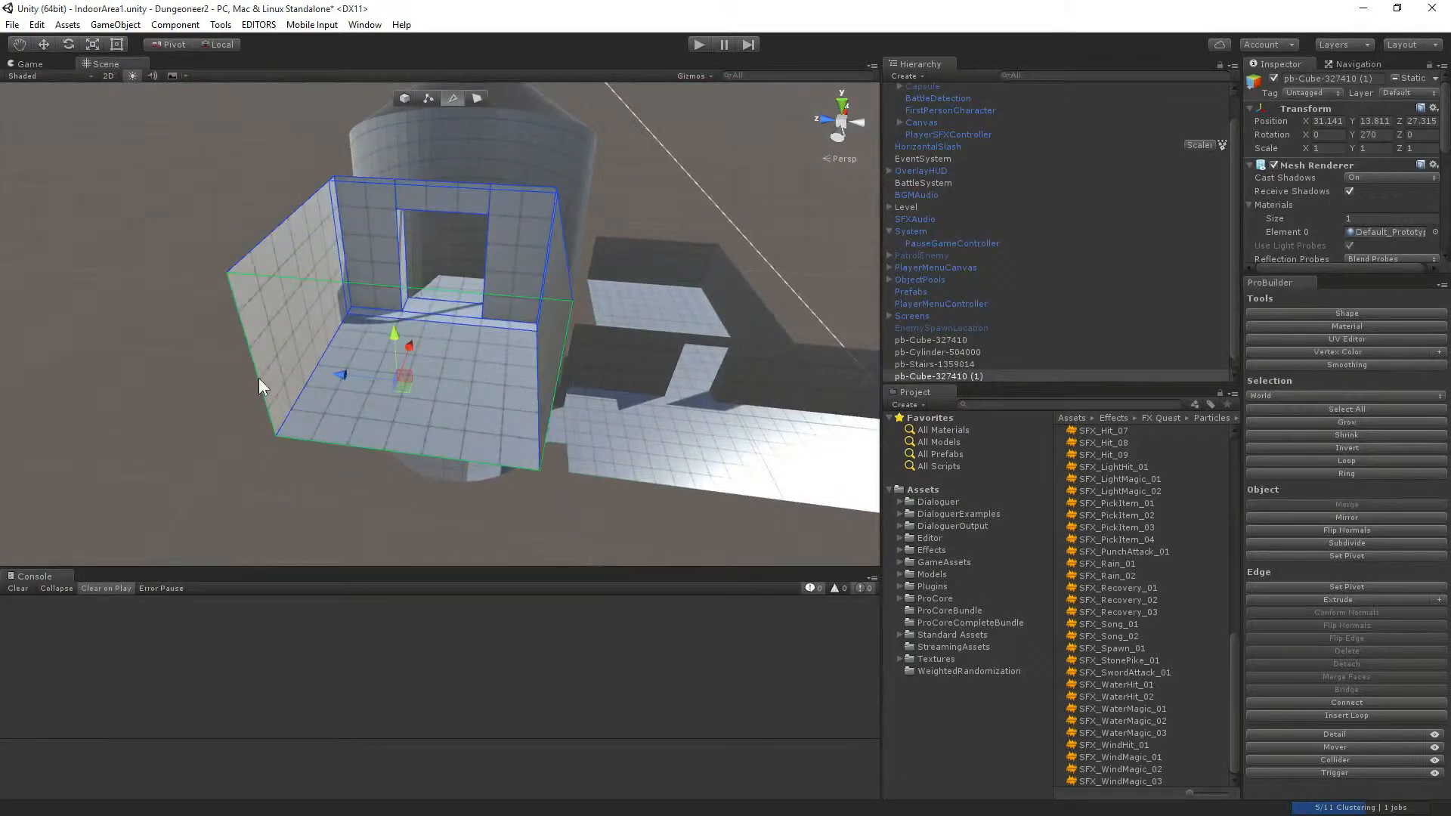
left_click(207, 366)
left_click(250, 352)
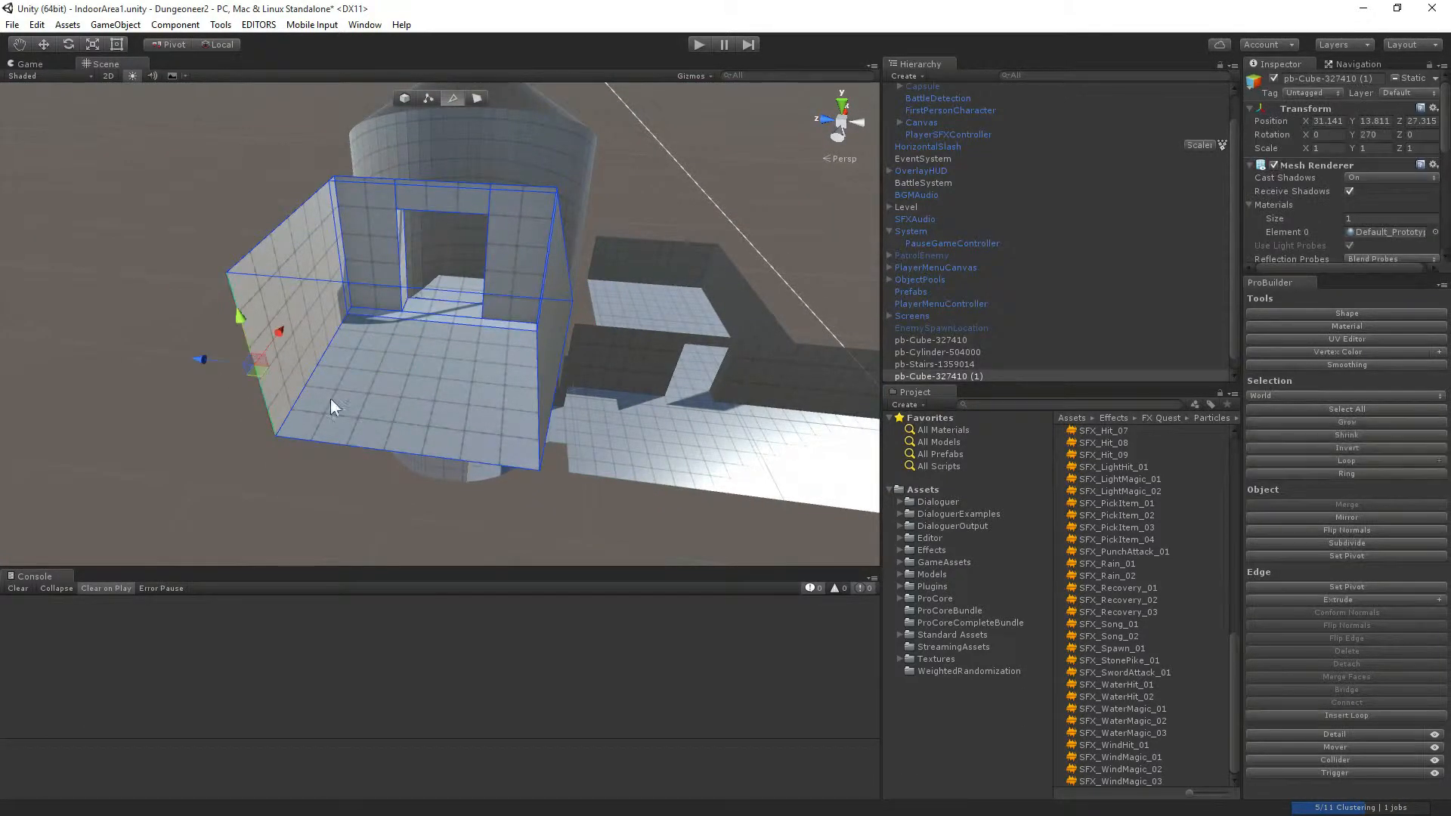
left_click(551, 384, "shift")
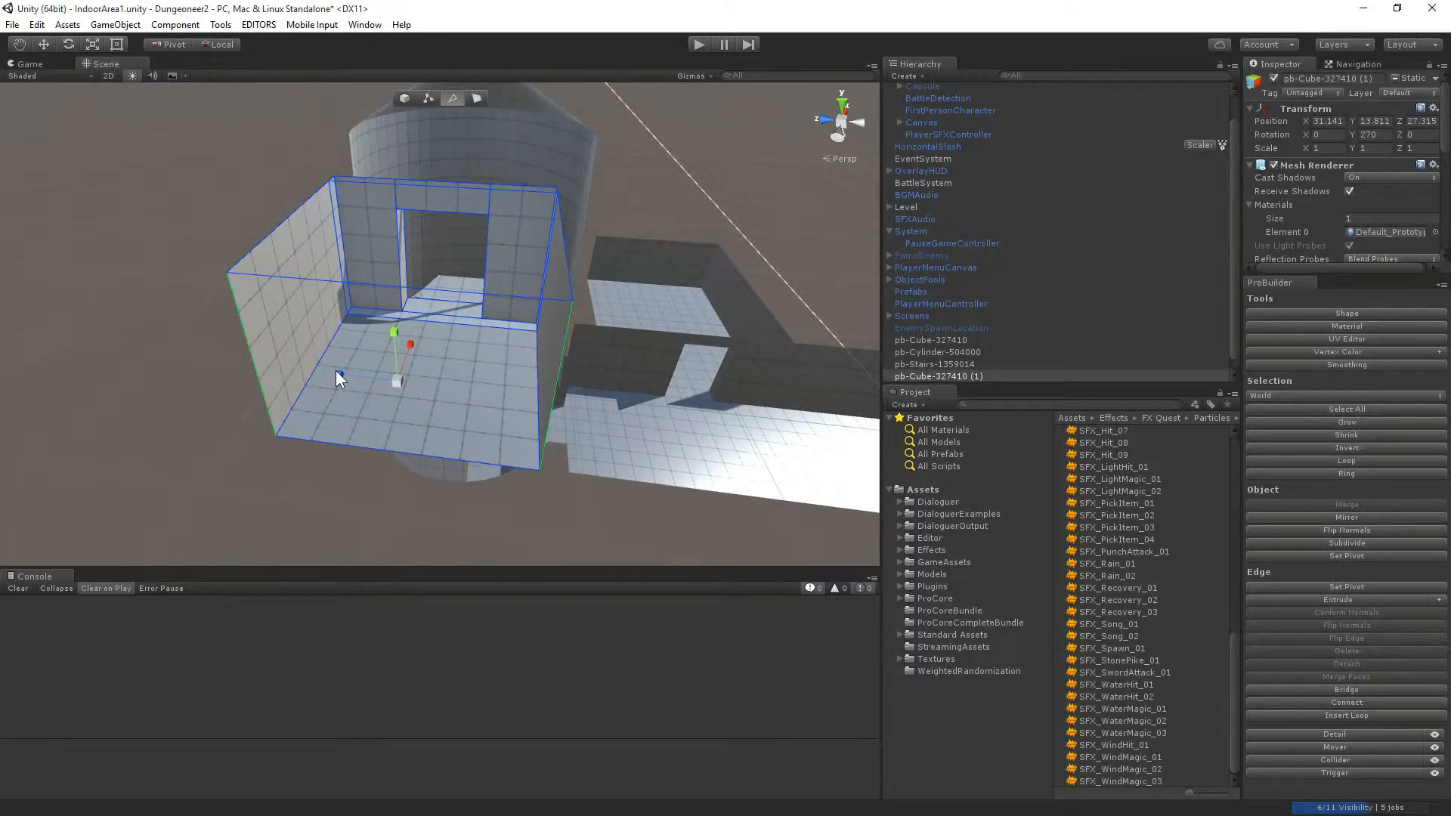
mouse_move(339, 373)
left_mouse_down("shift")
mouse_move(351, 375)
mouse_move(324, 374)
left_mouse_up("shift")
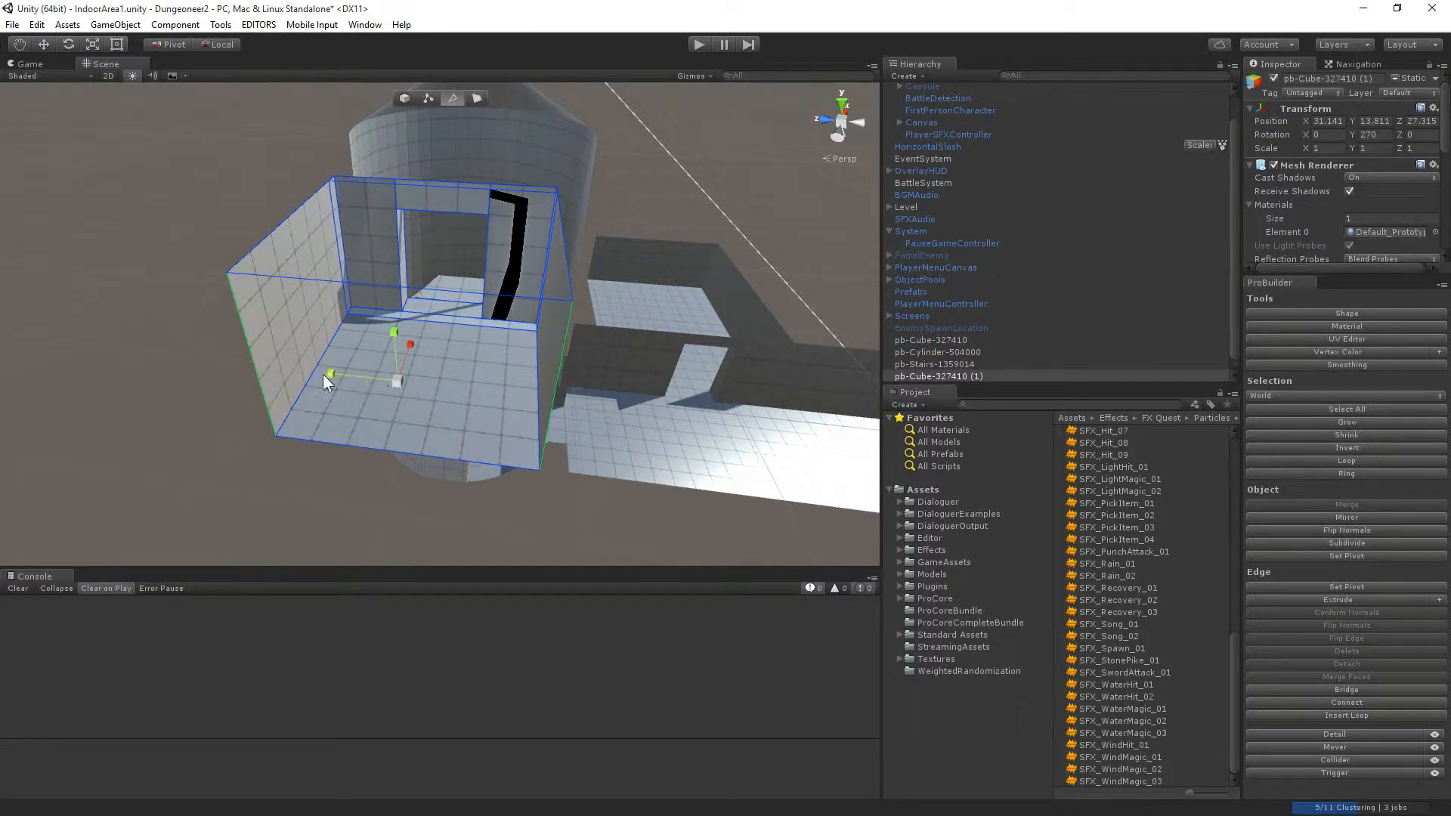
left_click_drag(30, 349, 103, 352, "shift")
left_click_drag(214, 415, 1443, 425, "alt")
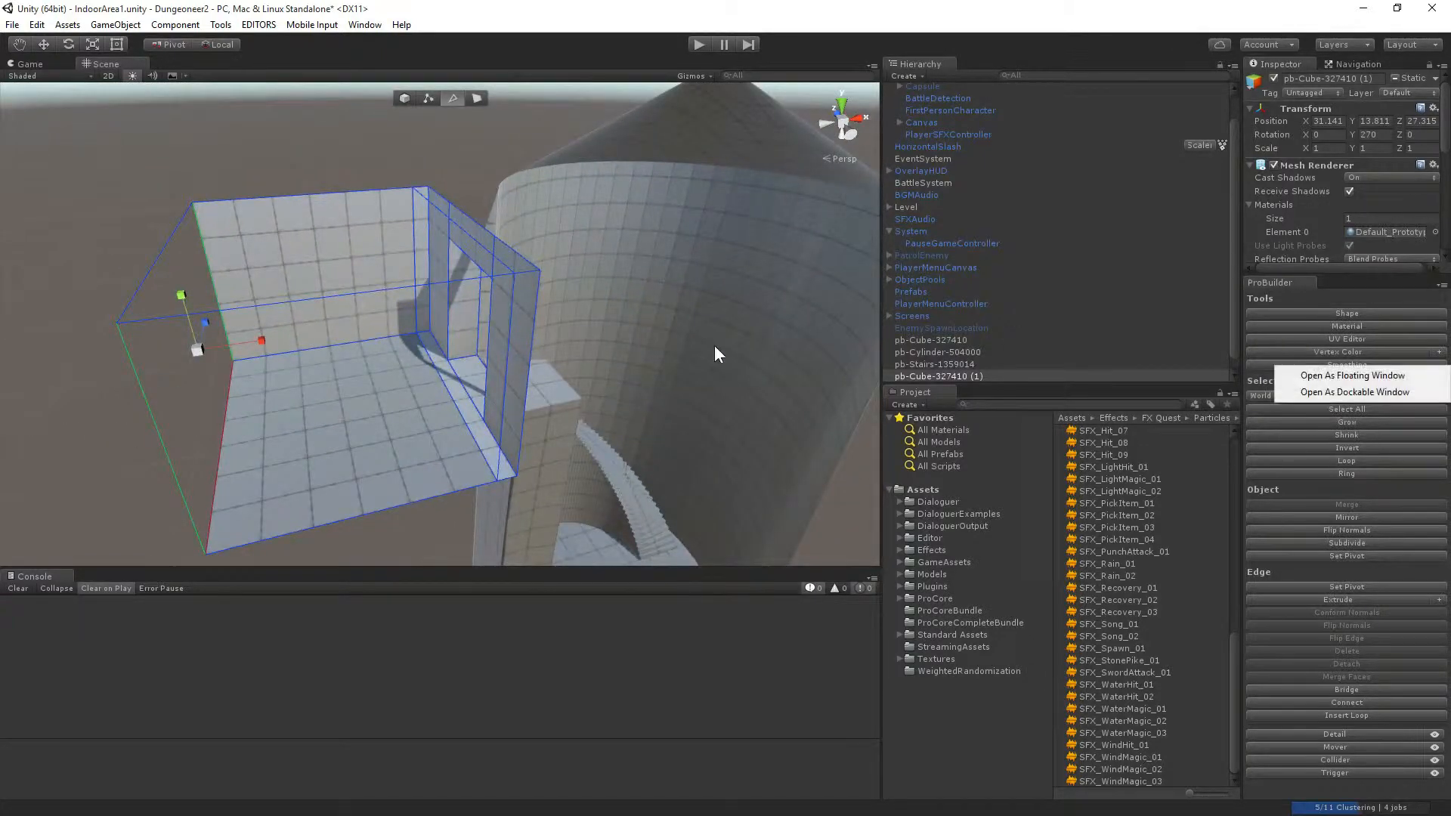
right_click_drag(714, 347, 443, 295)
key("d")
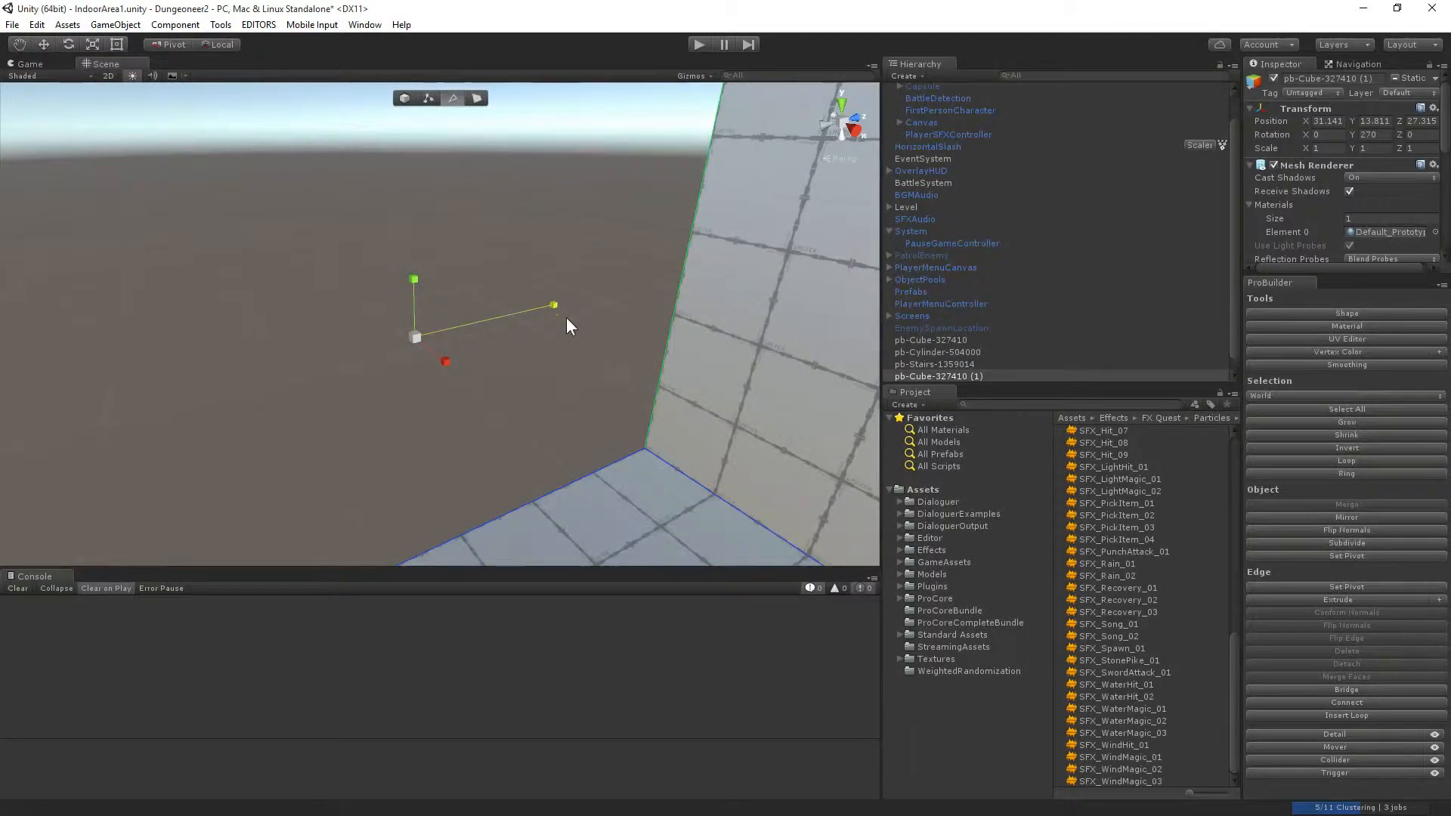
key("f")
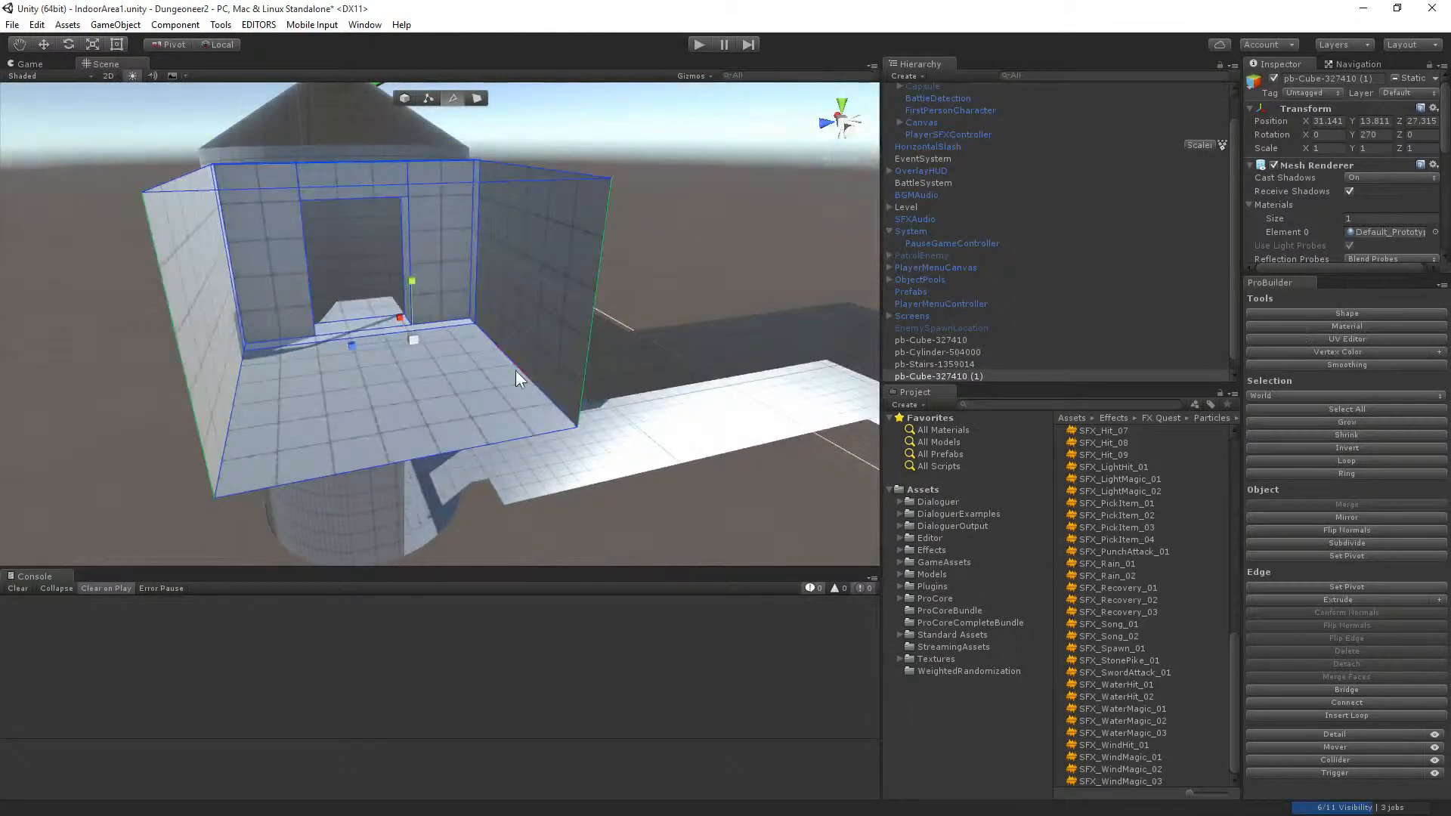
left_click(550, 278)
Undo the side-wall edge changes and restore the outward extrusion of the room's floor and walls.
key("ctrl+z")
key("ctrl+z")
key("ctrl+z")
key("ctrl+z")
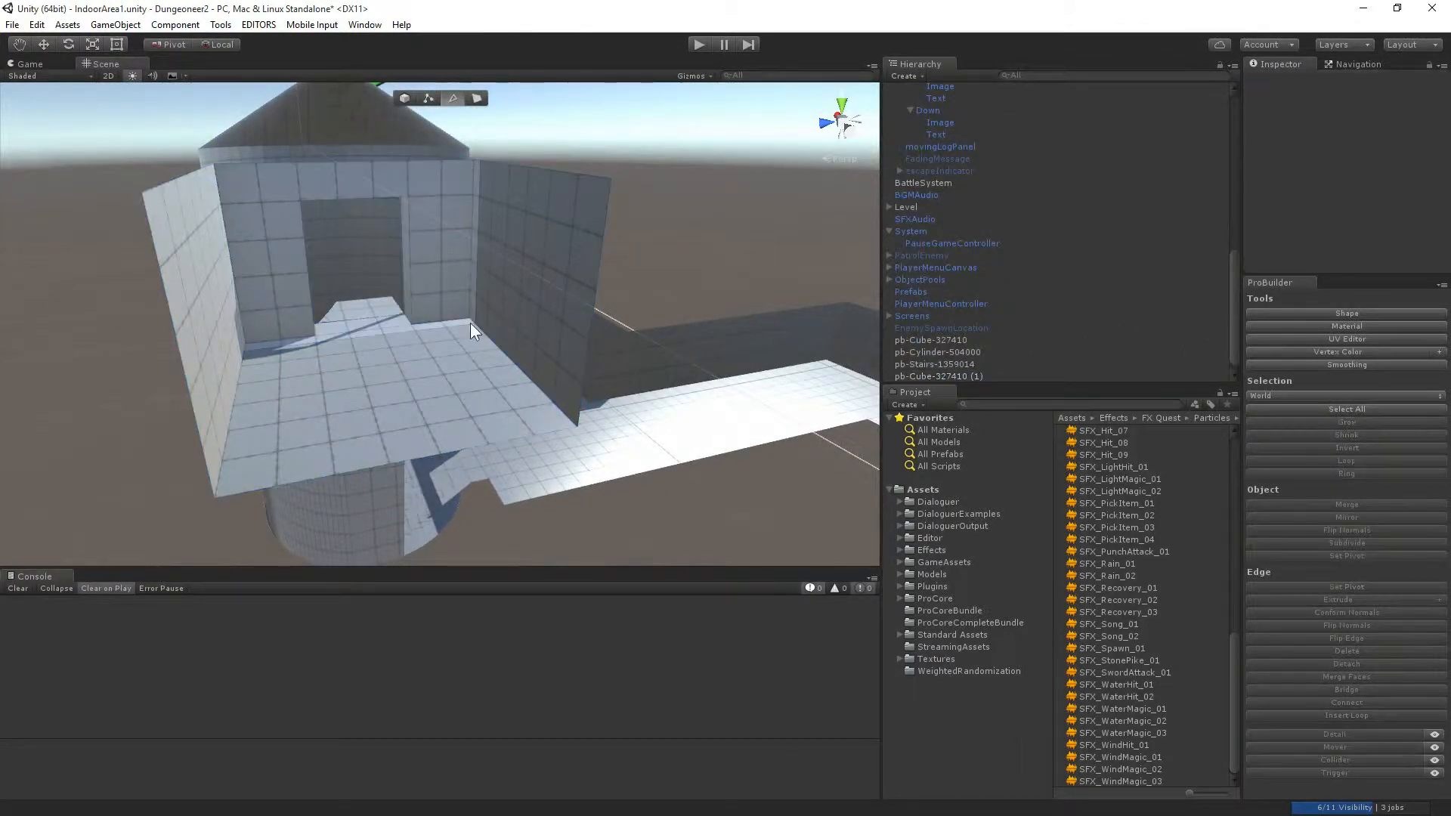
key("ctrl+z")
key("ctrl+z")
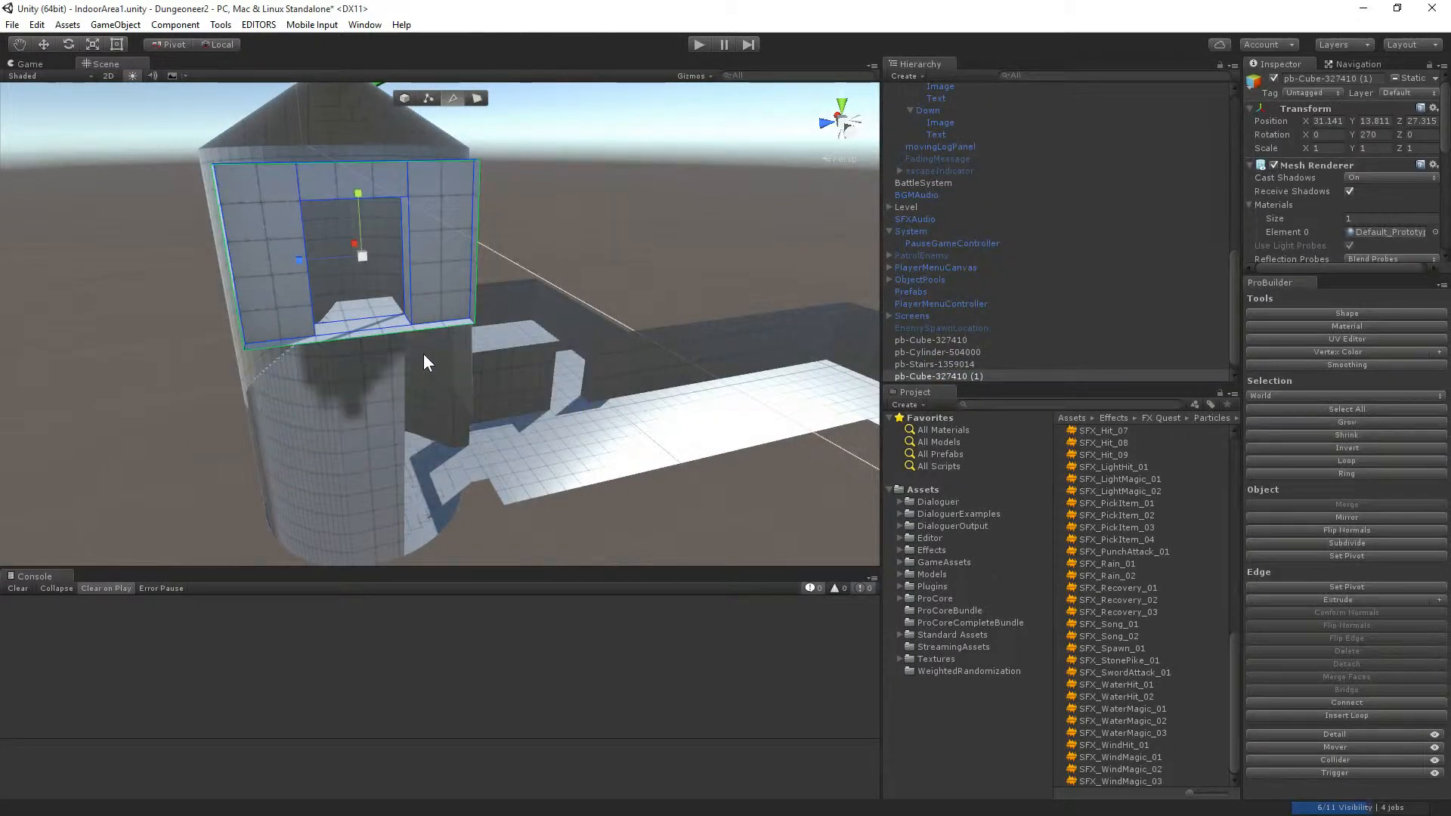
key("ctrl+y")
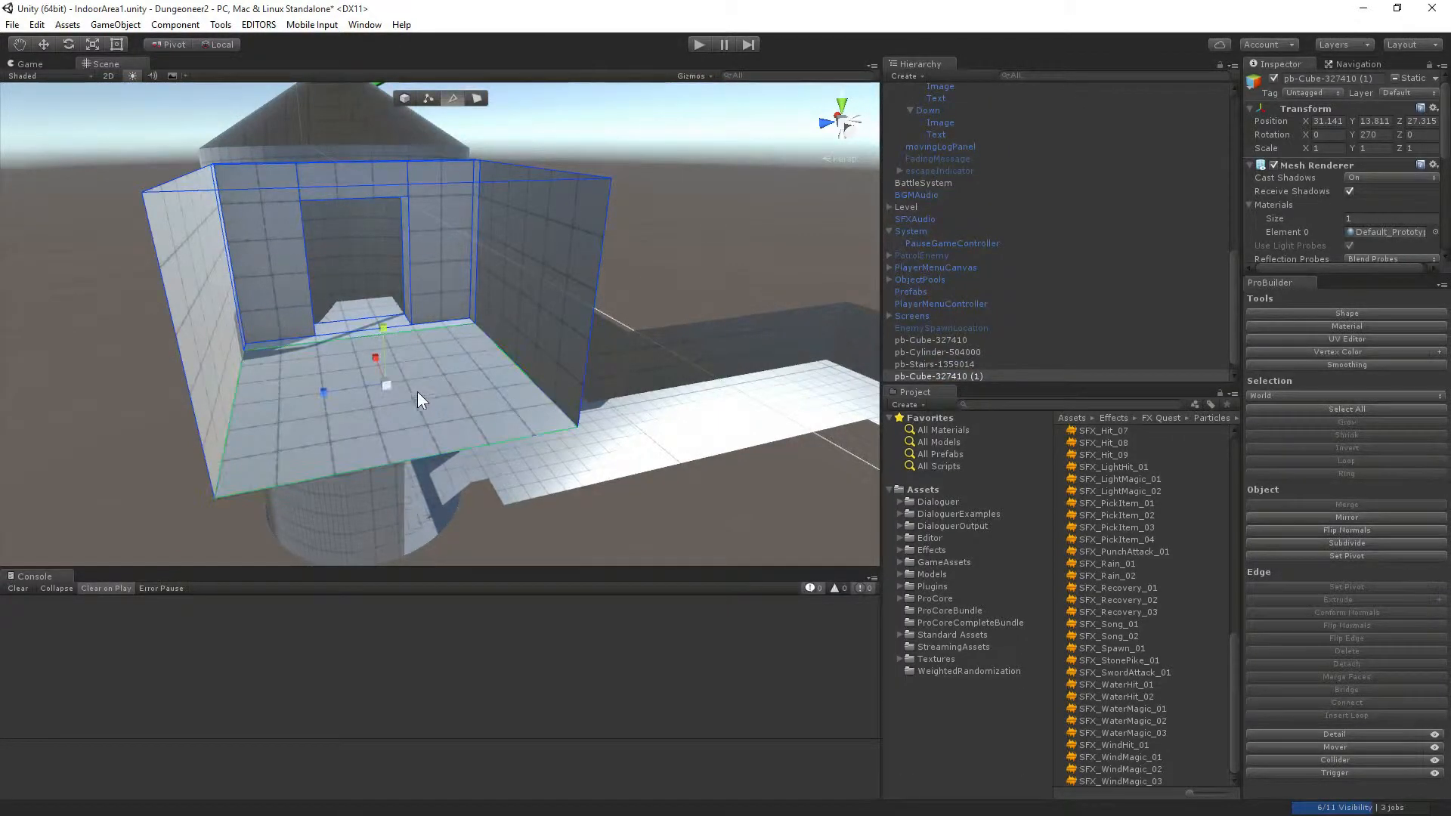
Switch to face editing and deactivate the OverlayHUD object to keep its canvas from blocking wall selection.
right_click_drag(349, 395, 472, 368)
left_click(485, 249)
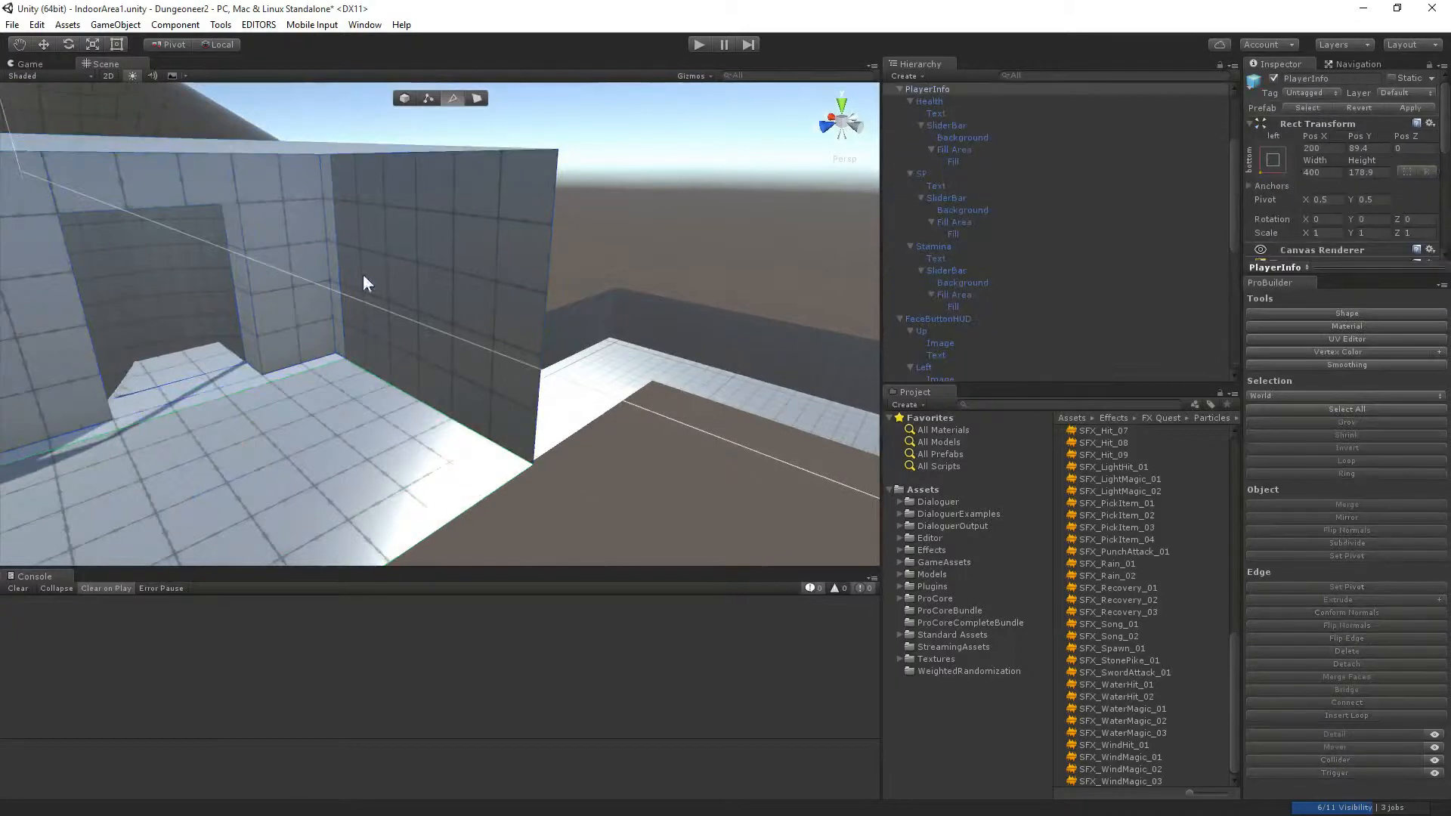
left_click(479, 100)
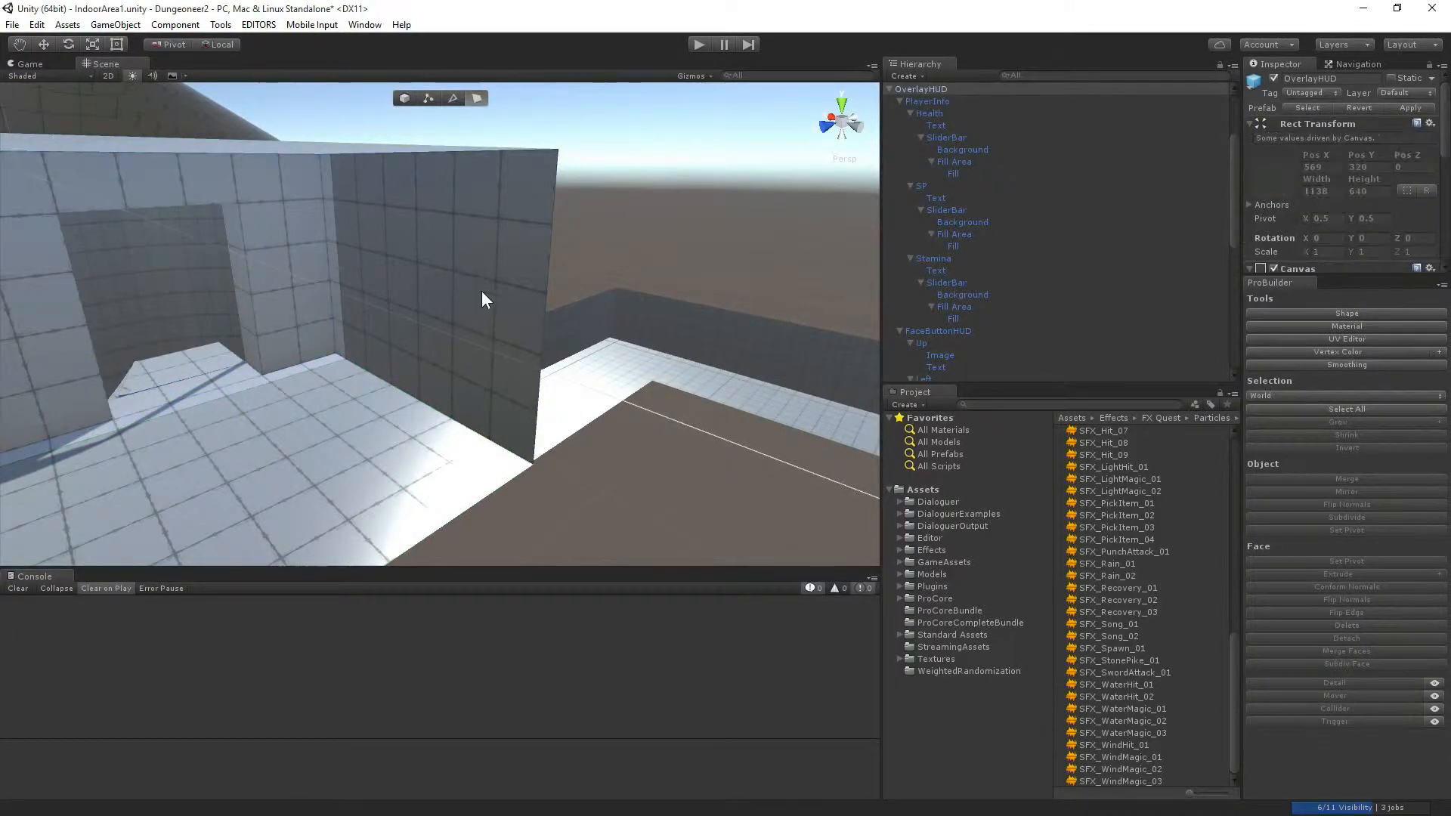
right_click_drag(505, 284, 845, 144)
left_click(538, 253)
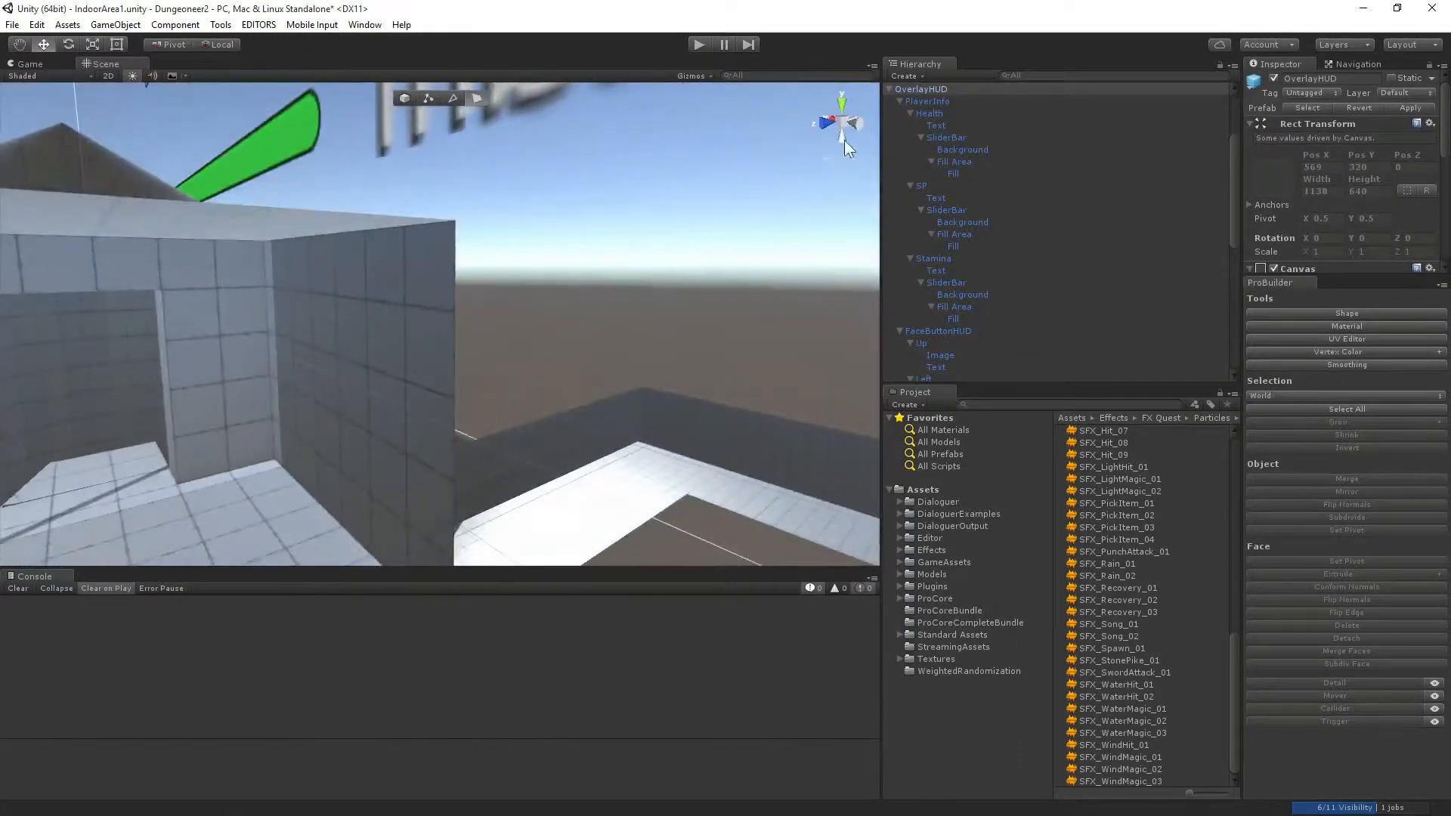
left_click(1274, 78)
scroll(501, 310, "up", 5)
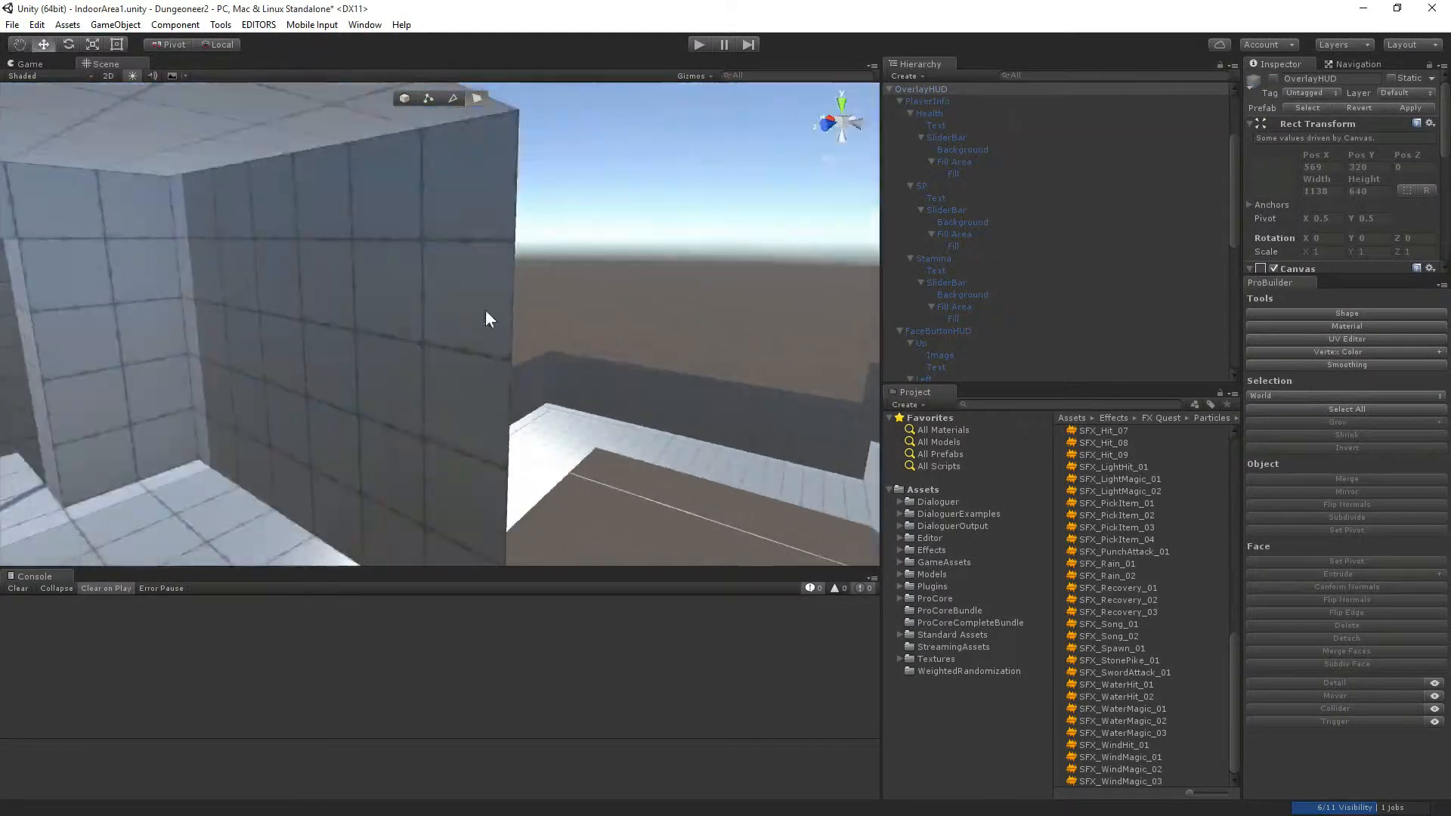
Try to select the side-wall face of the new room through the overlapping UI canvases.
left_click(496, 238)
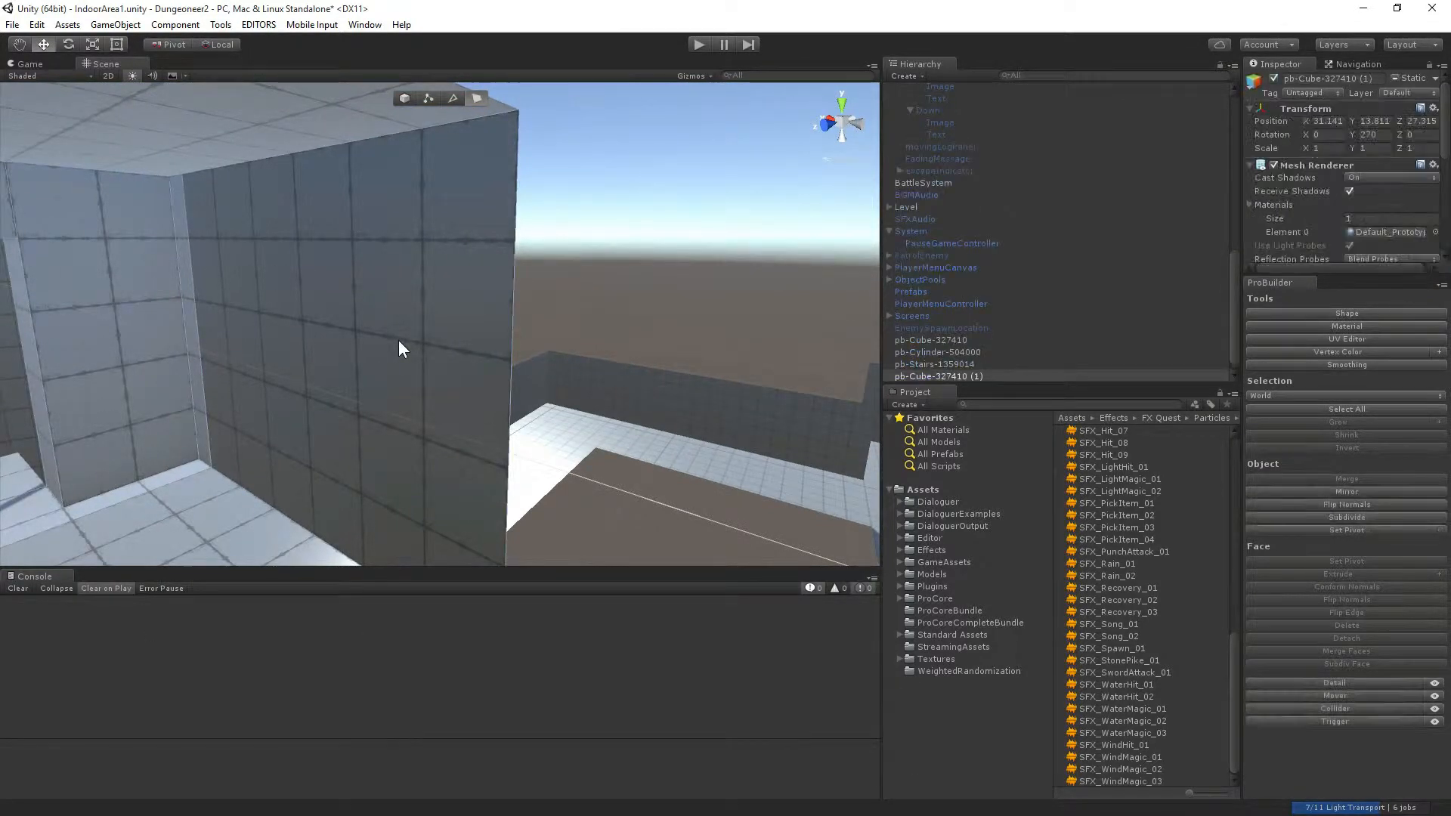
left_click(406, 313)
left_click(407, 313)
left_click(406, 313)
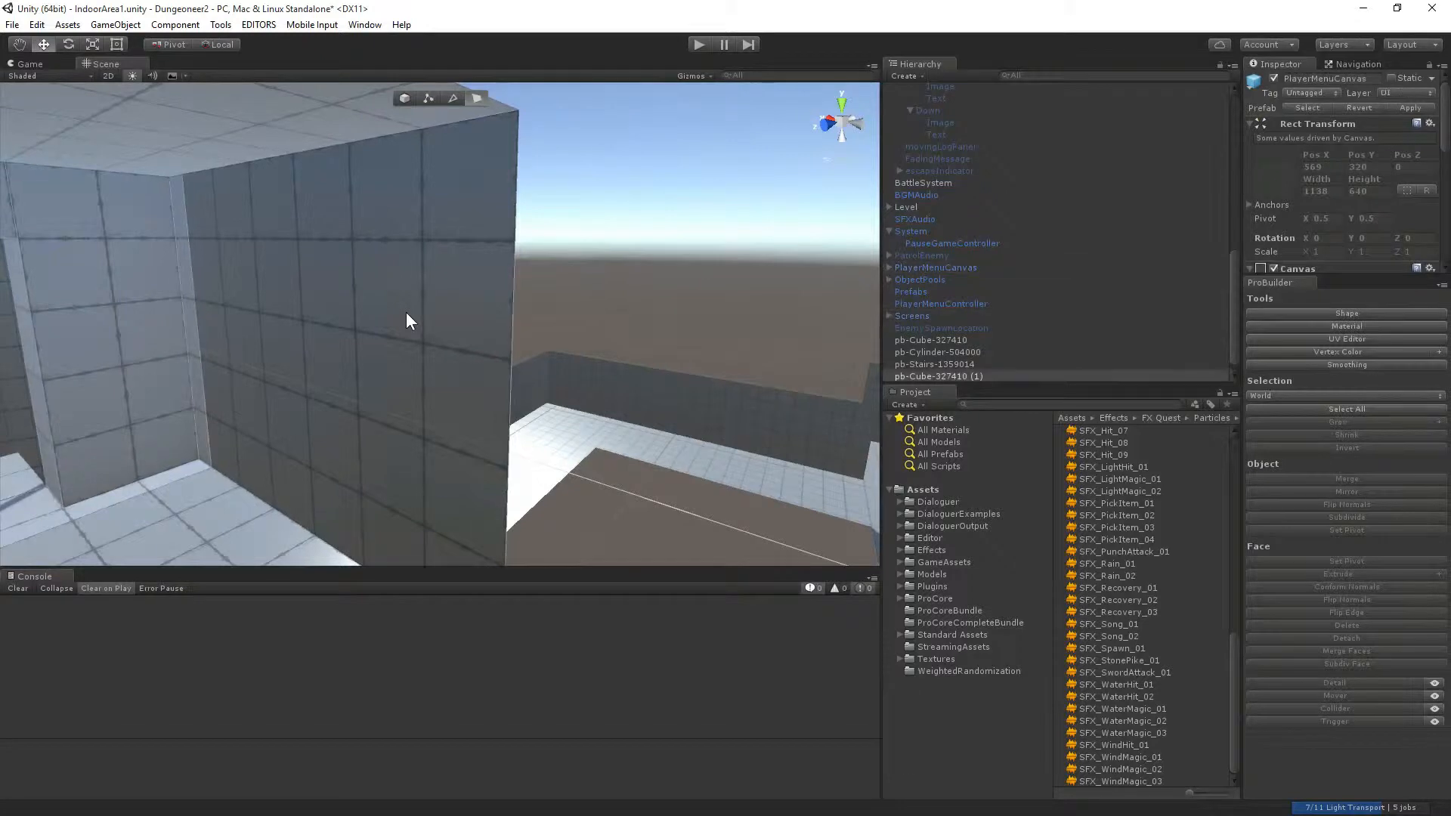
left_click(407, 313)
left_click(407, 313)
left_click(406, 313)
left_click(407, 313)
left_click(407, 312)
left_click(406, 313)
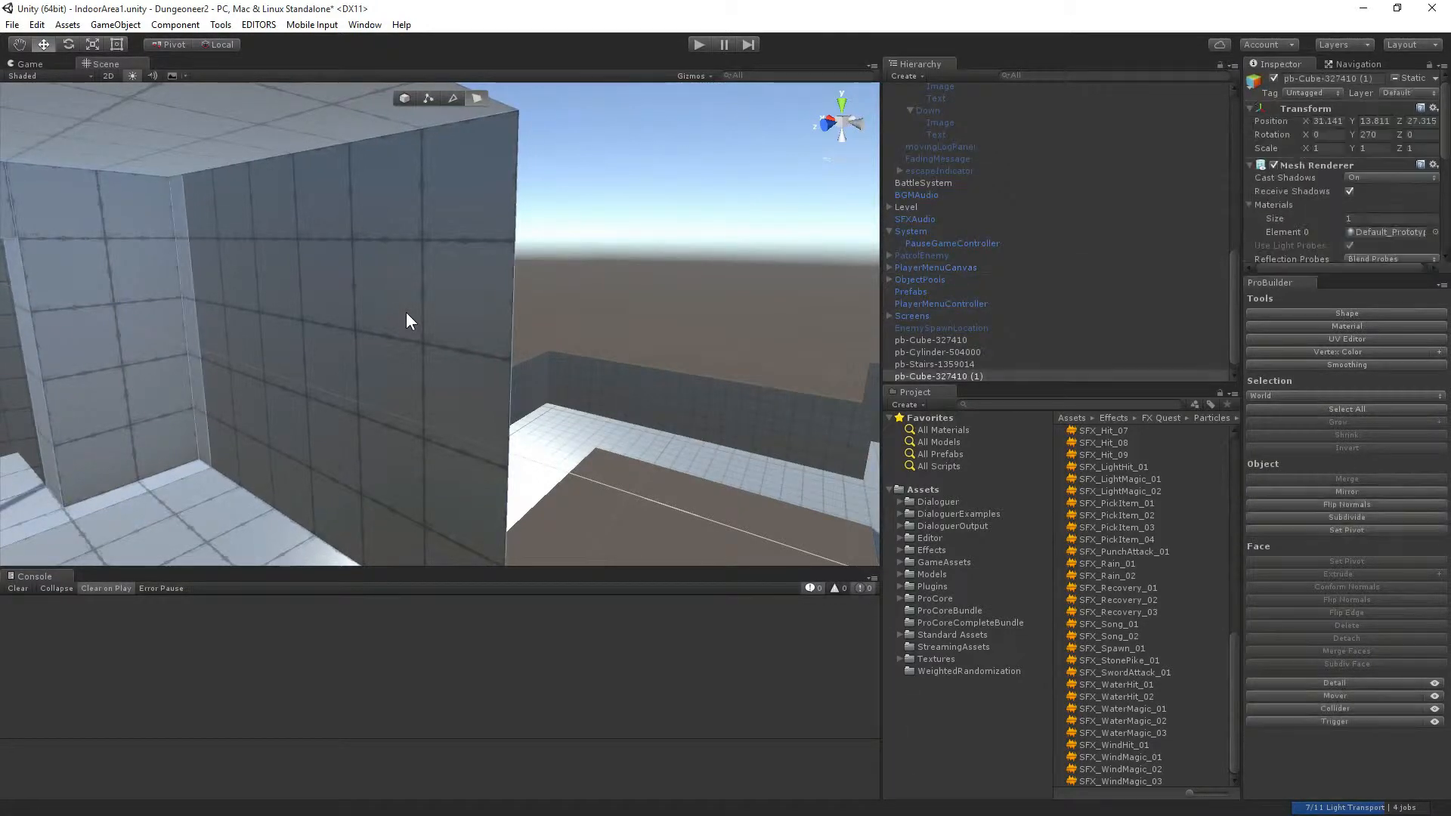
left_click(407, 313)
left_click(407, 313)
left_click(407, 313)
left_click(407, 313)
left_click(406, 313)
left_click(406, 312)
left_click(407, 313)
left_click(406, 313)
left_click(406, 313)
left_click(407, 313)
left_click(407, 313)
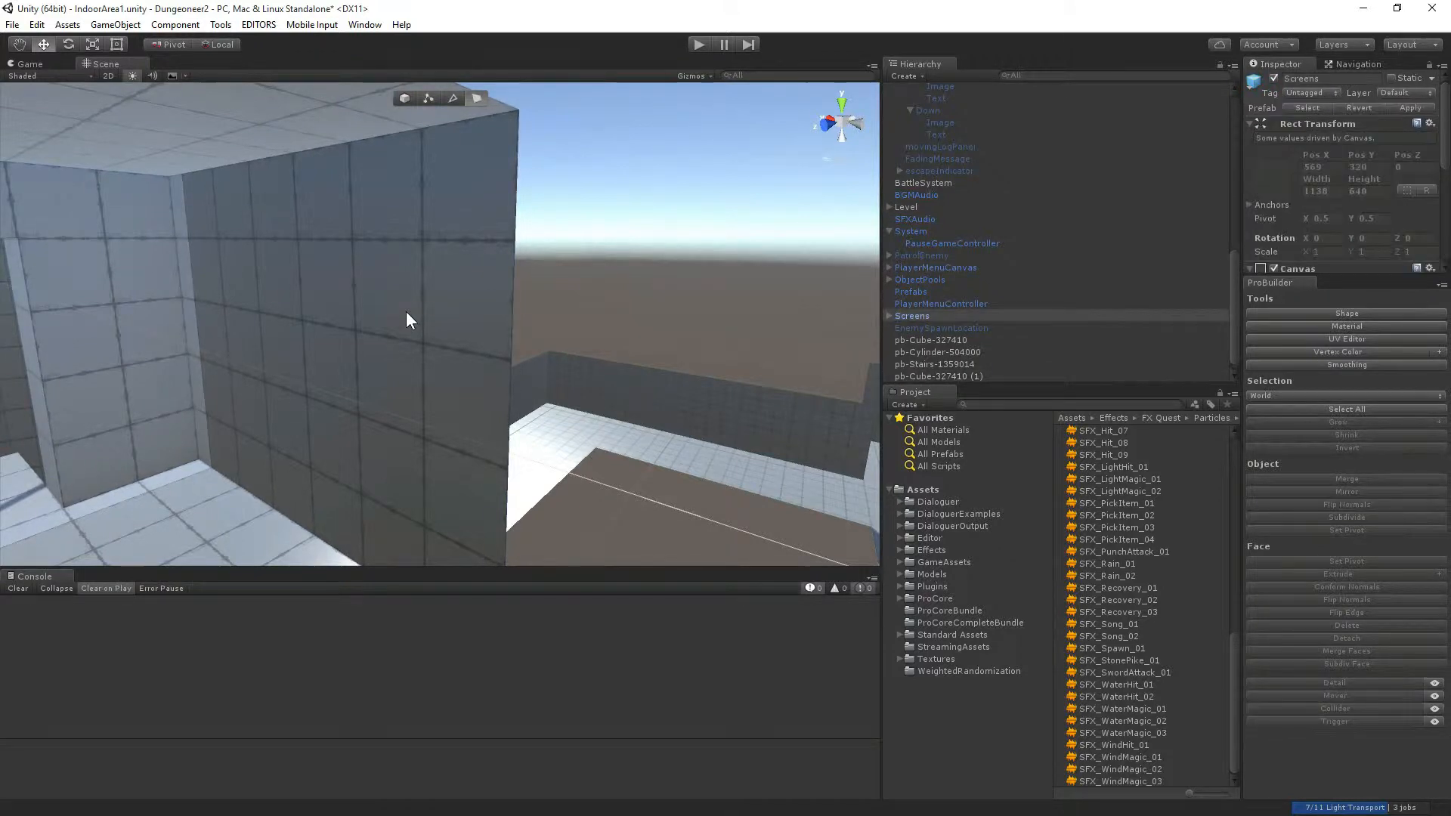
left_click(406, 312)
left_click(406, 313)
left_click(407, 312)
left_click(406, 312)
left_click(407, 313)
left_click(407, 313)
right_click_drag(448, 346, 589, 340)
left_click(185, 280)
left_click(445, 325)
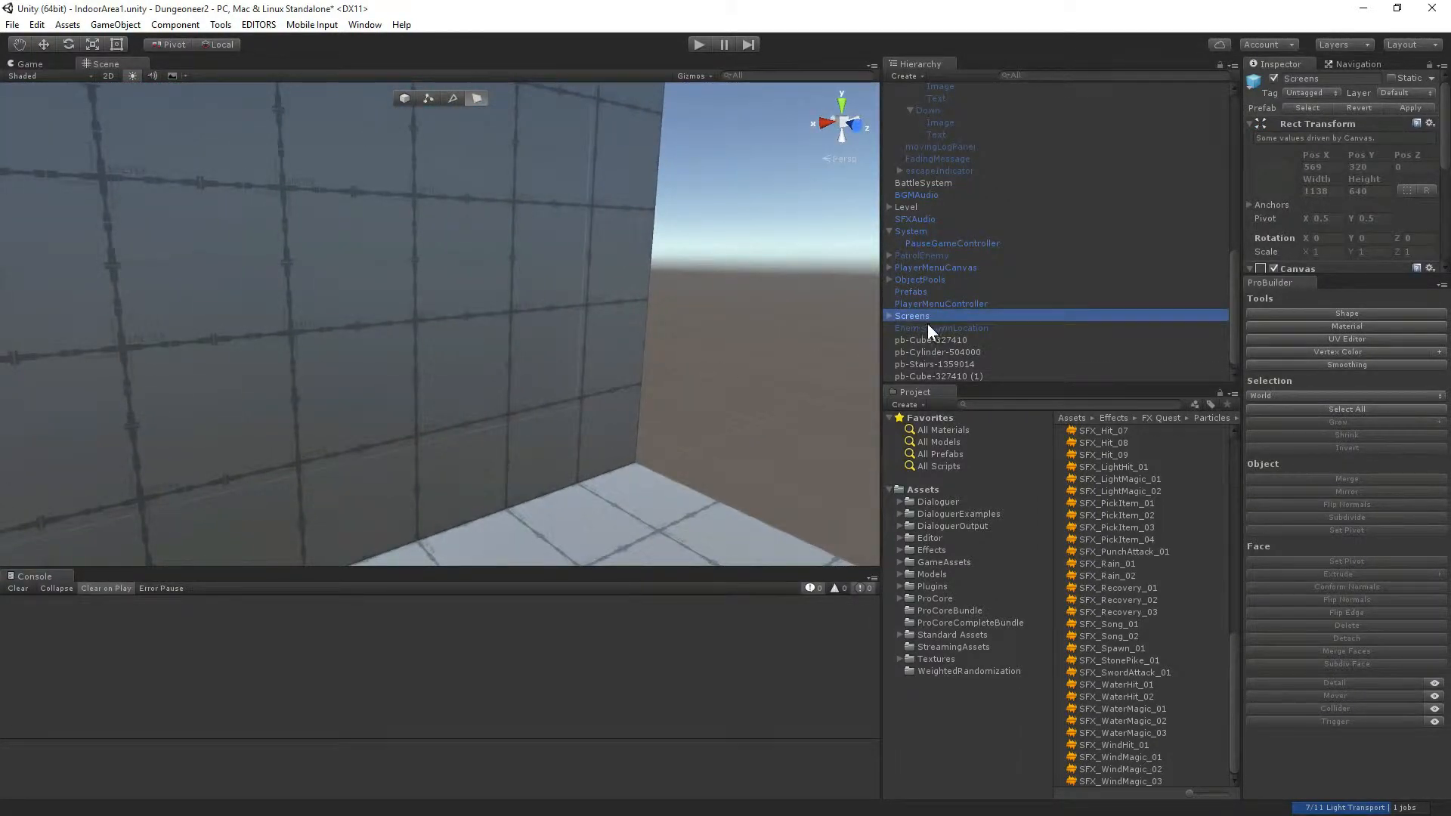
Deactivate the Screens and PlayerMenuCanvas objects to keep their canvases from blocking wall selection.
left_click(935, 267, "ctrl")
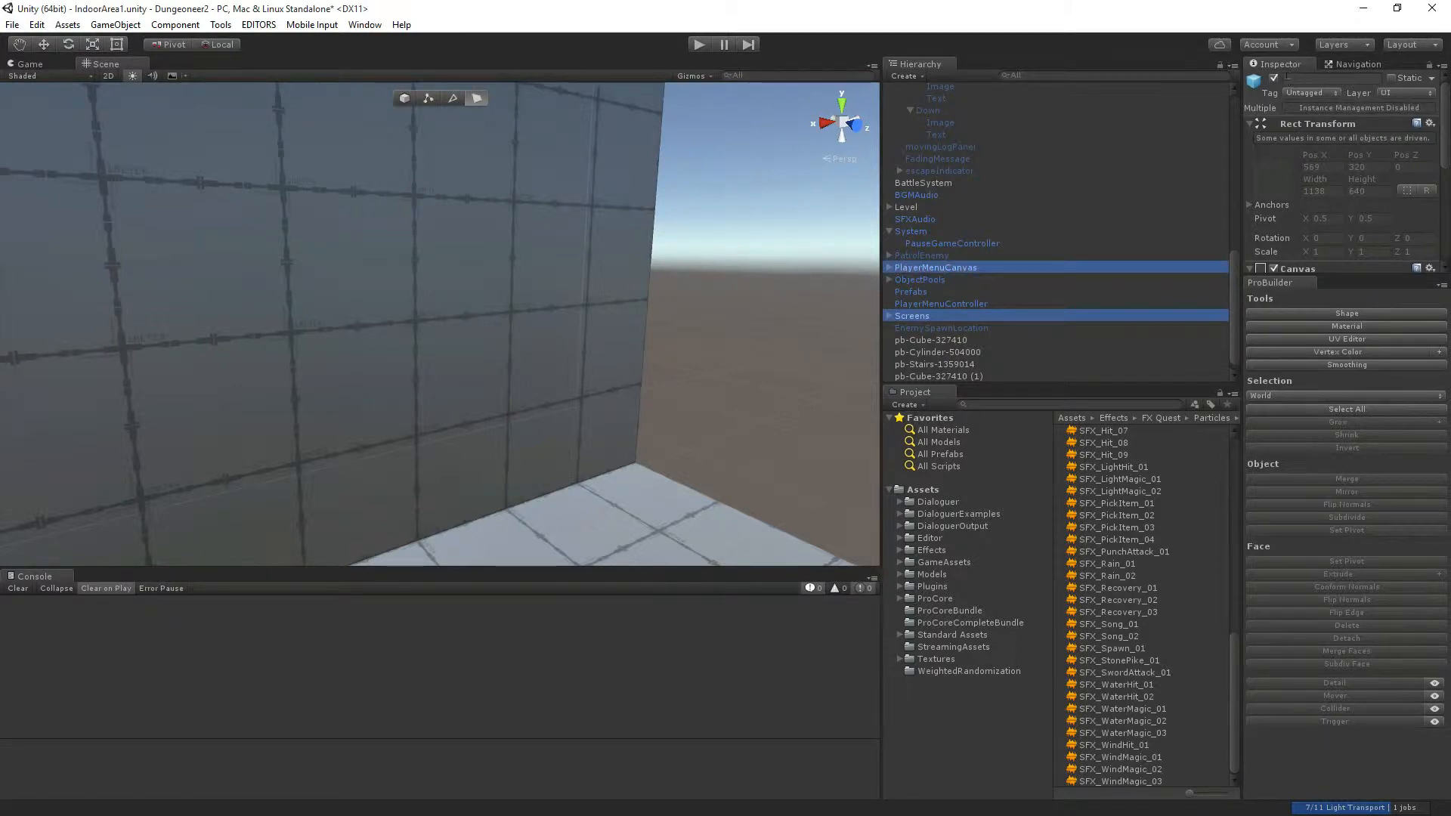
left_click(692, 241)
right_click_drag(692, 240, 529, 243)
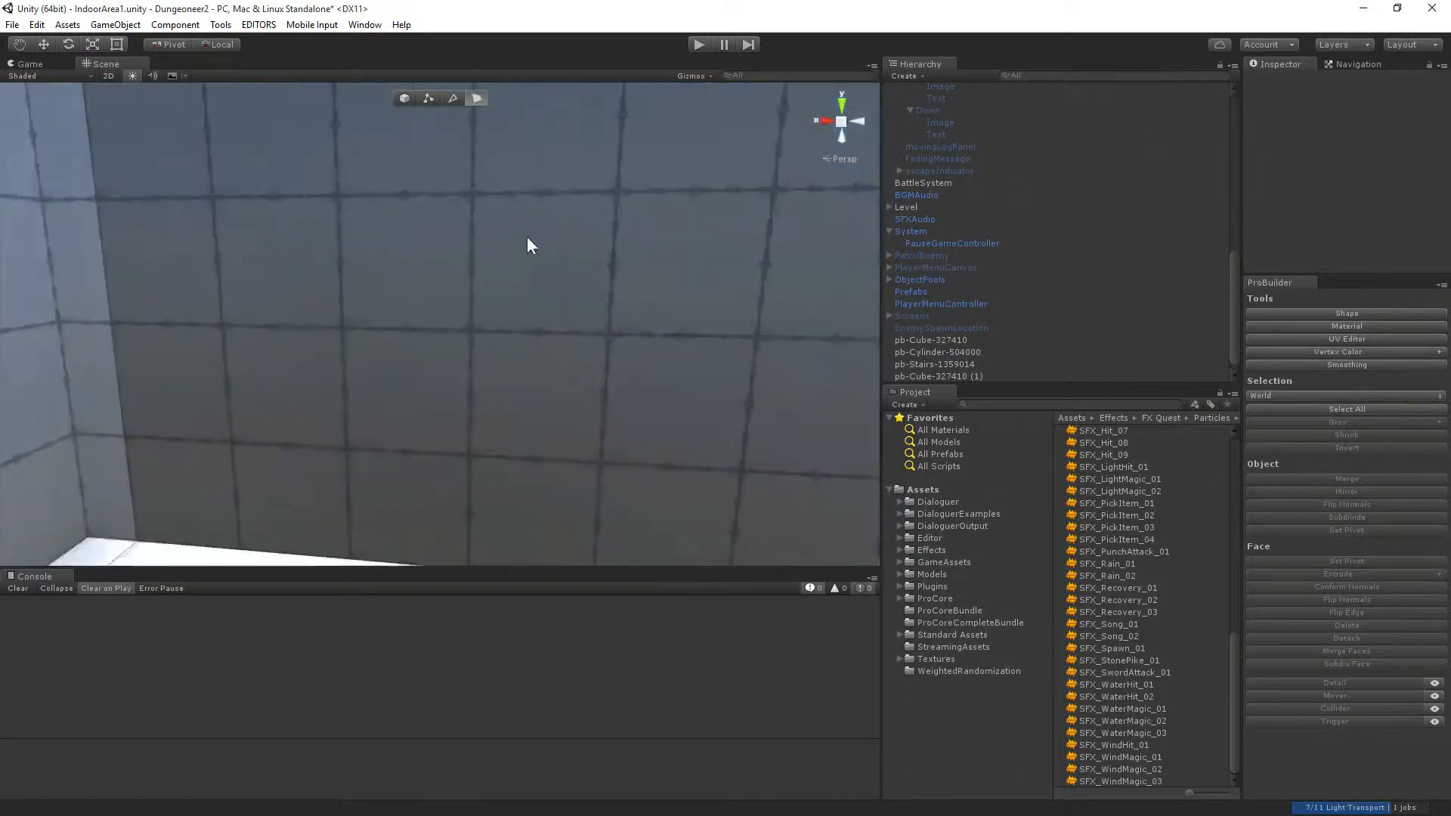
Select the new room's two side-wall faces and extrude them outward by scaling along Z to widen the room.
left_click(544, 265)
left_click(528, 335)
right_click_drag(528, 335, 1307, 293)
left_click(502, 382)
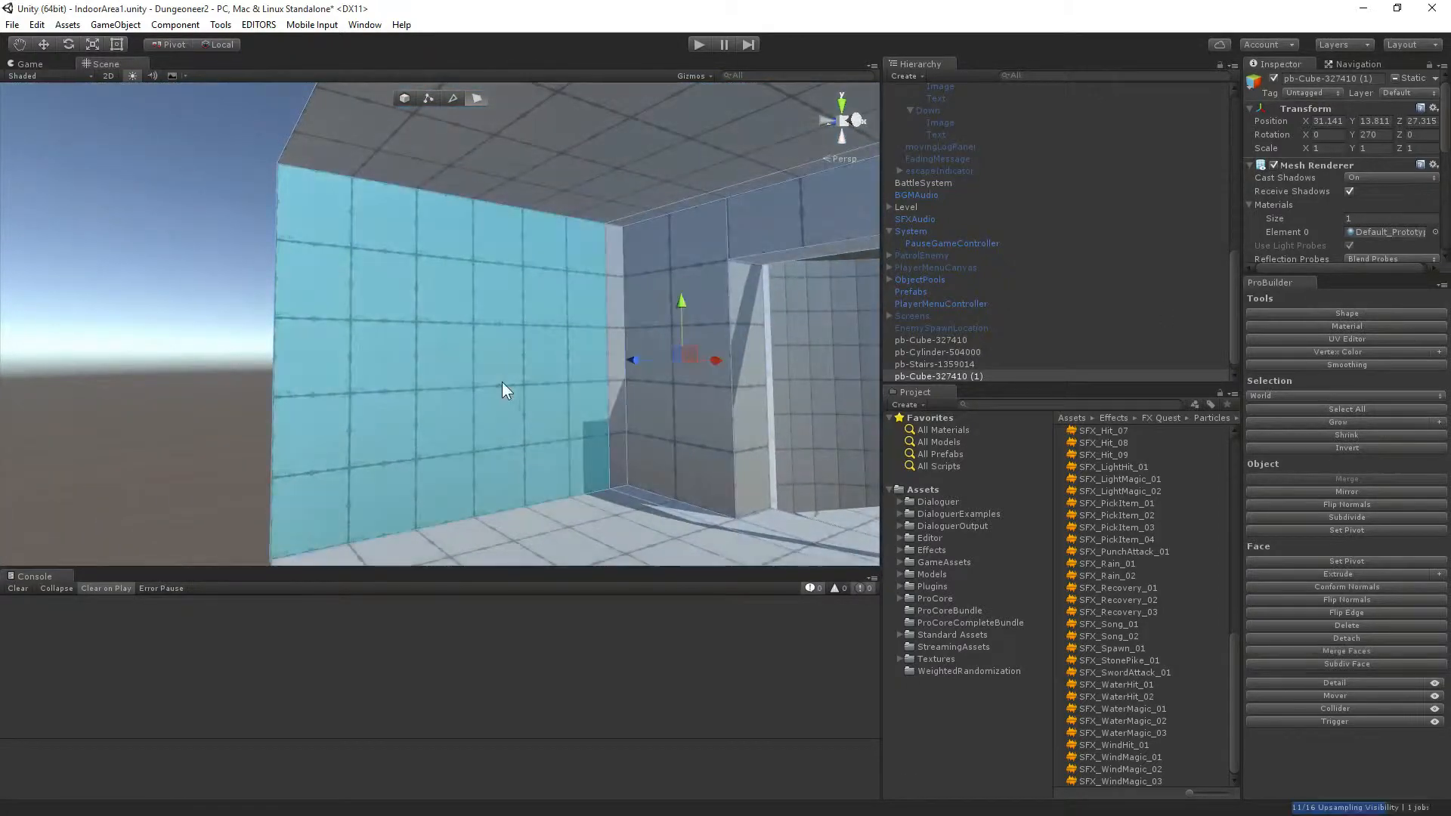
right_click_drag(502, 382, 766, 479)
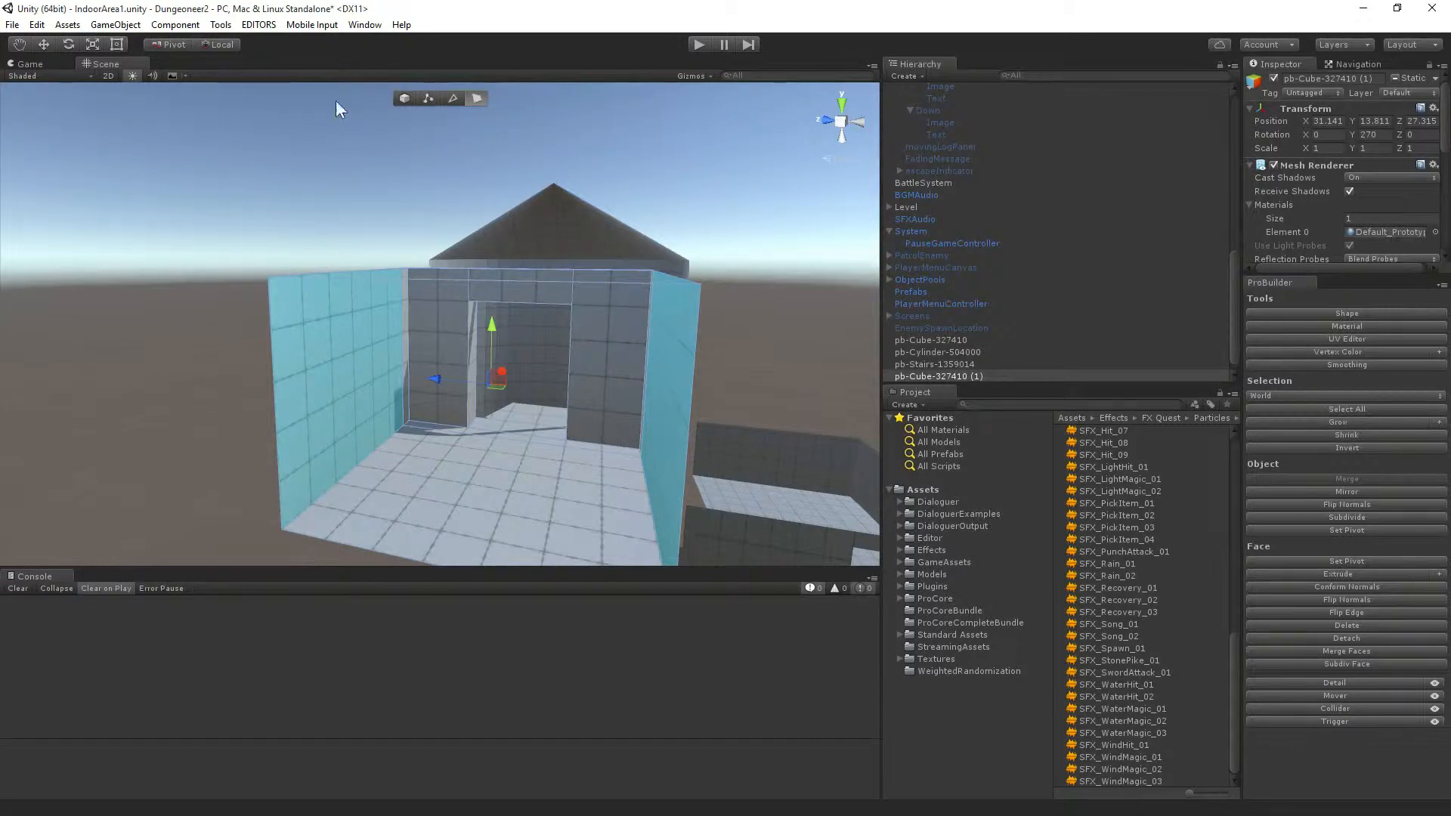
left_click(92, 44)
left_click_drag(432, 373, 332, 380, "shift")
right_click_drag(332, 380, 497, 394)
key("ctrl+z")
left_click_drag(464, 398, 367, 396, "alt")
Close the room's open side by bridging the outer vertical edges of the two side walls.
left_click_drag(447, 364, 869, 421, "alt")
left_click_drag(1068, 418, 206, 386, "alt")
left_click_drag(328, 442, 652, 406, "alt")
left_click(238, 260)
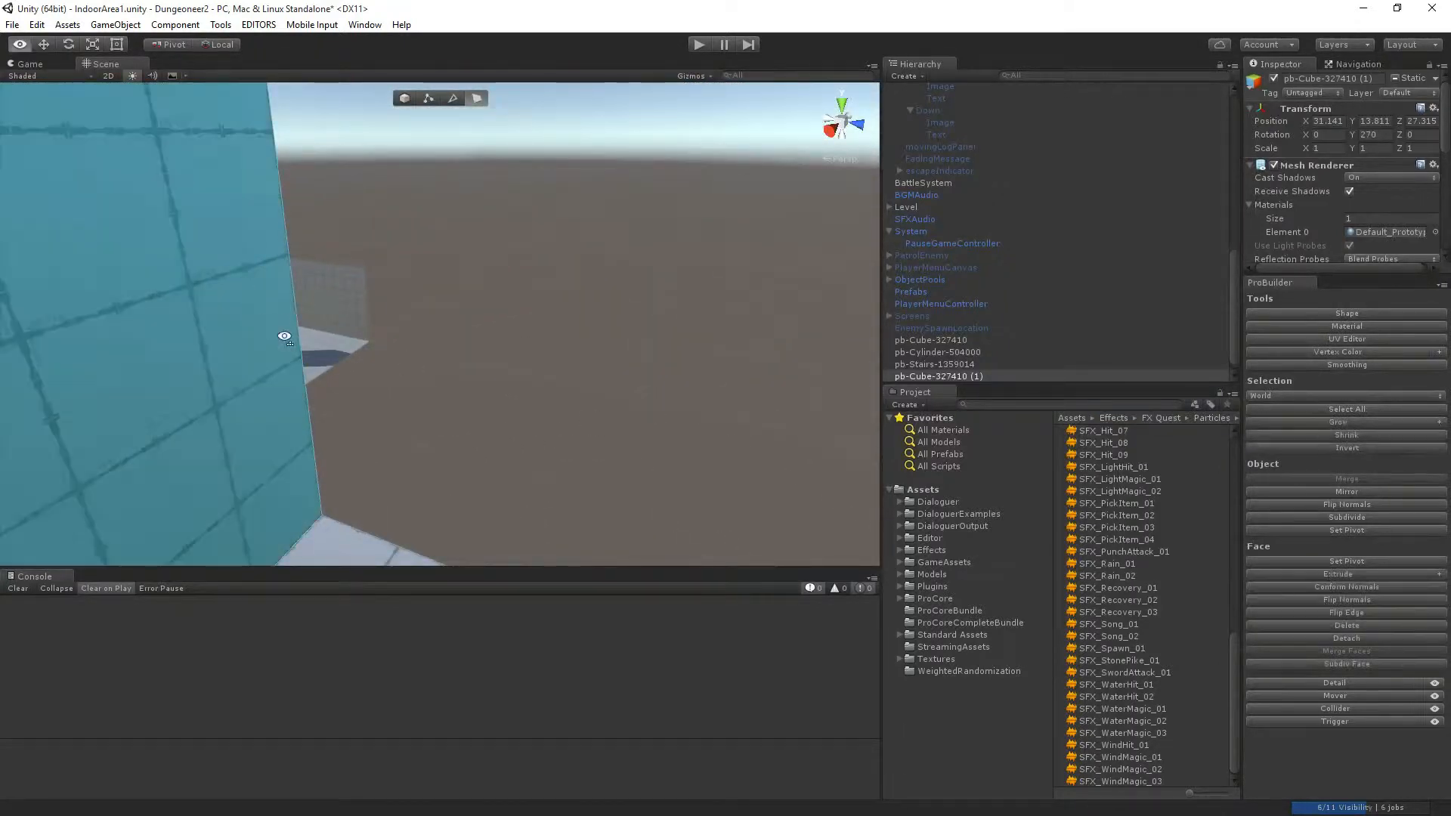
left_click_drag(239, 261, 156, 213, "alt")
left_click(453, 99)
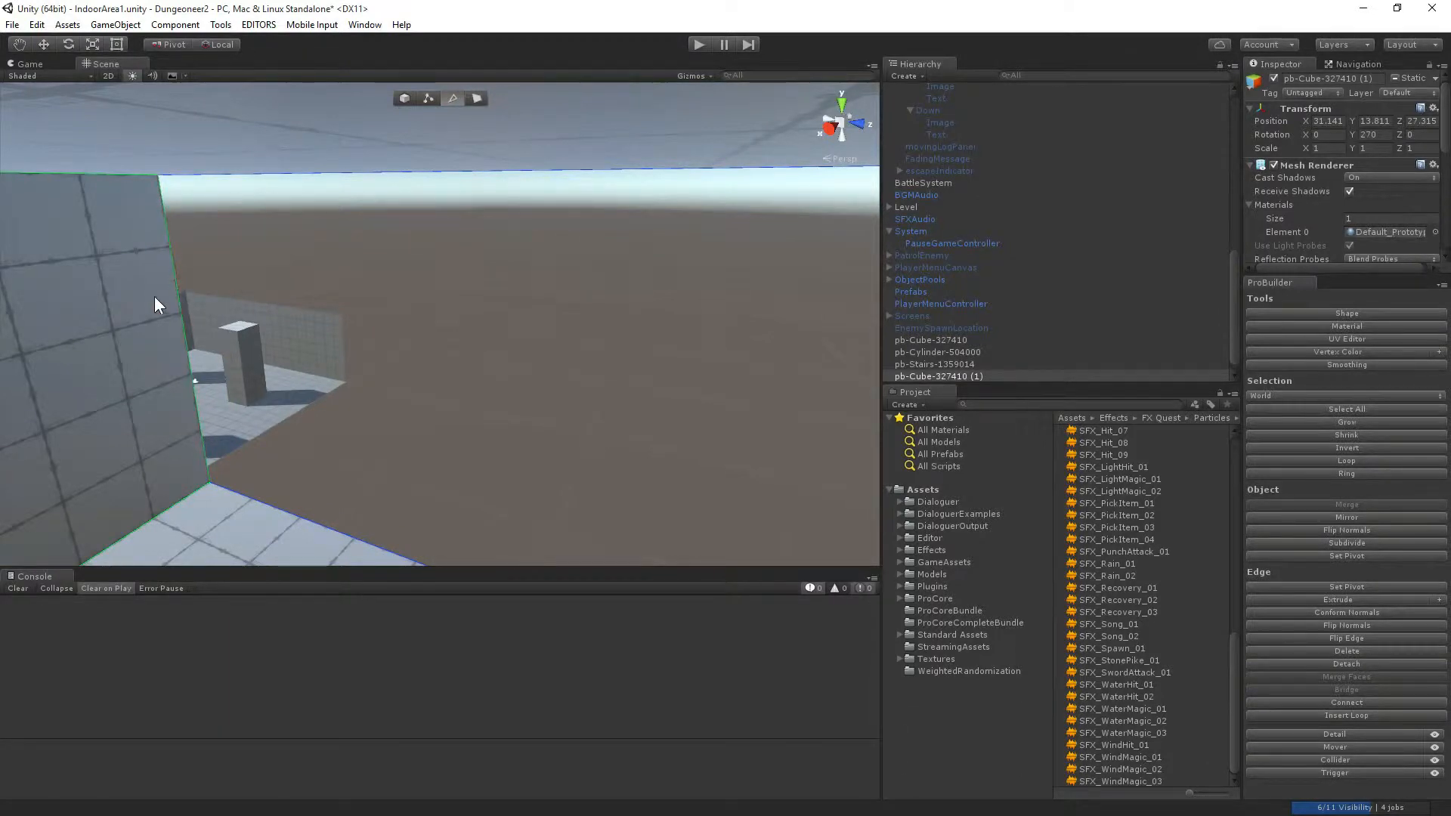
mouse_move(154, 296)
right_mouse_down()
mouse_move(133, 304)
mouse_move(156, 319)
right_mouse_up()
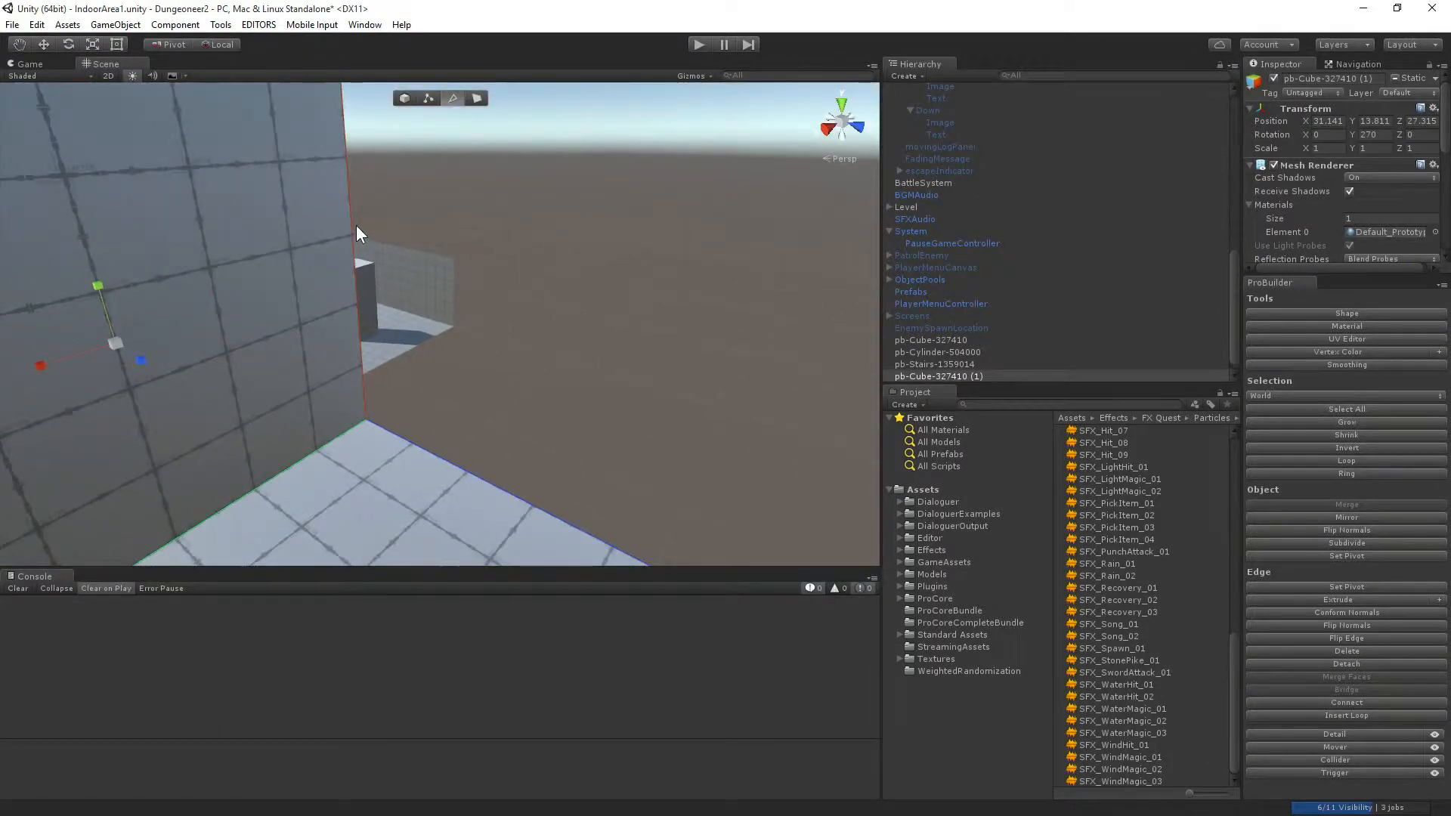
left_click(395, 247)
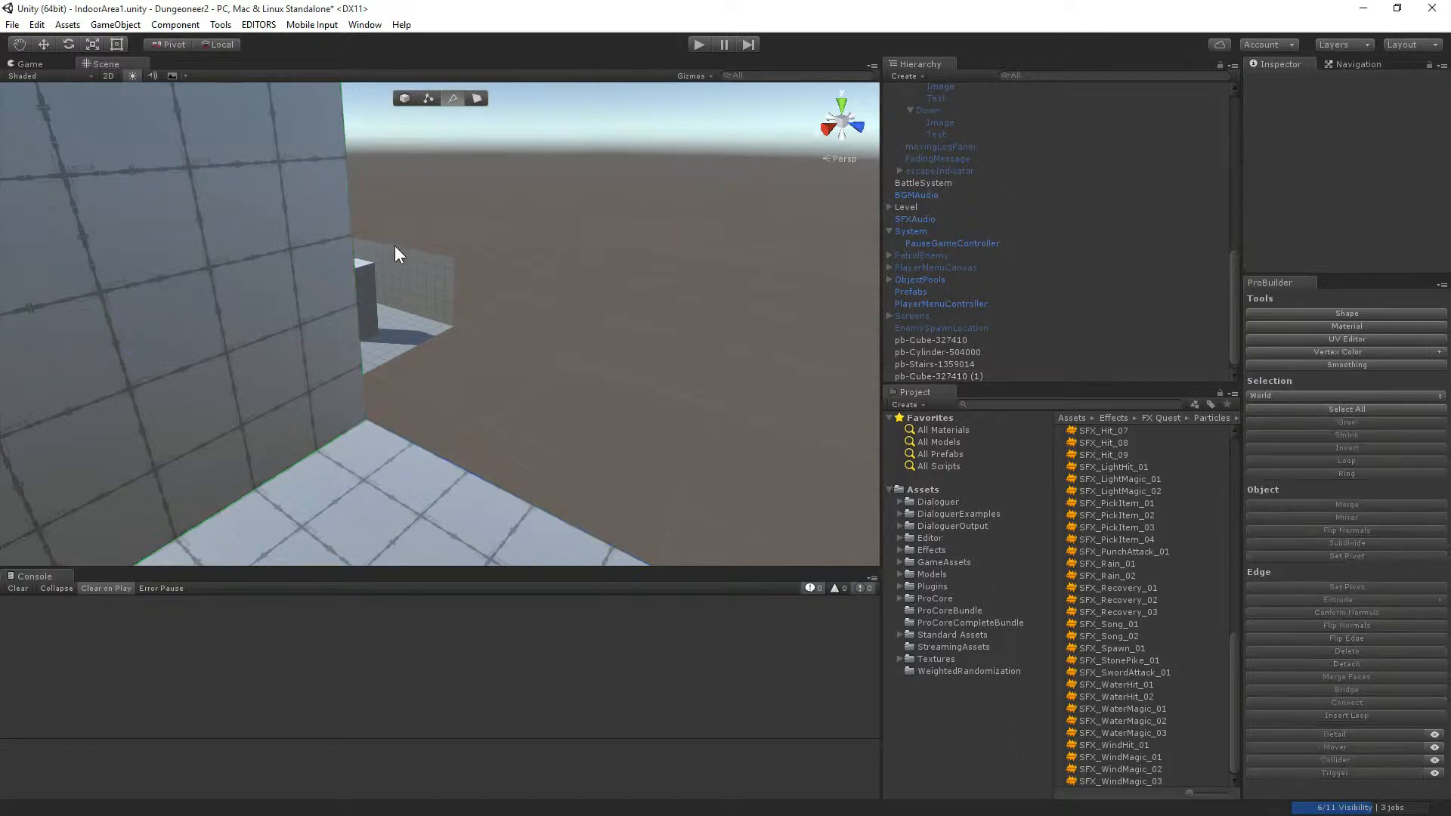
left_click(303, 248)
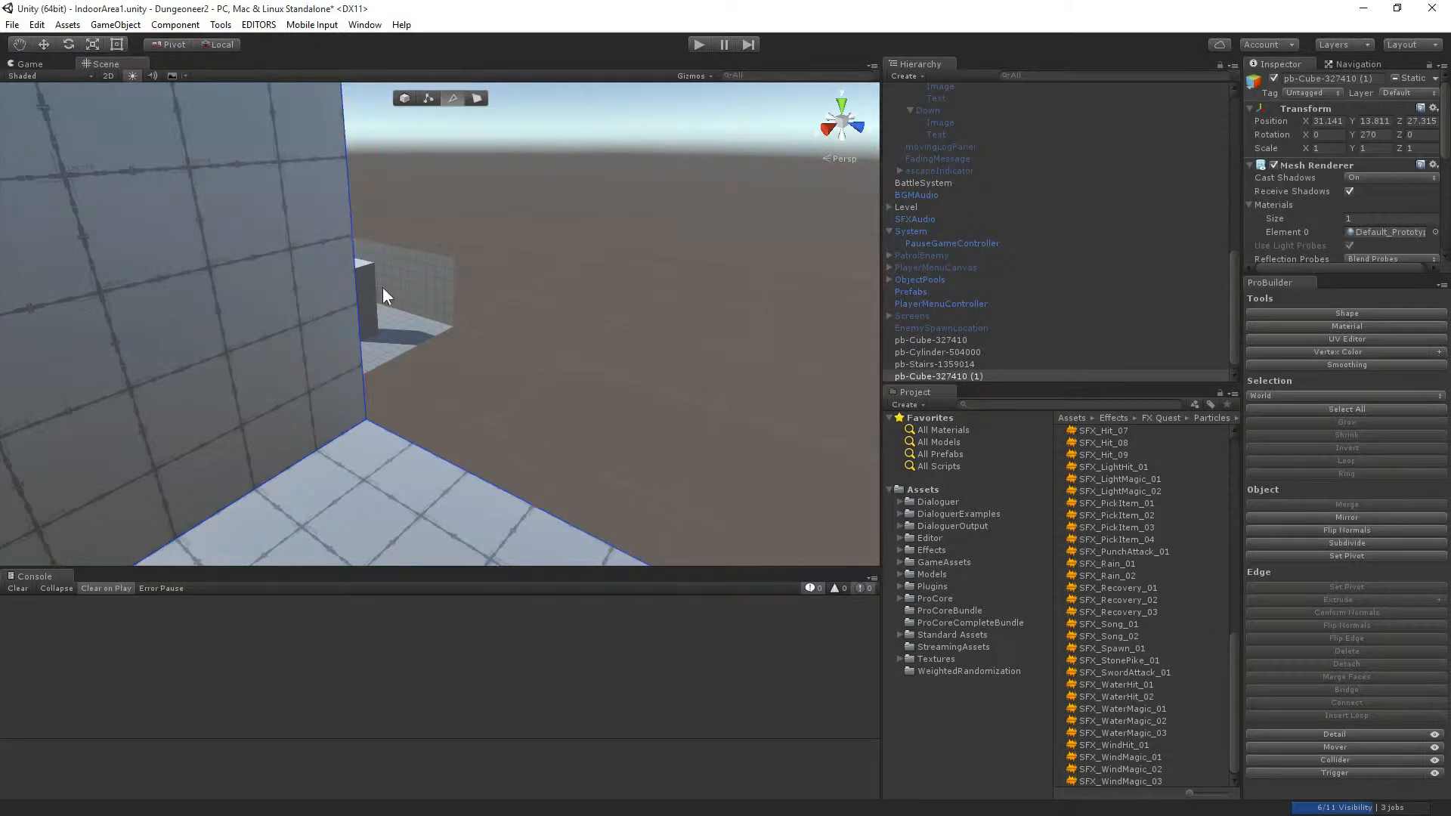
left_click(349, 242)
right_click_drag(401, 315, 901, 301)
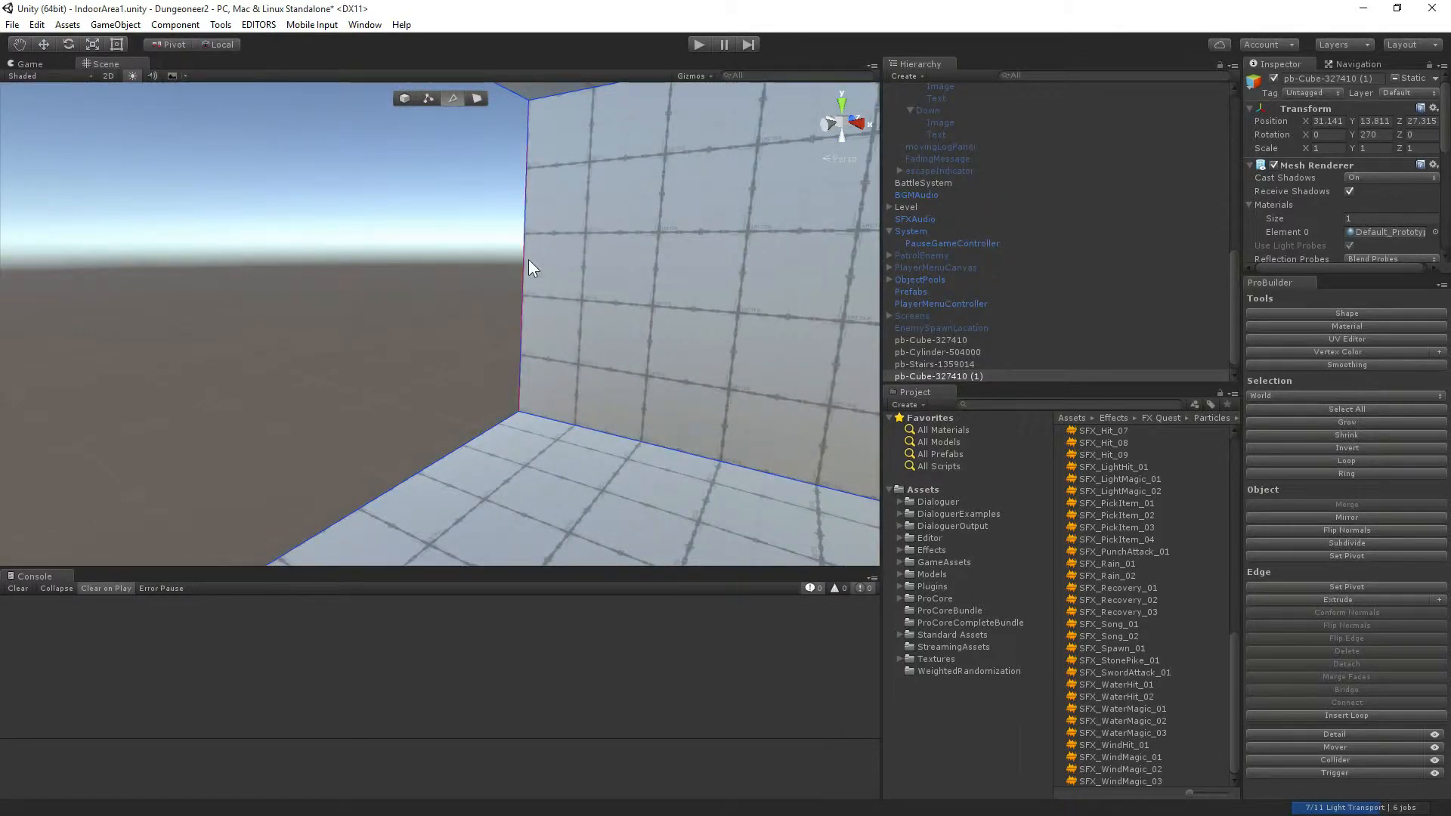
right_click_drag(486, 328, 631, 302)
right_click_drag(736, 349, 1143, 348)
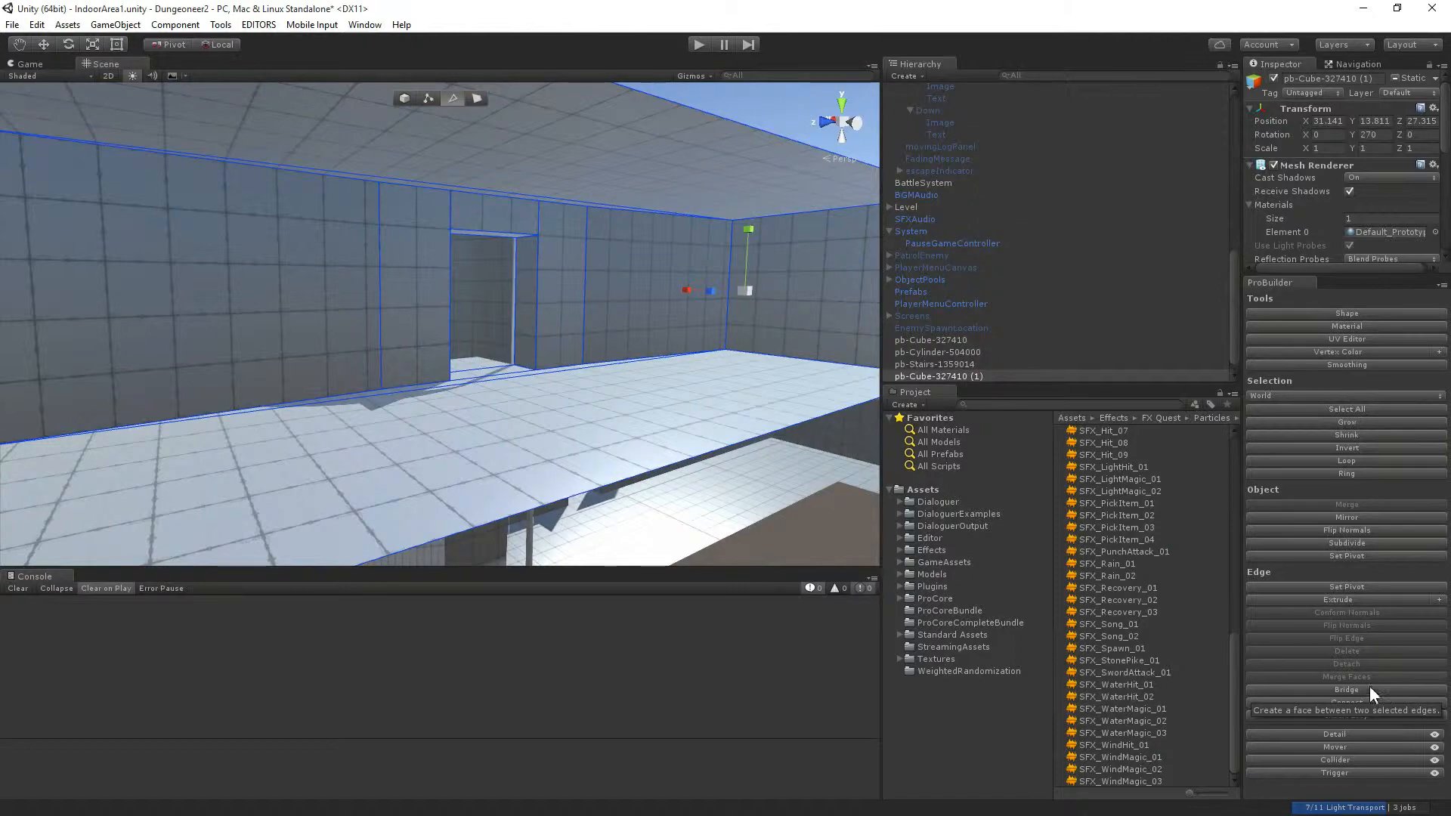
left_click(1346, 689)
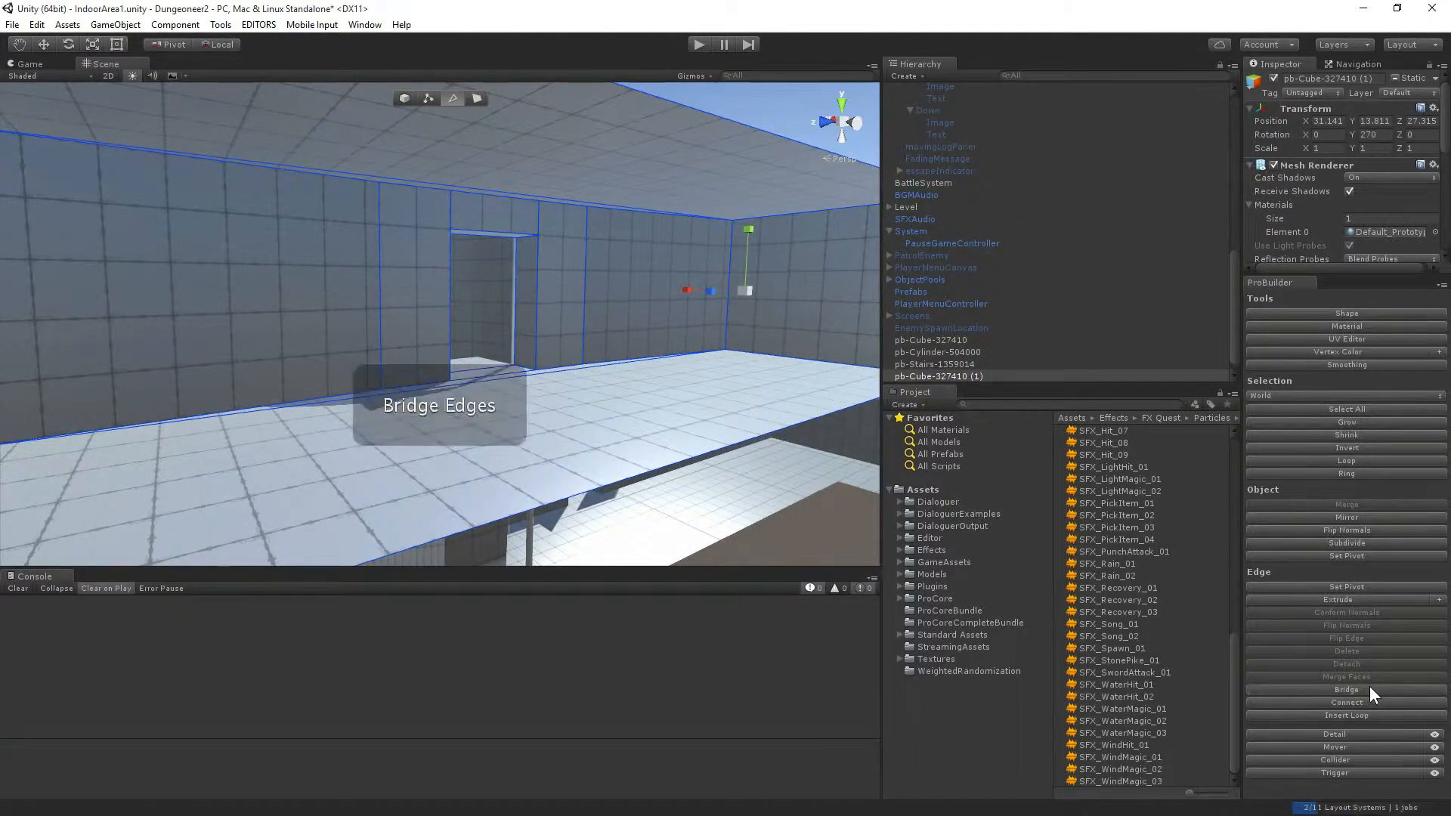
Select the bridged wall as a face and move it outward, away from the doorway, to deepen the room.
right_click_drag(529, 374, 814, 351)
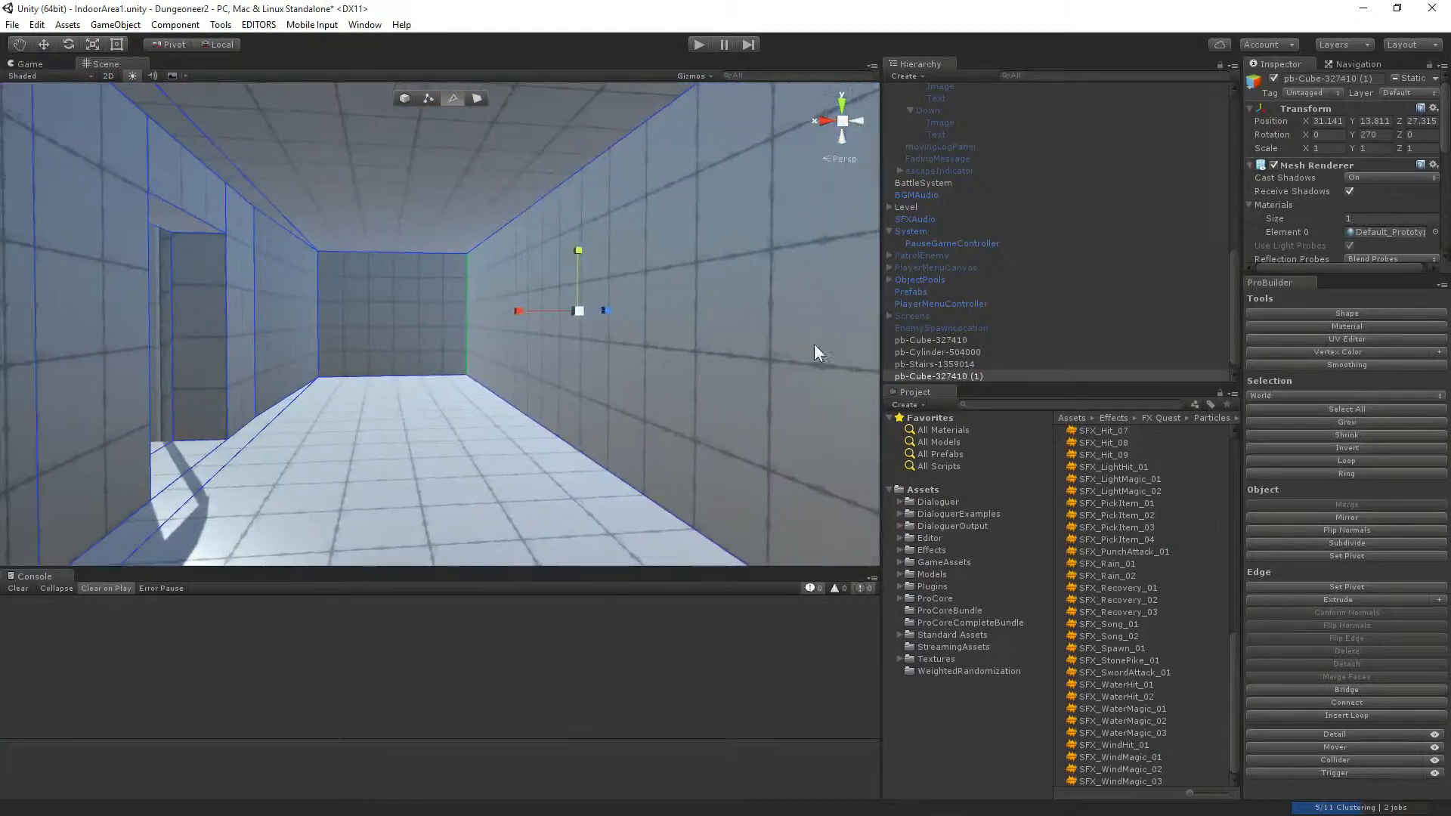
left_click(683, 398)
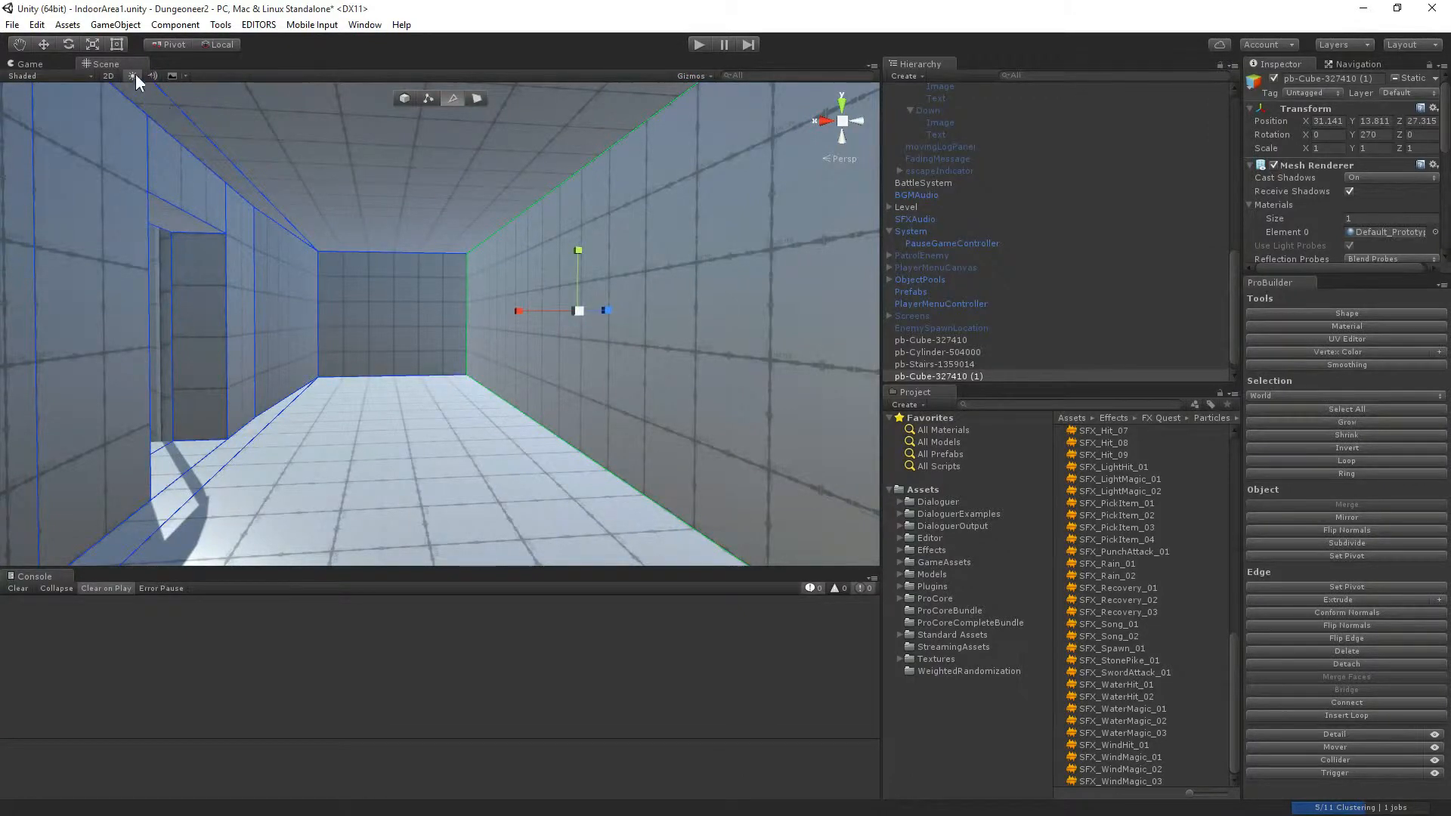
left_click(482, 97)
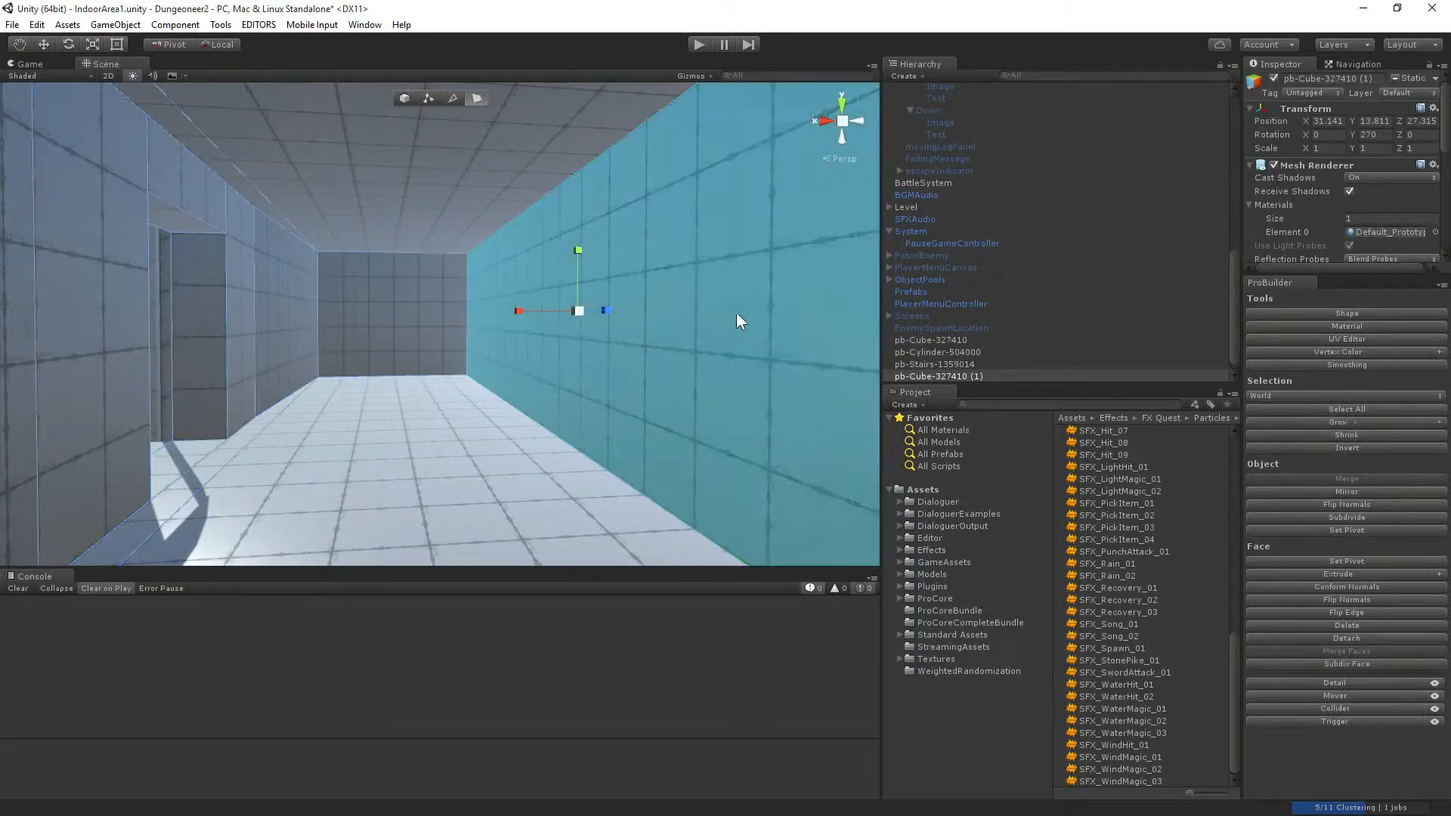
left_click(748, 329)
left_click(751, 334)
right_click_drag(569, 374, 638, 369)
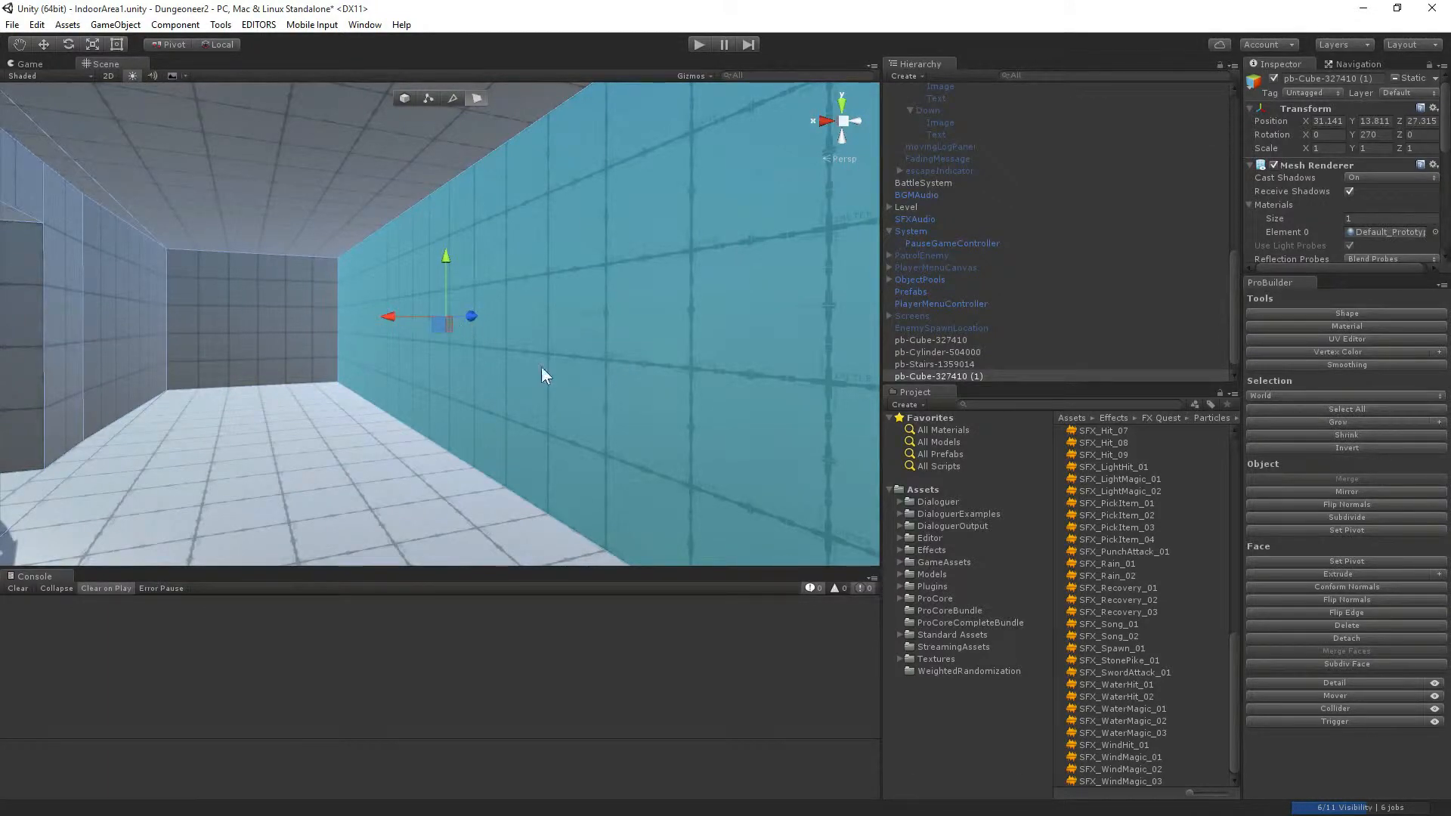
right_click_drag(546, 375, 449, 413)
right_click_drag(396, 365, 306, 352)
Select the room's ceiling face and raise it to make the room much taller.
scroll(544, 389, "up", 2)
right_click_drag(544, 389, 539, 260)
left_click(540, 260)
right_click_drag(528, 447, 686, 648)
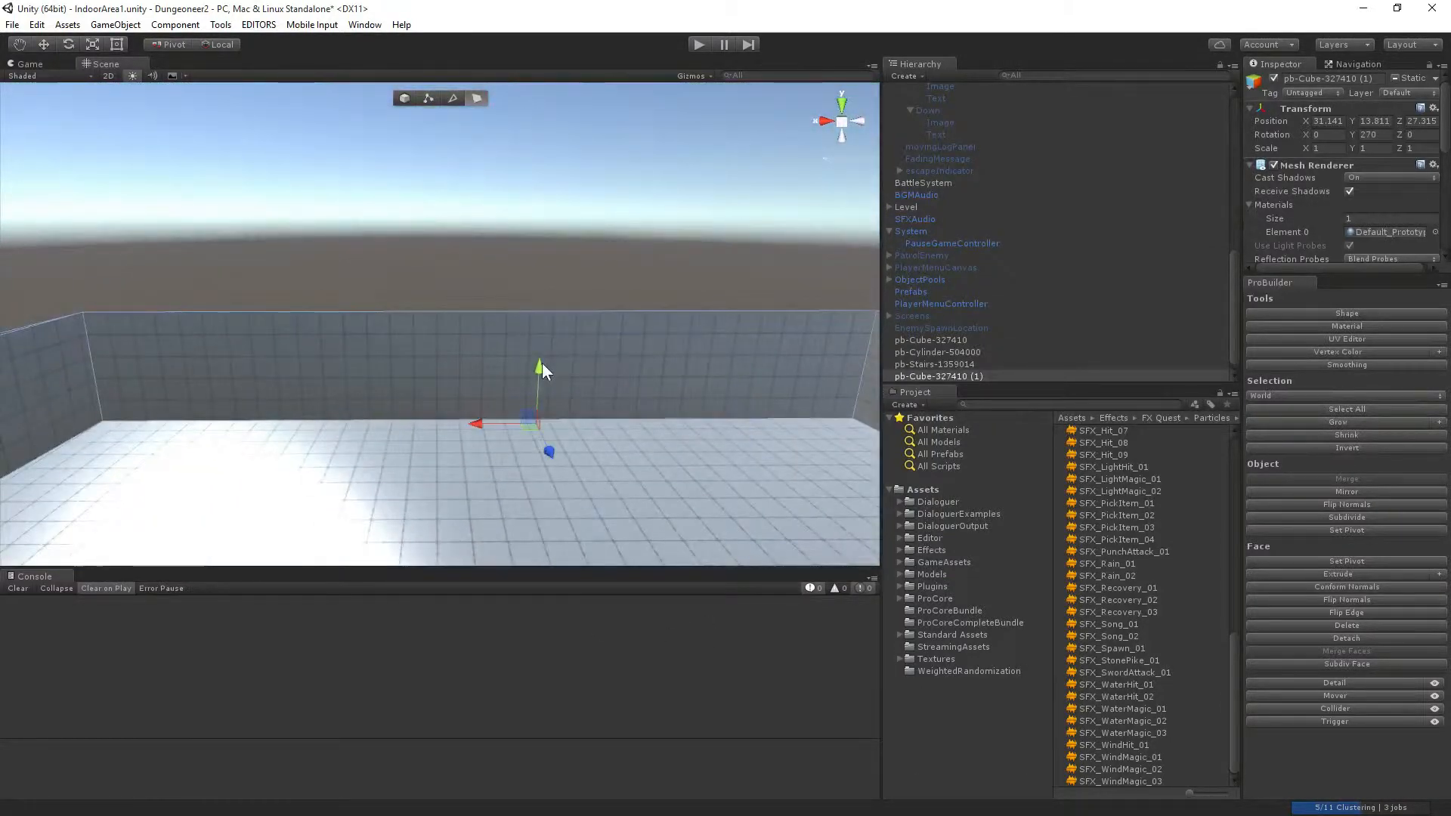
left_click_drag(542, 362, 562, 59)
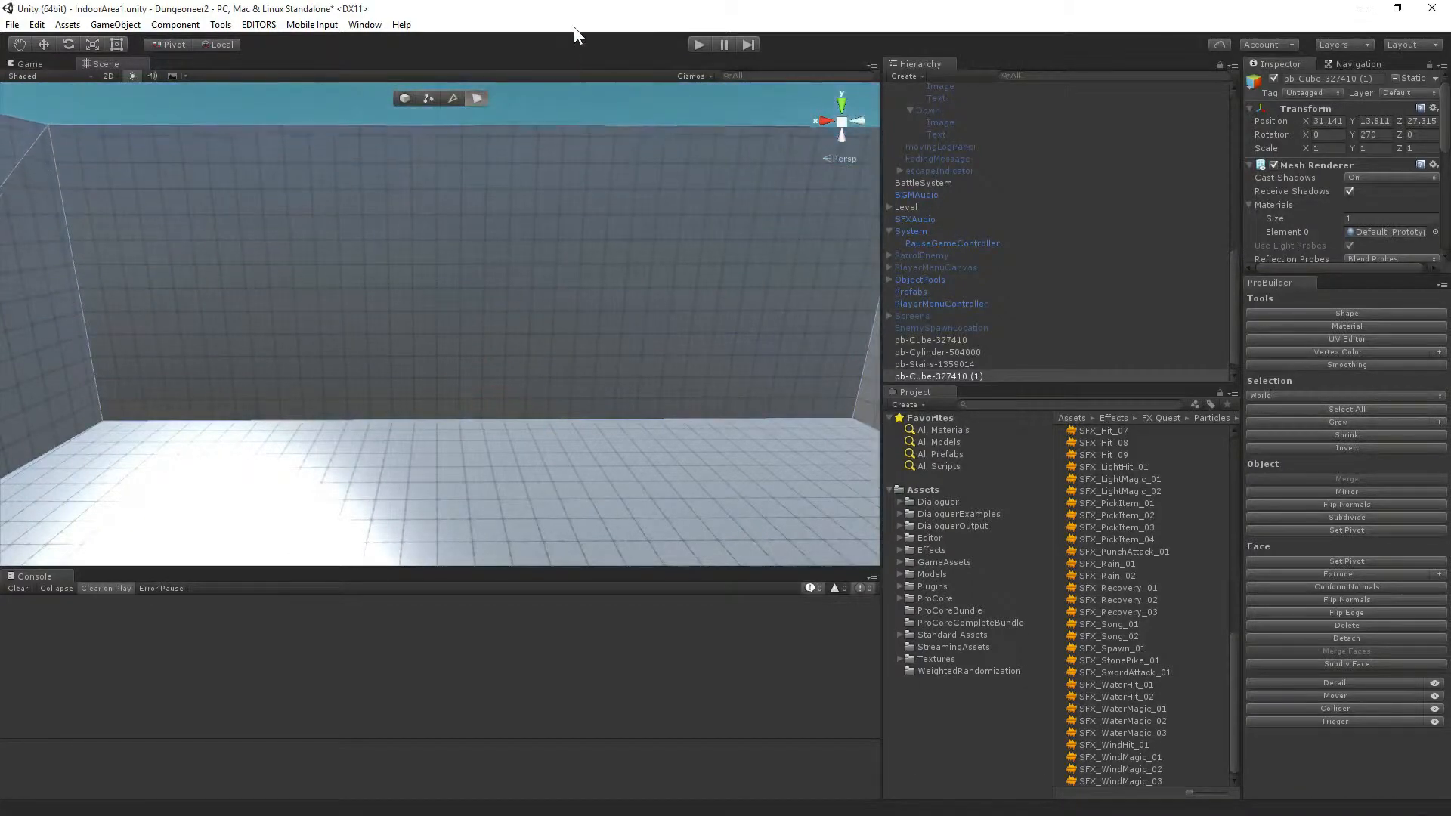
Inspect the enlarged room, its doorway and the cylindrical staircase room from inside by flying through them.
right_click_drag(559, 196, 669, 351)
key("w")
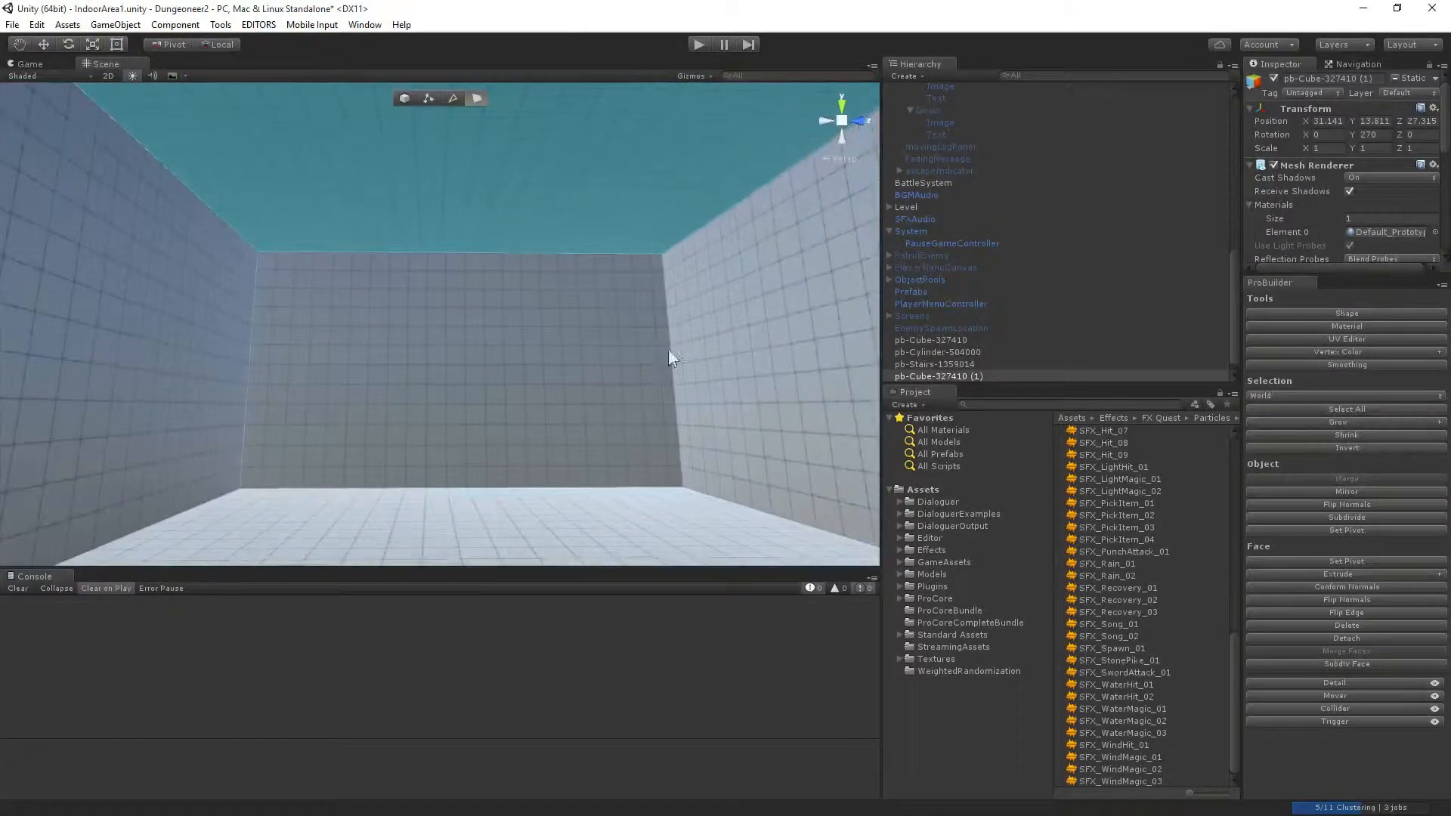
left_click(366, 397)
right_click_drag(366, 397, 1259, 570)
key("w")
left_click(434, 349)
key("w")
right_click_drag(501, 378, 1092, 620)
key("w")
key("w")
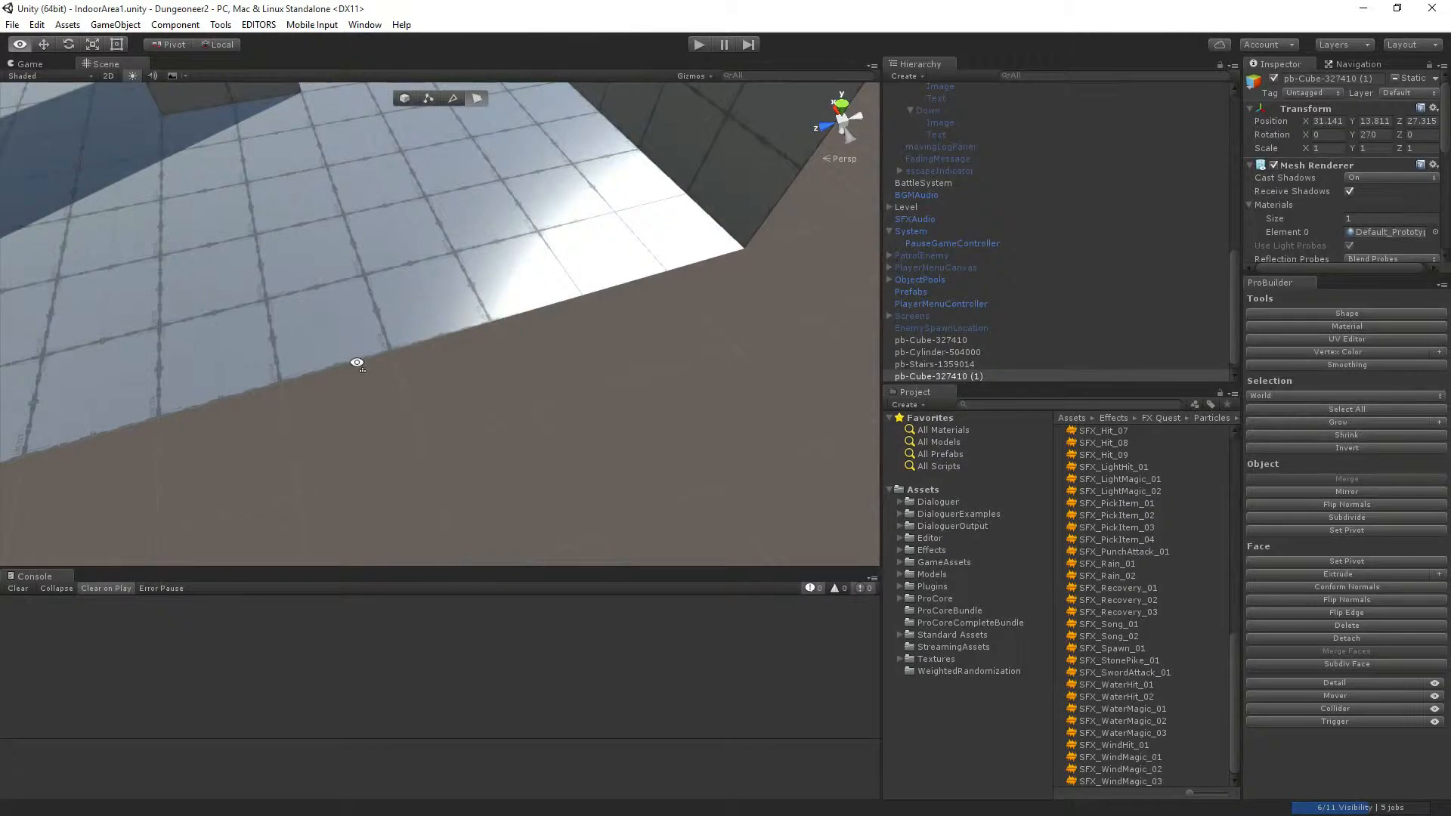
right_click_drag(357, 362, 1270, 66)
right_click_drag(1199, 71, 620, 243)
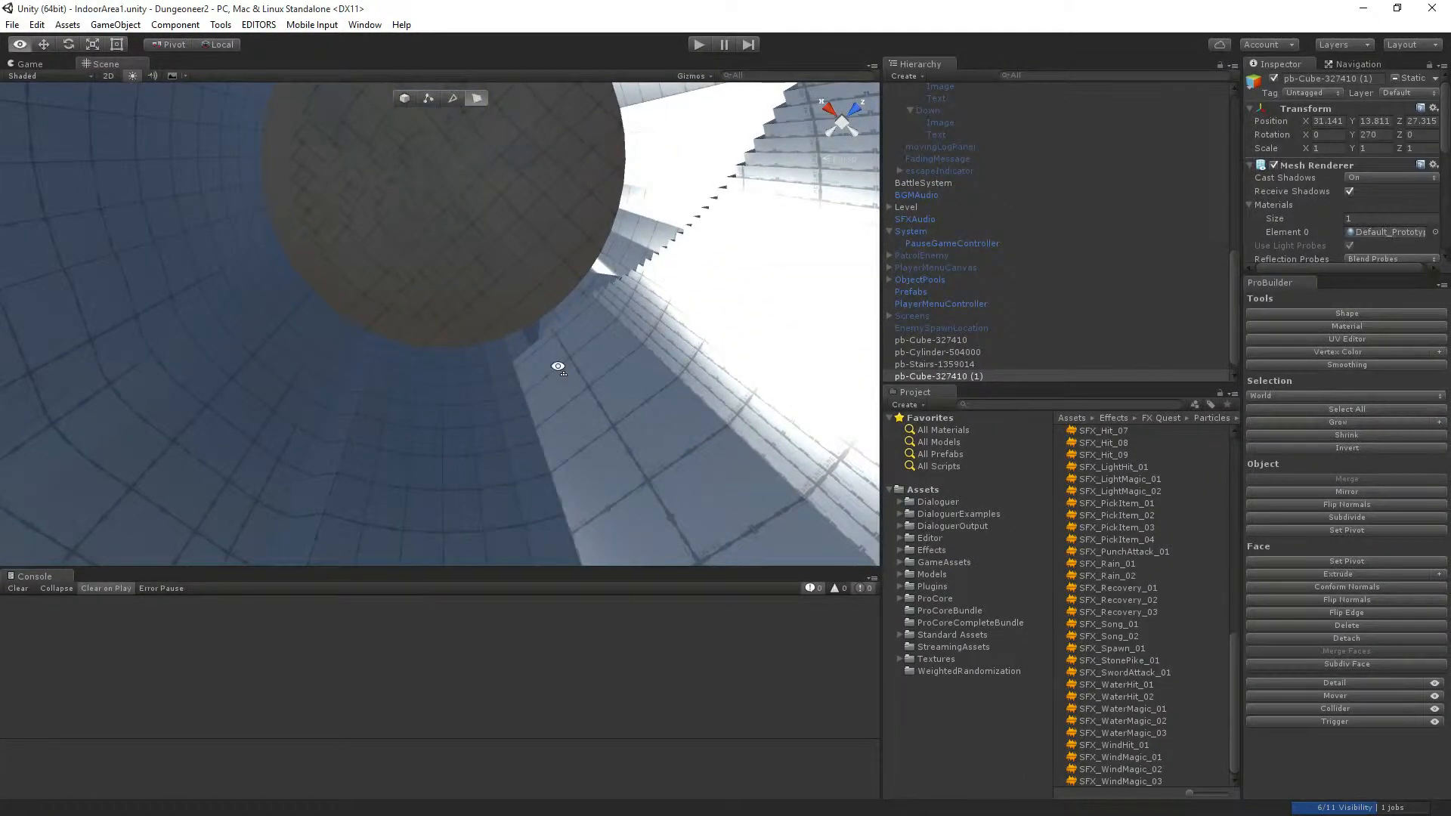
right_click_drag(558, 368, 408, 521)
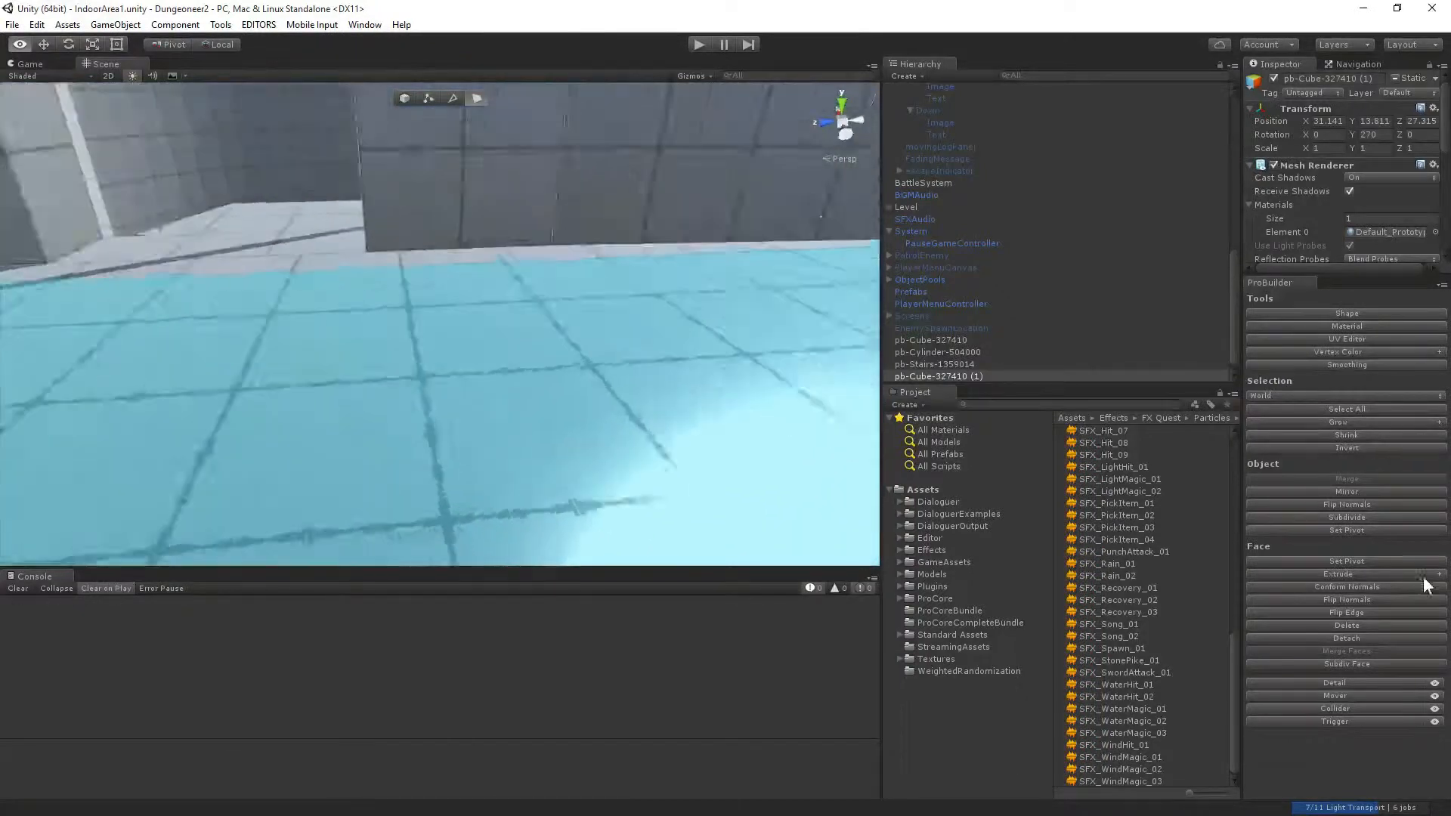
right_click_drag(1423, 578, 371, 468)
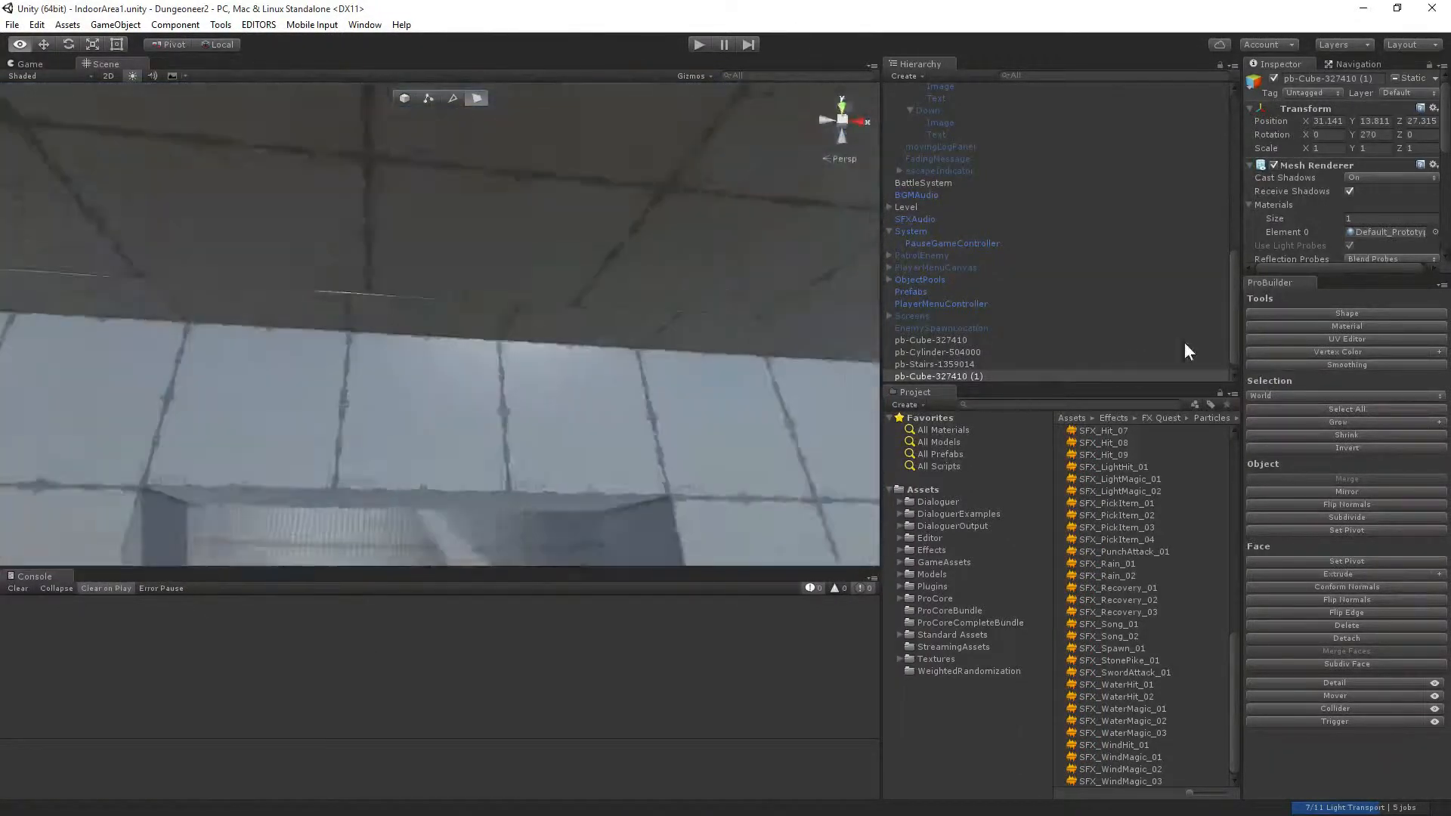
right_click_drag(1185, 342, 754, 469)
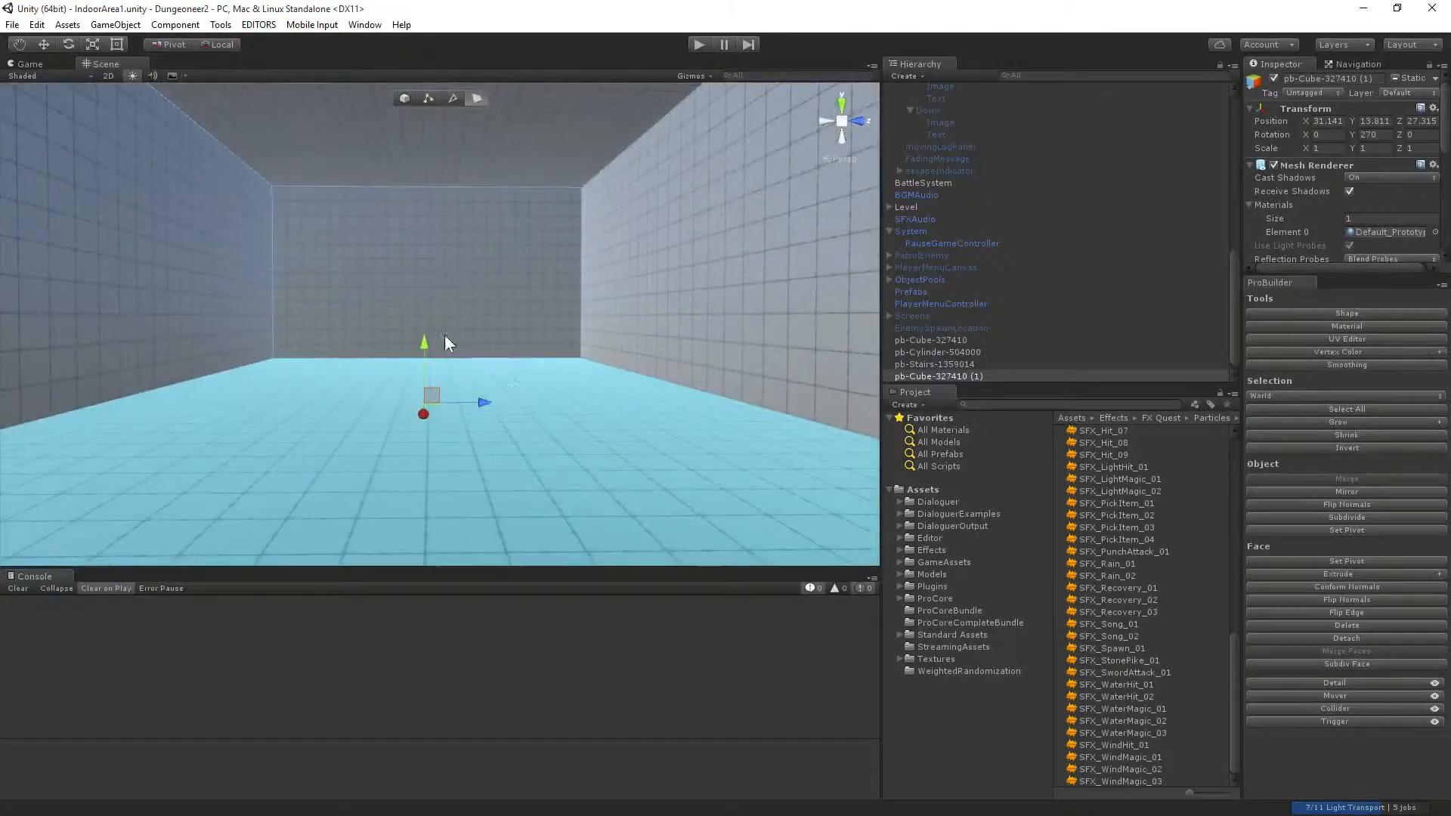
Select the face of the room's far end wall and save the scene.
left_click(442, 313)
key("ctrl+s")
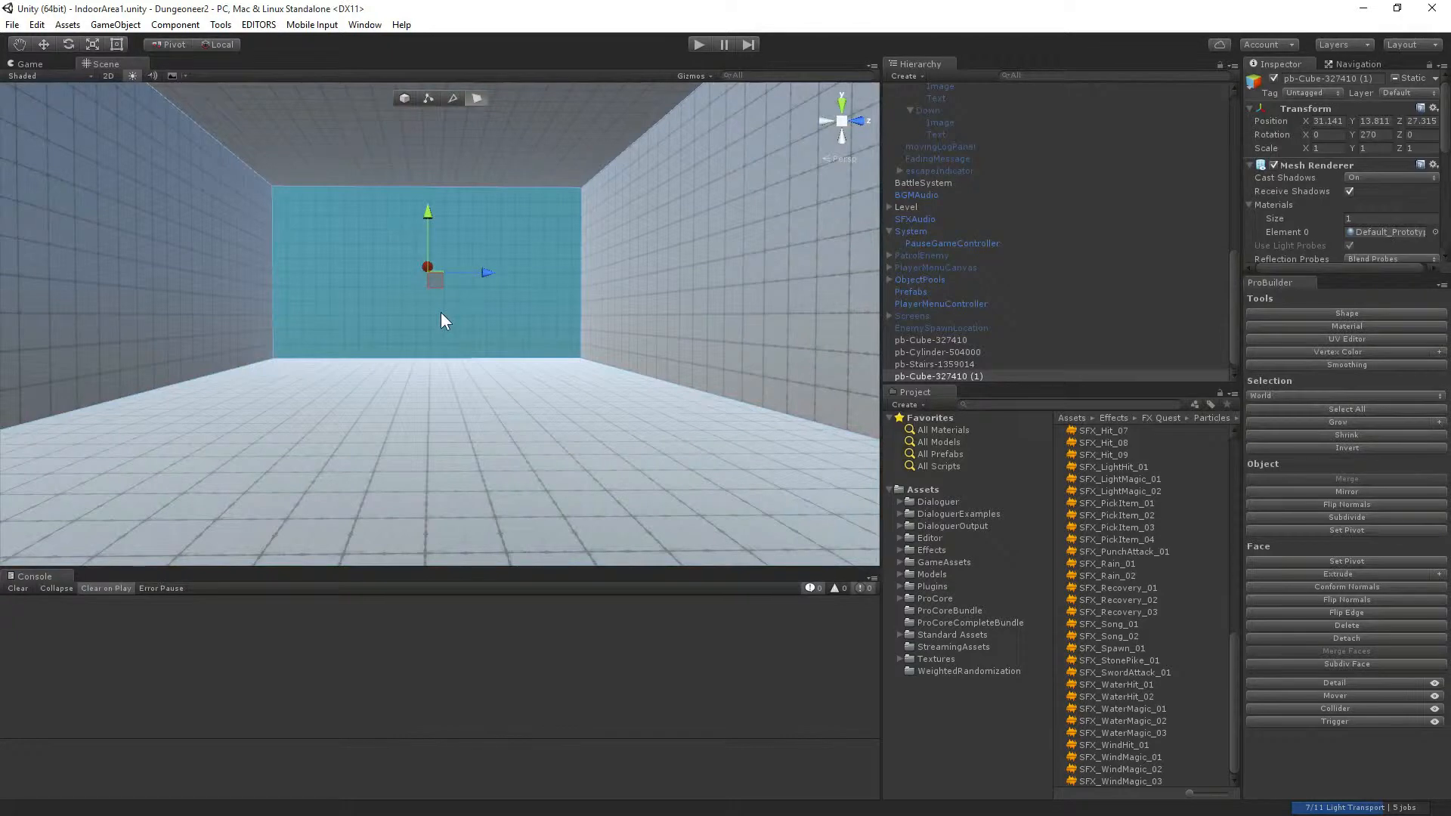